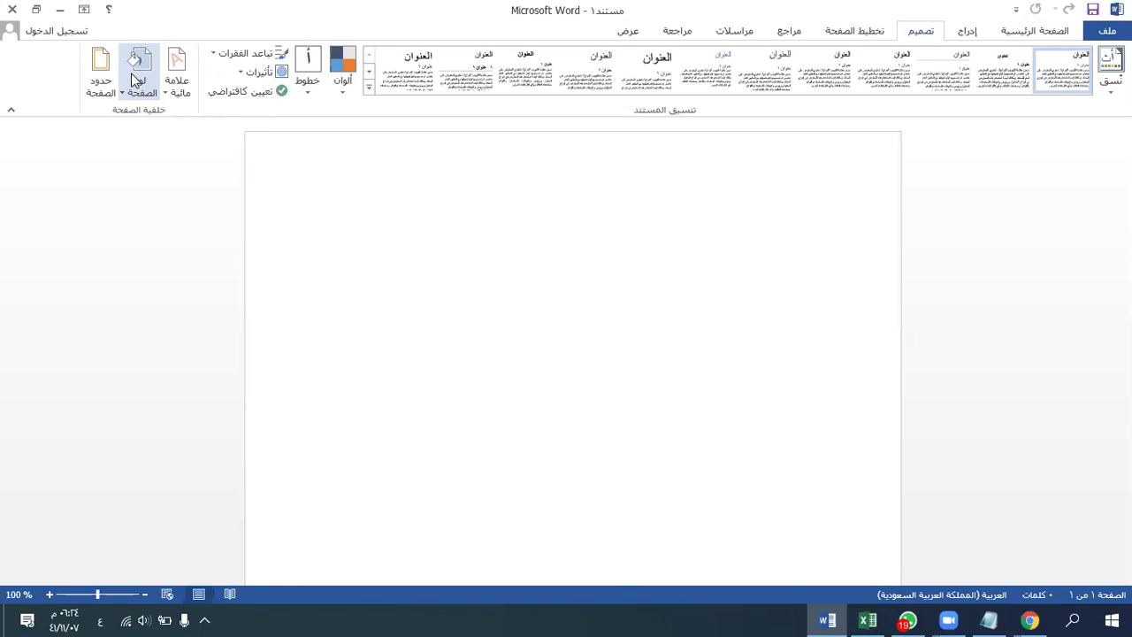
Set the page background colour to a medium grey from the theme colours
click(131, 73)
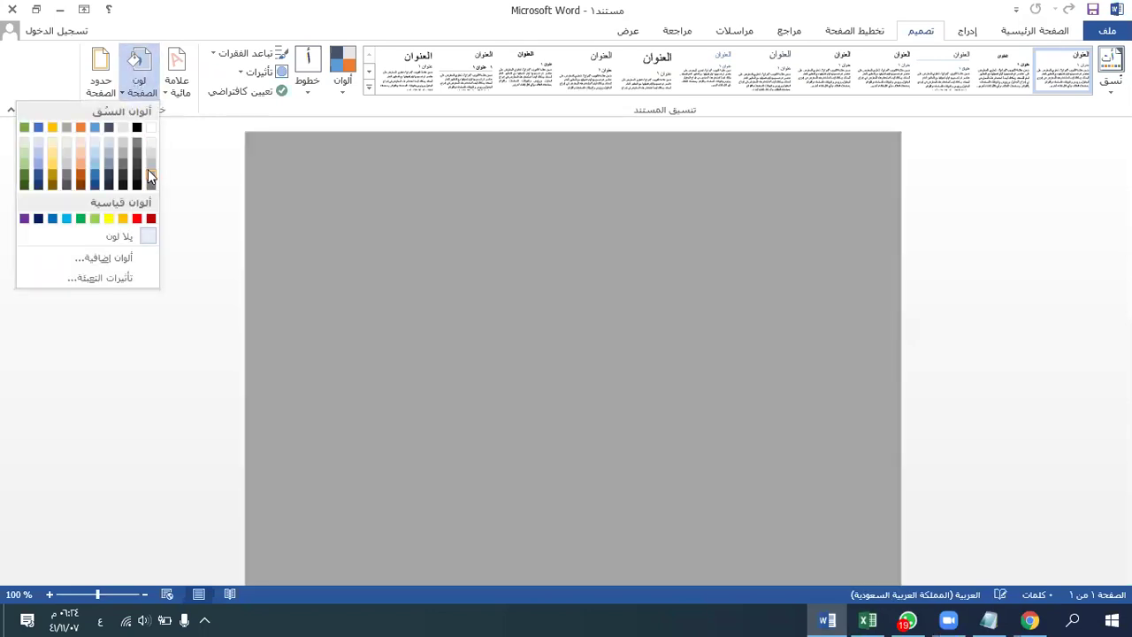
click(149, 175)
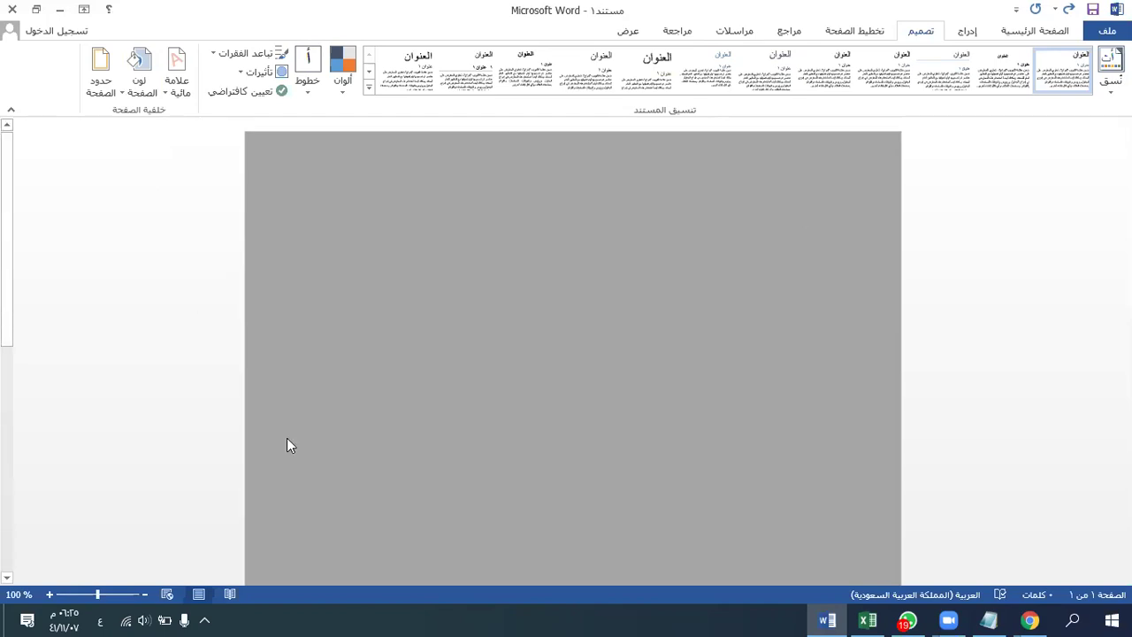
Switch to the Excel attendance workbook and look over the formula commands and the AutoSum functions
key(alt+Tab)
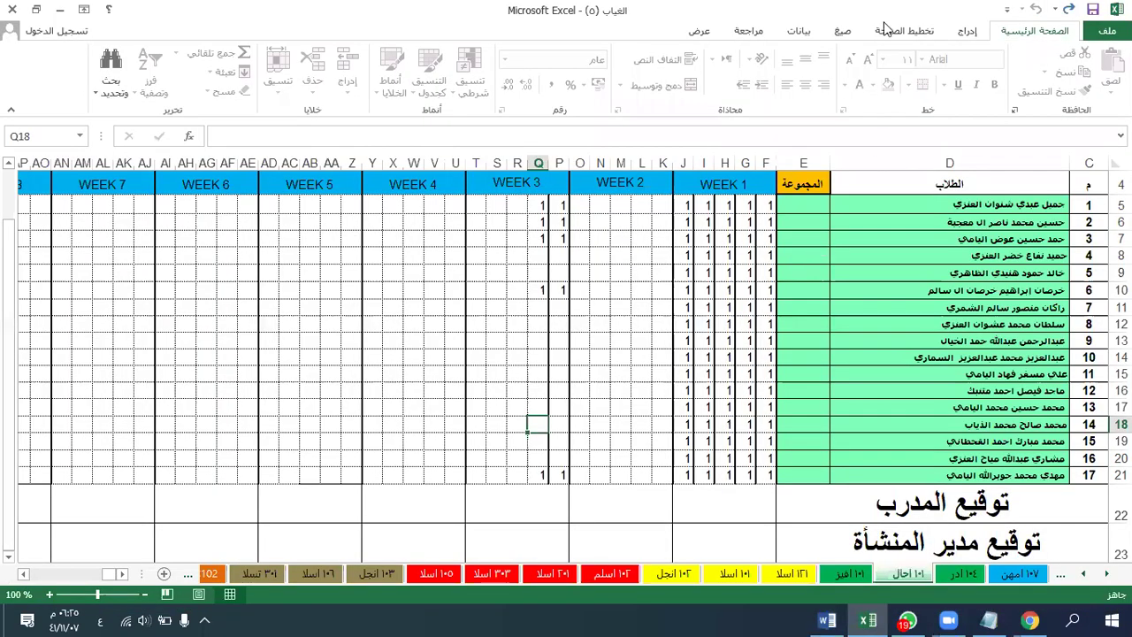
click(842, 30)
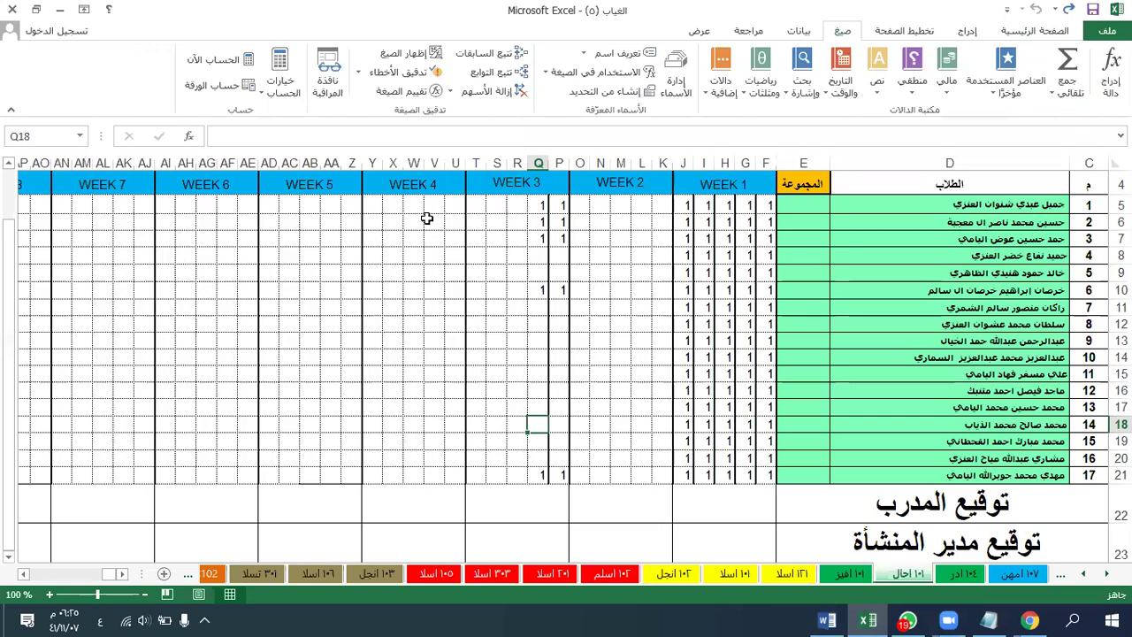
click(1067, 87)
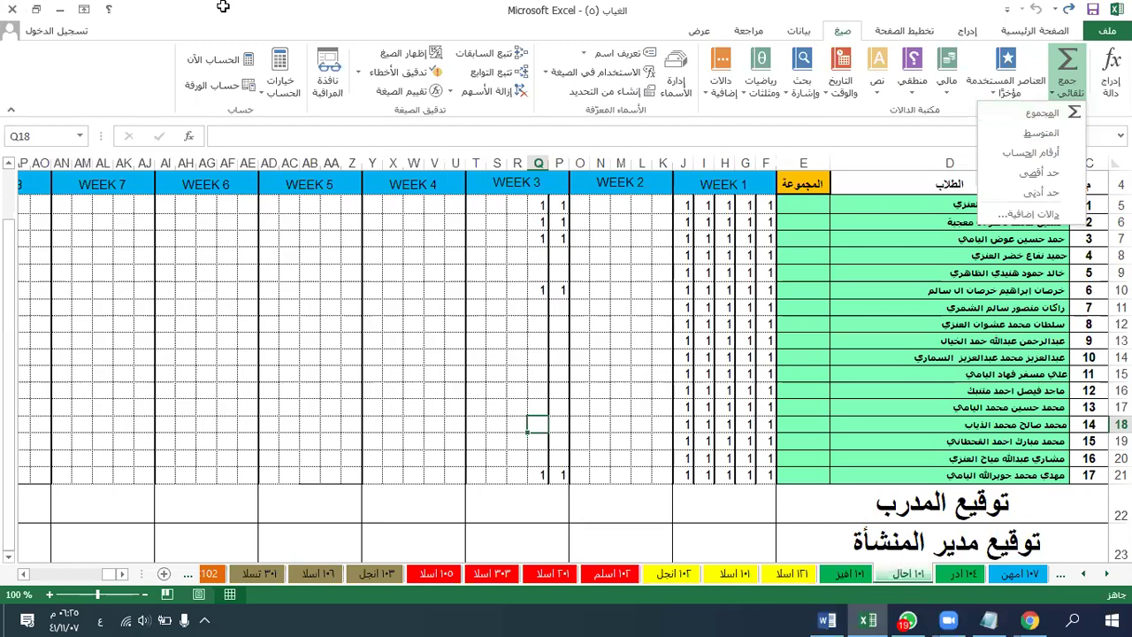
click(276, 38)
Look over the editing options available for cell AB9 and return to the Word document
click(86, 374)
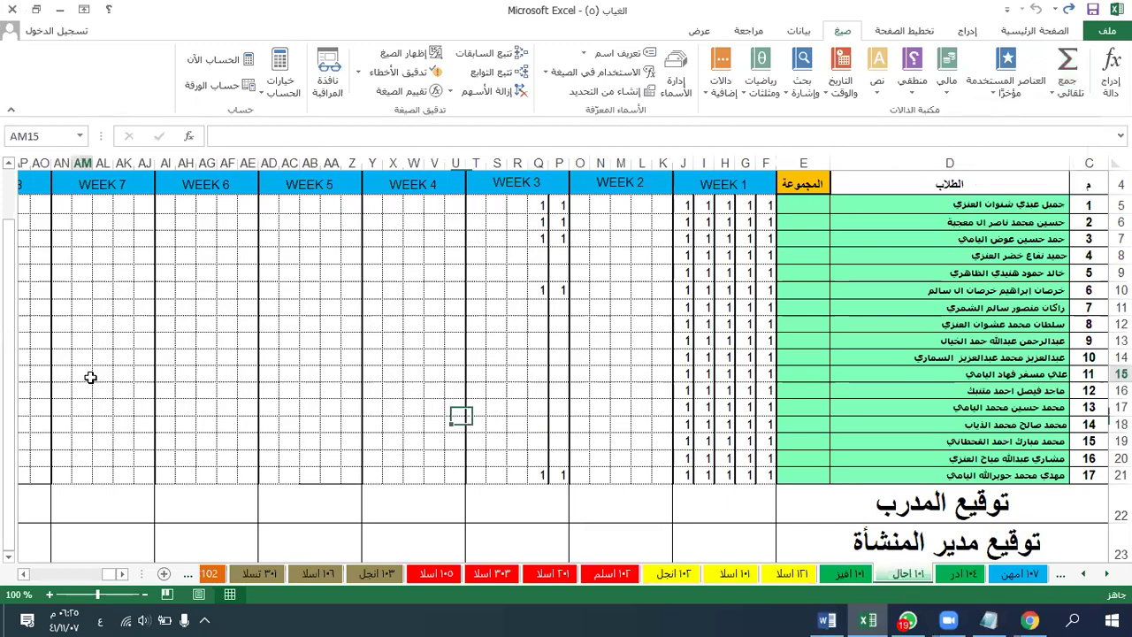
click(303, 275)
right_click(304, 276)
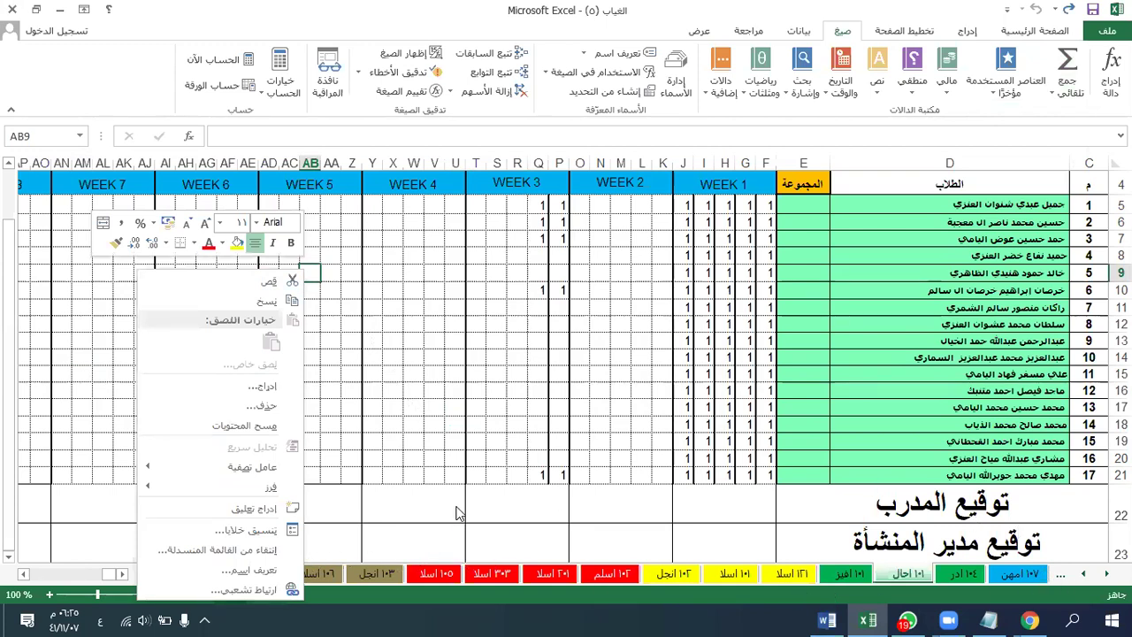
key(Escape)
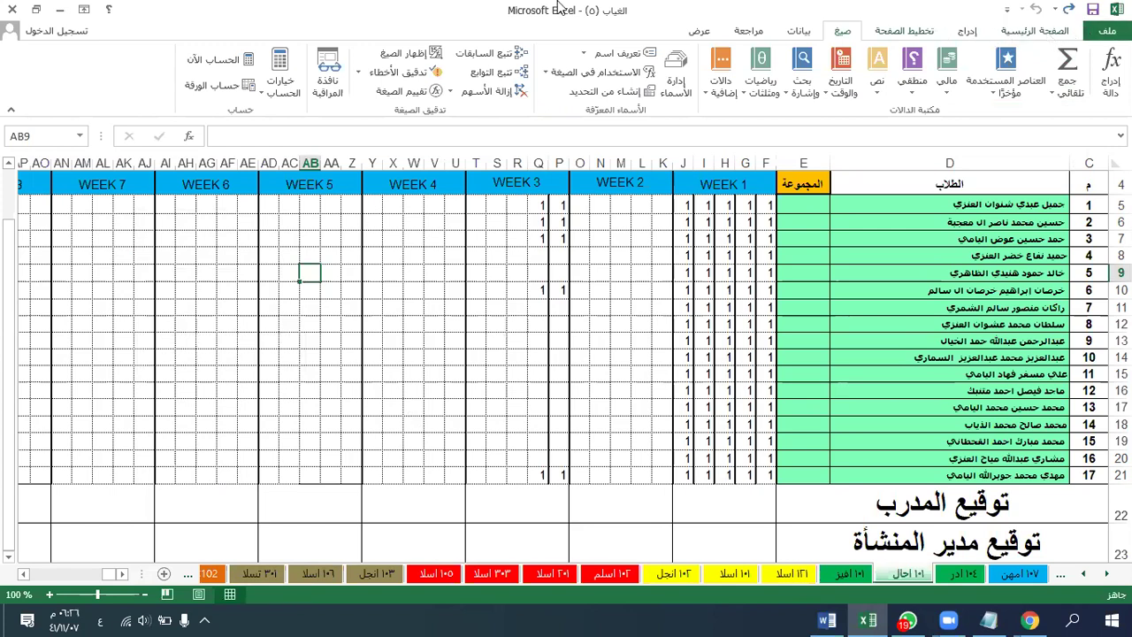
click(40, 9)
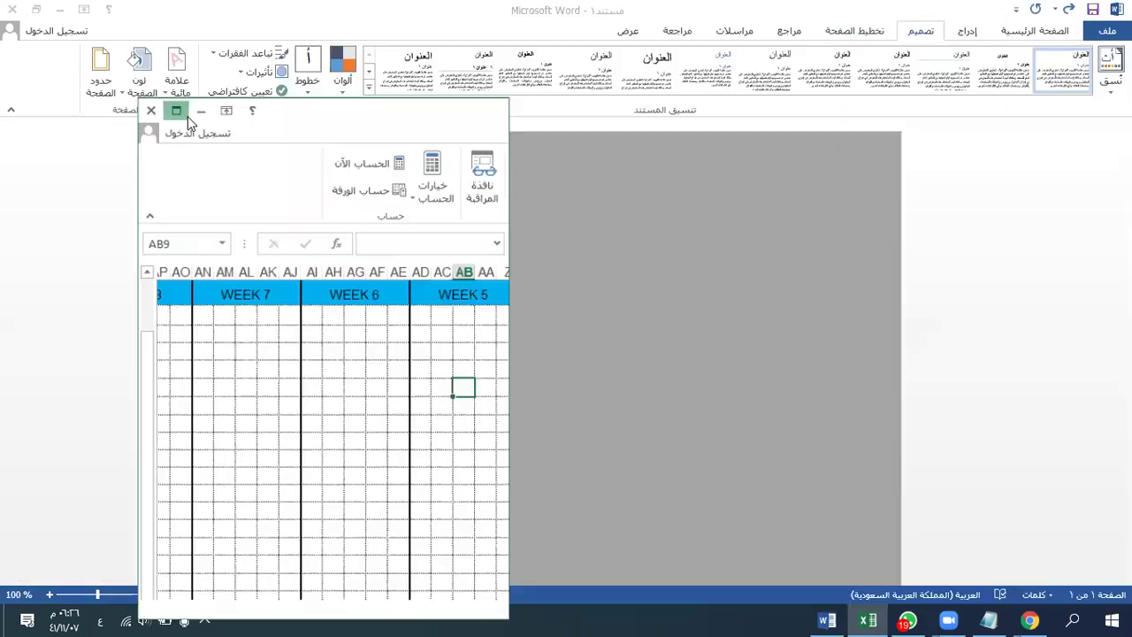
click(604, 311)
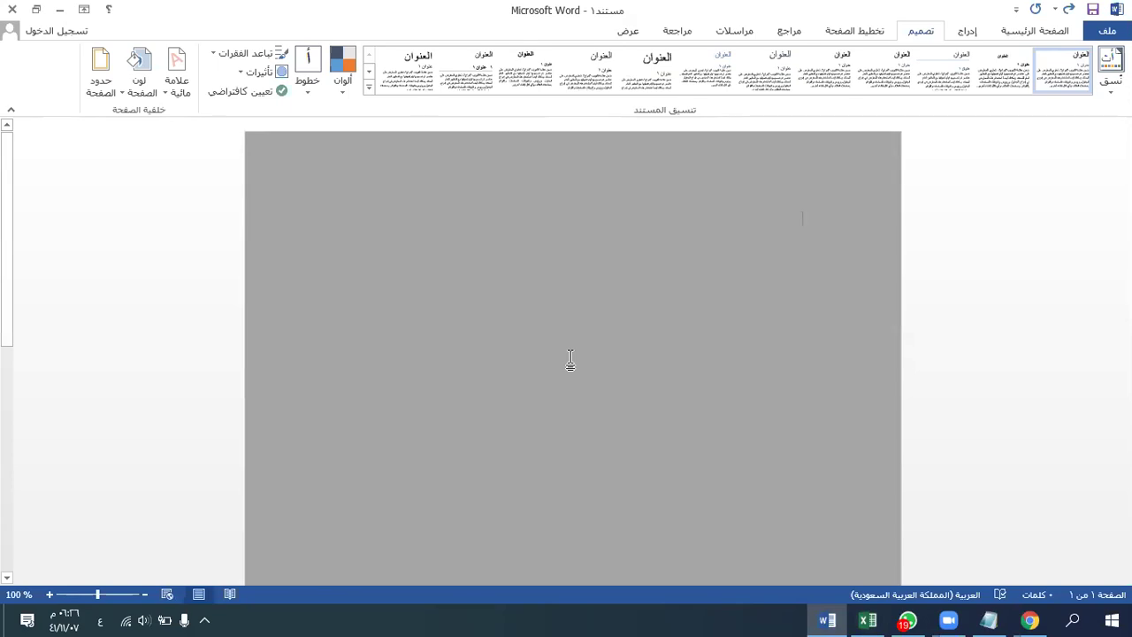
Open the page border settings and choose the Box (إحاطة) setting
click(106, 86)
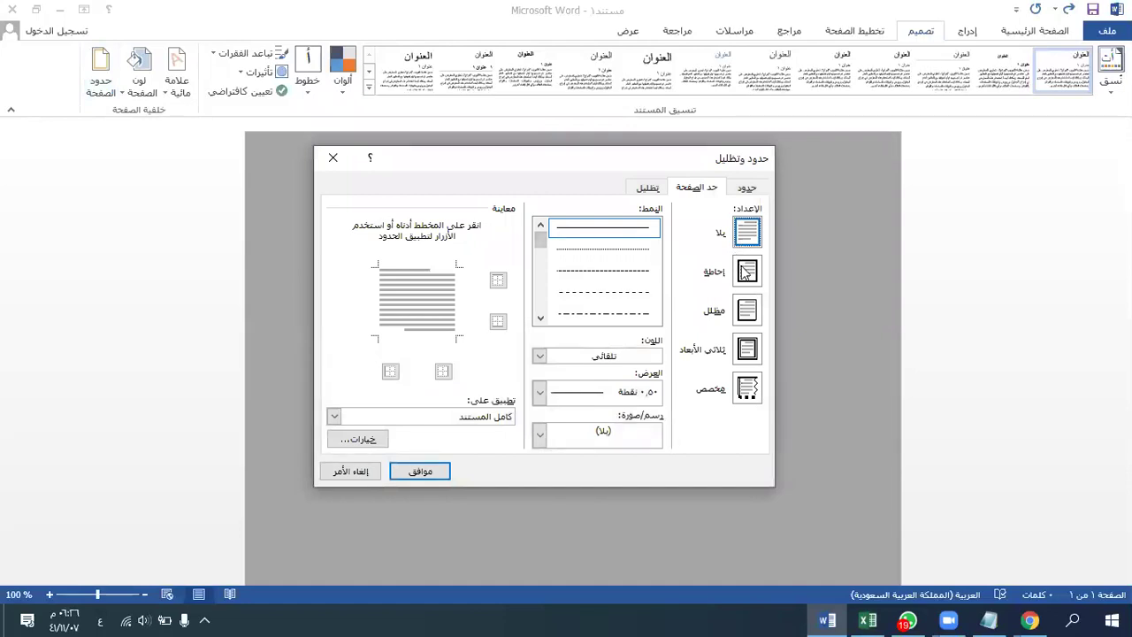
click(745, 270)
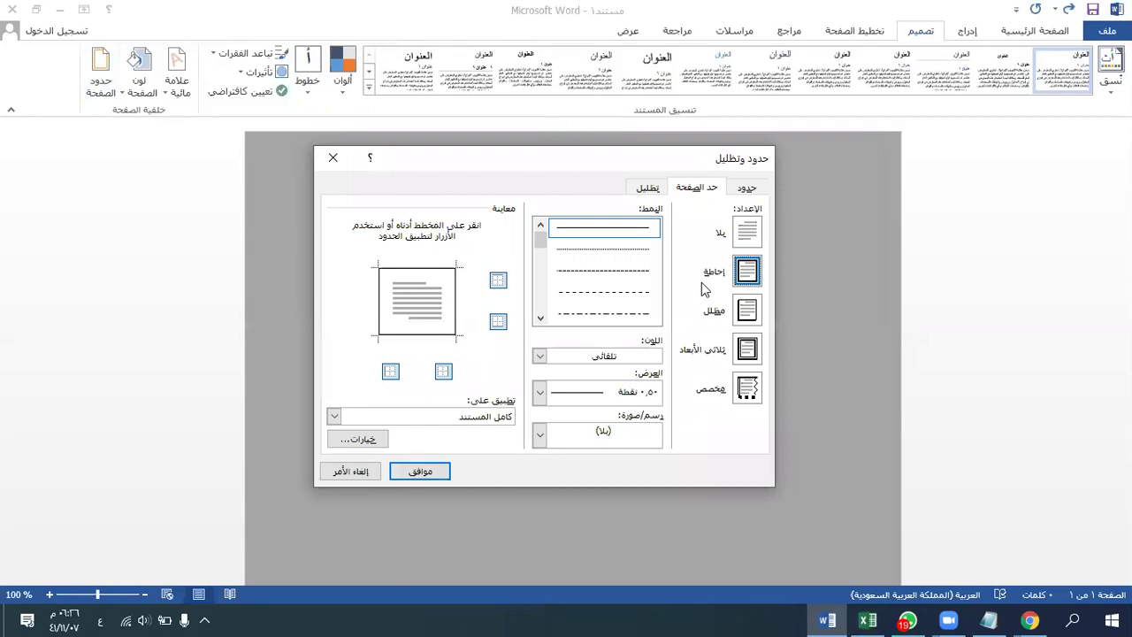
Try the Custom (مخصص) border setting, removing and restoring the page's upper and side edges and removing its lower edge
click(747, 388)
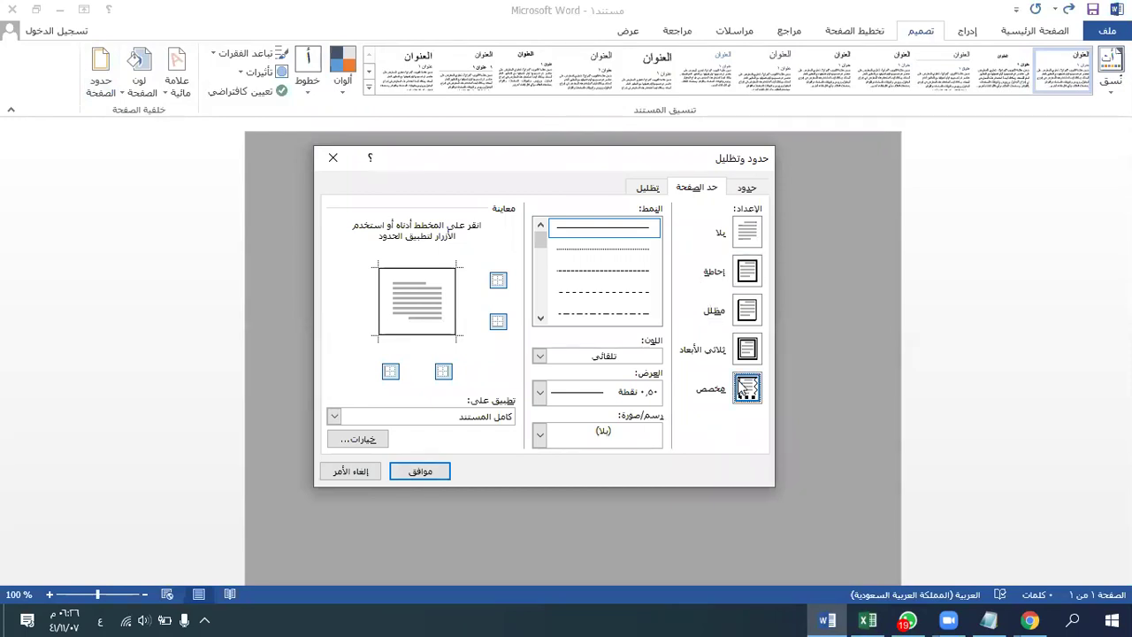
click(497, 280)
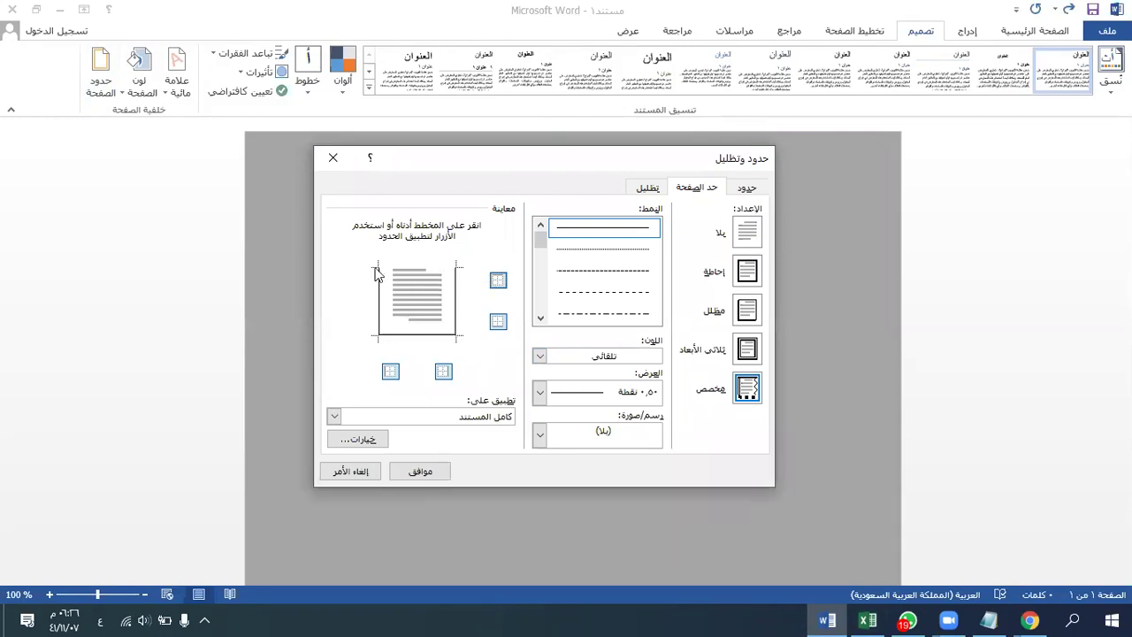
click(499, 280)
click(443, 371)
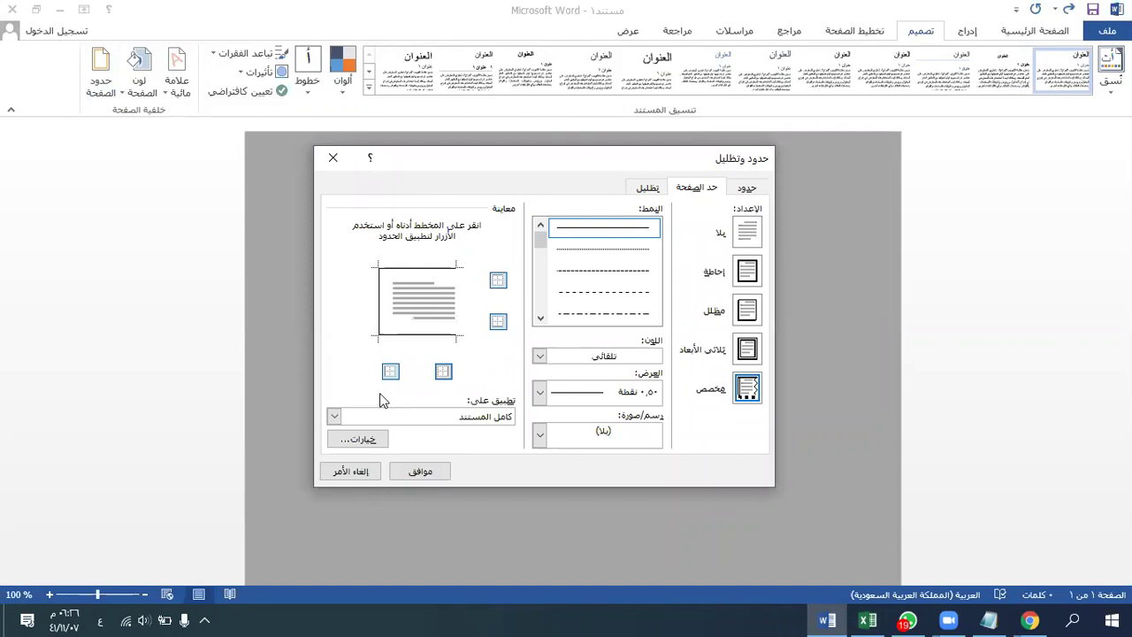
click(444, 372)
click(499, 321)
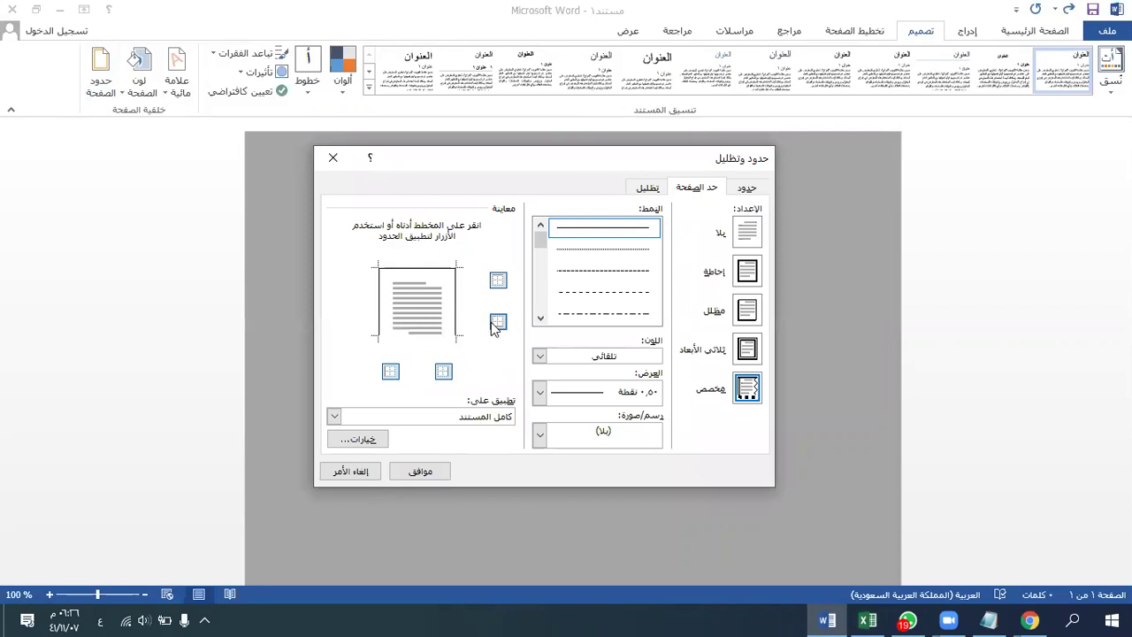
Try the Box (إحاطة), Shadow (مظلل) and 3-D (ثلاثي الأبعاد) page border settings in turn
click(747, 271)
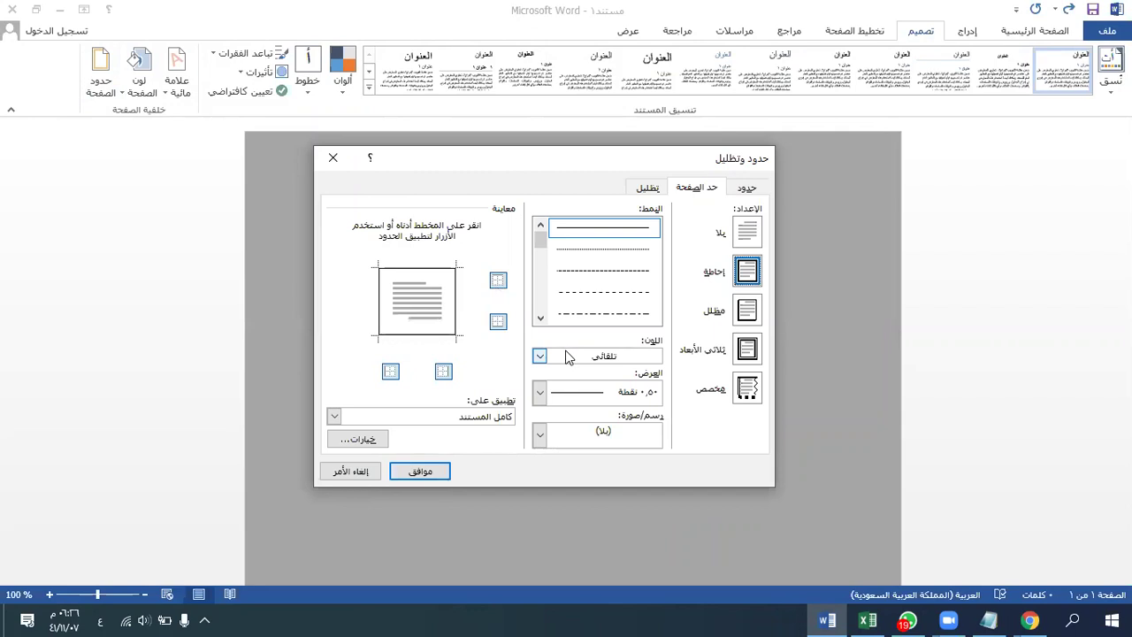
click(741, 310)
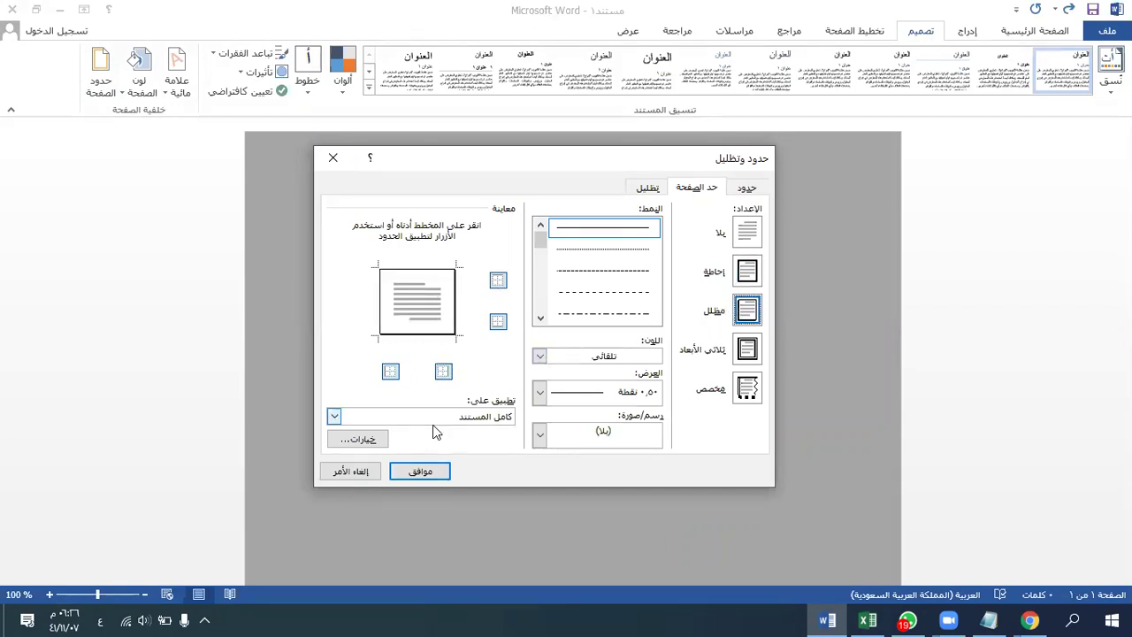
click(727, 354)
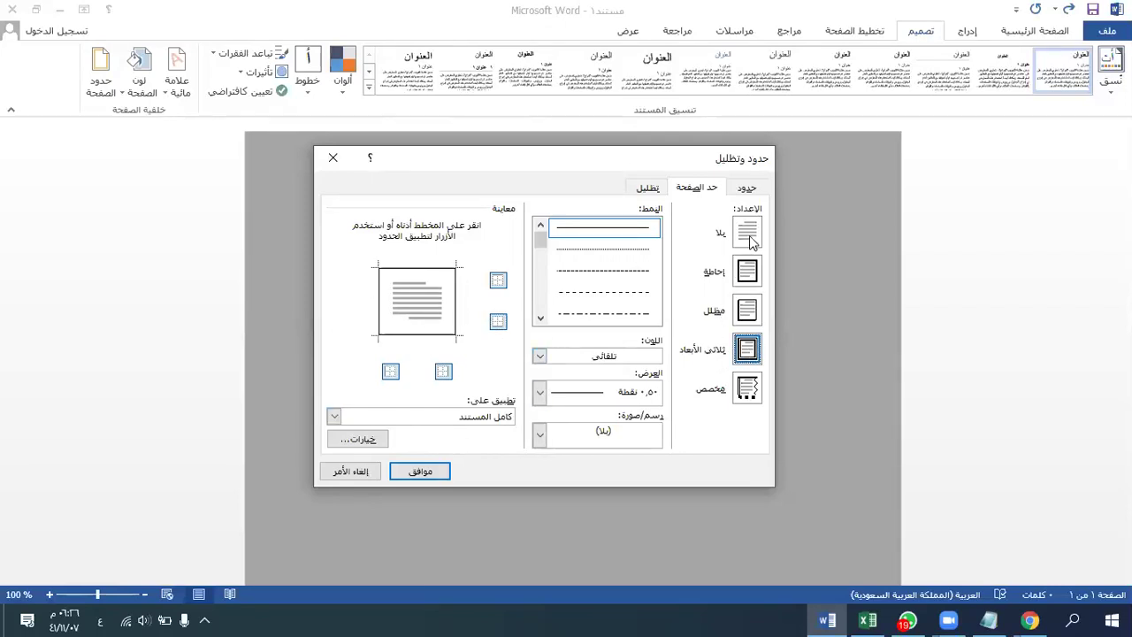
Choose the Box (إحاطة) page border with the thick diagonal-striped line style in red
click(751, 274)
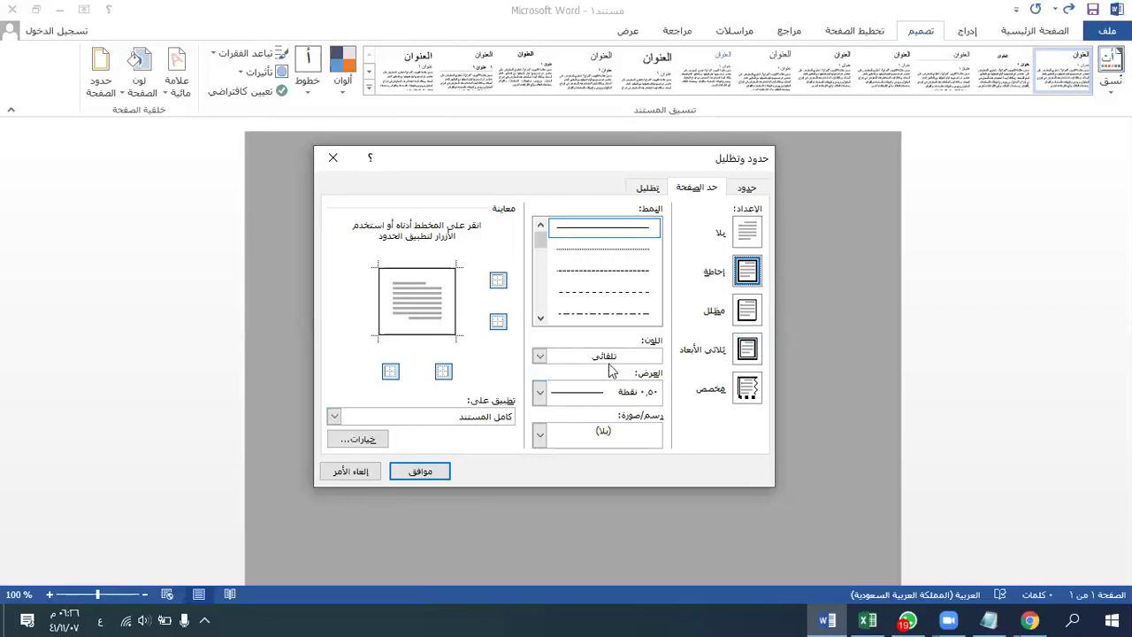
drag(541, 238, 542, 310)
click(574, 229)
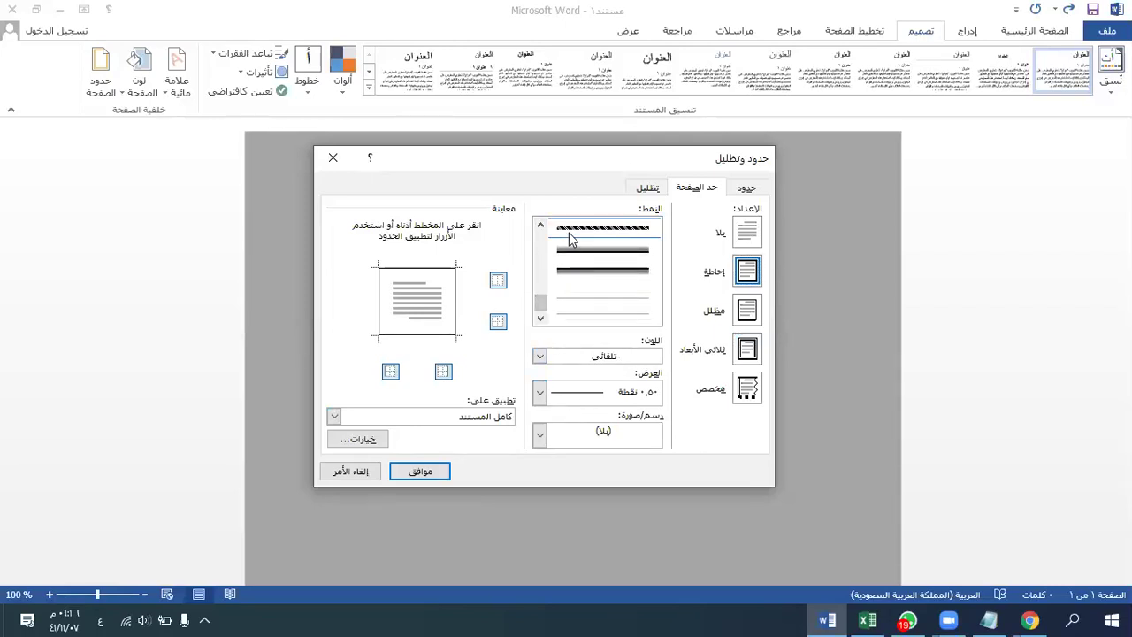
click(587, 361)
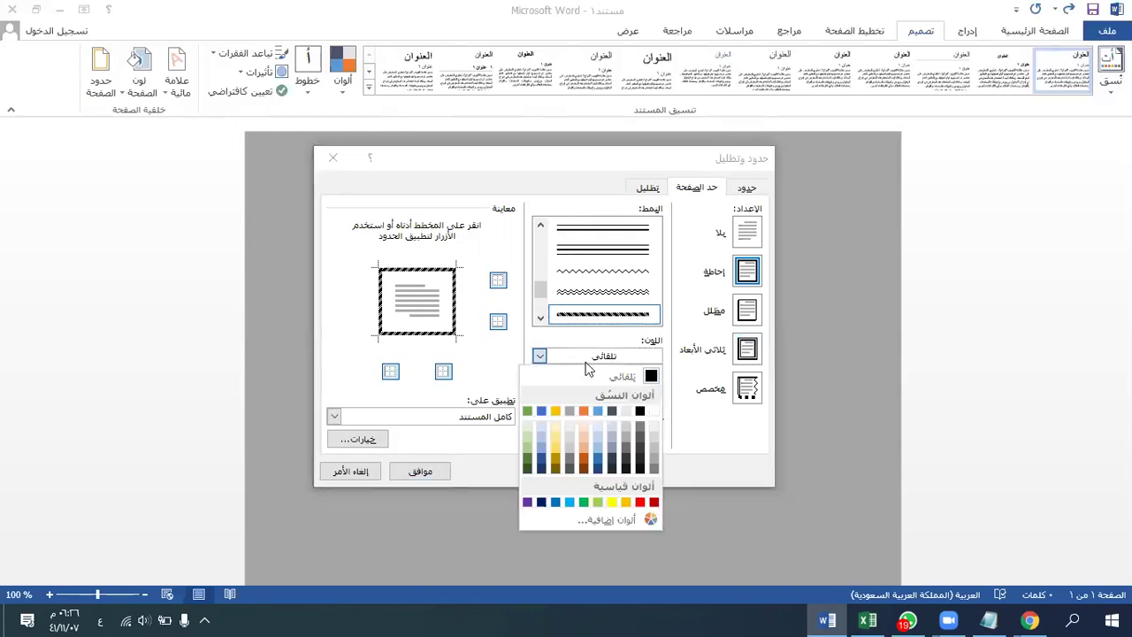
click(635, 504)
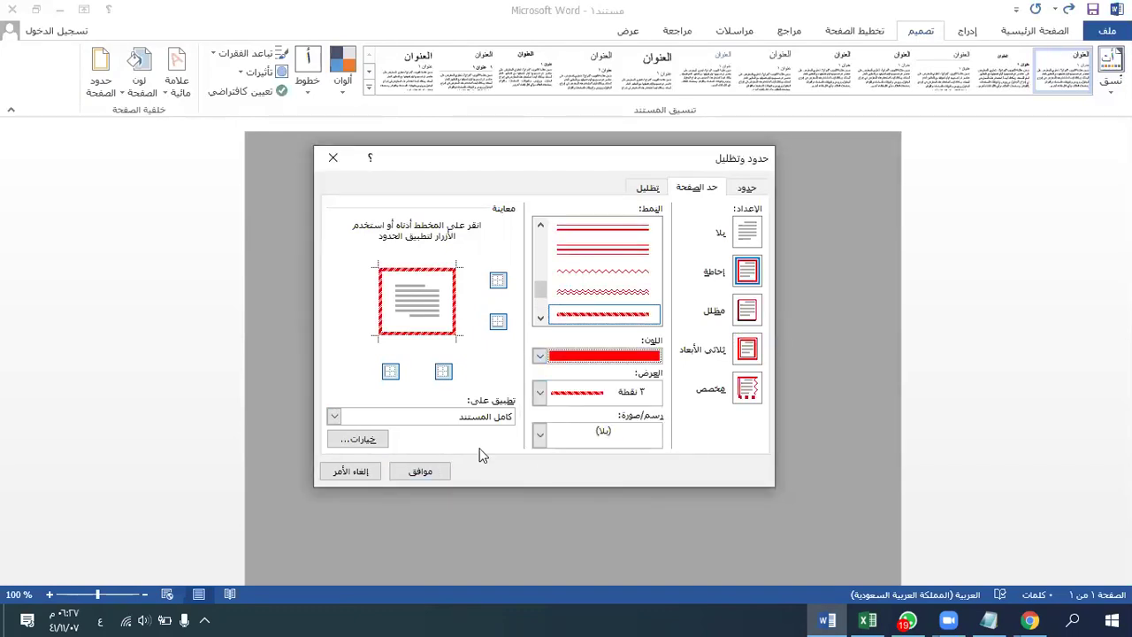
Set the border to cover the whole document (كامل المستند) and confirm the page border
click(465, 415)
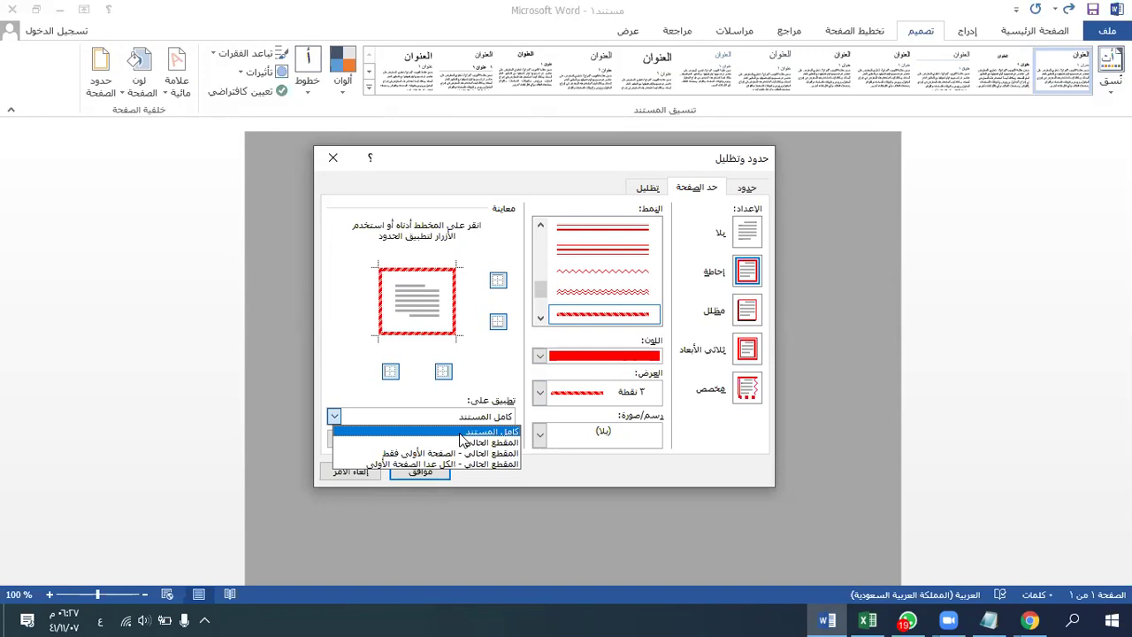
click(461, 435)
click(437, 471)
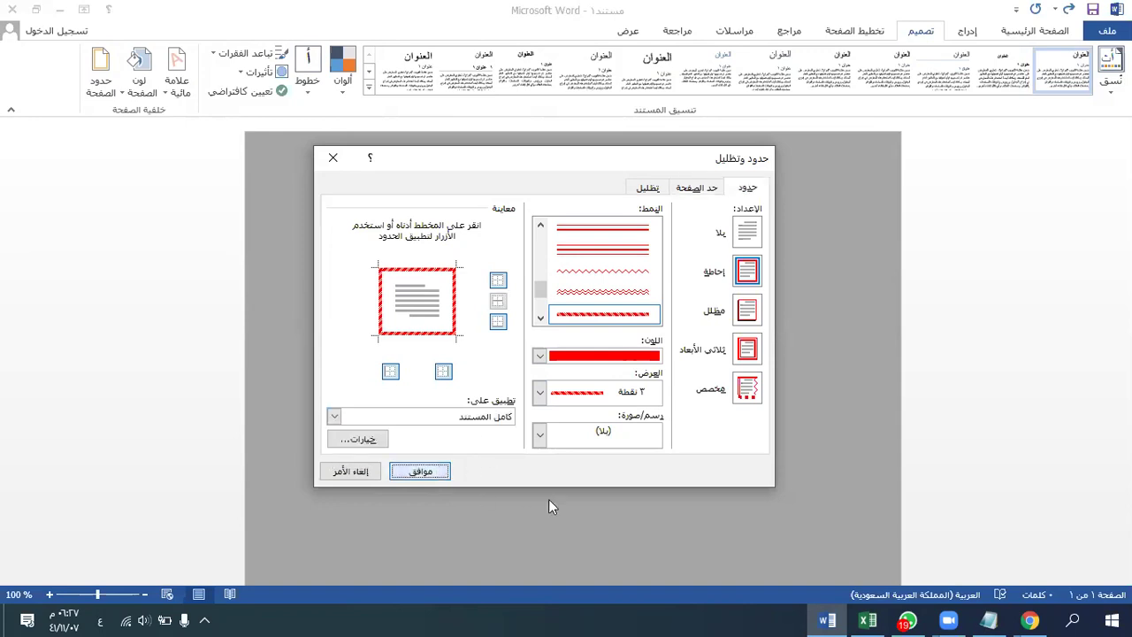
Enlarge the font size for the empty first paragraph to 90
click(1066, 26)
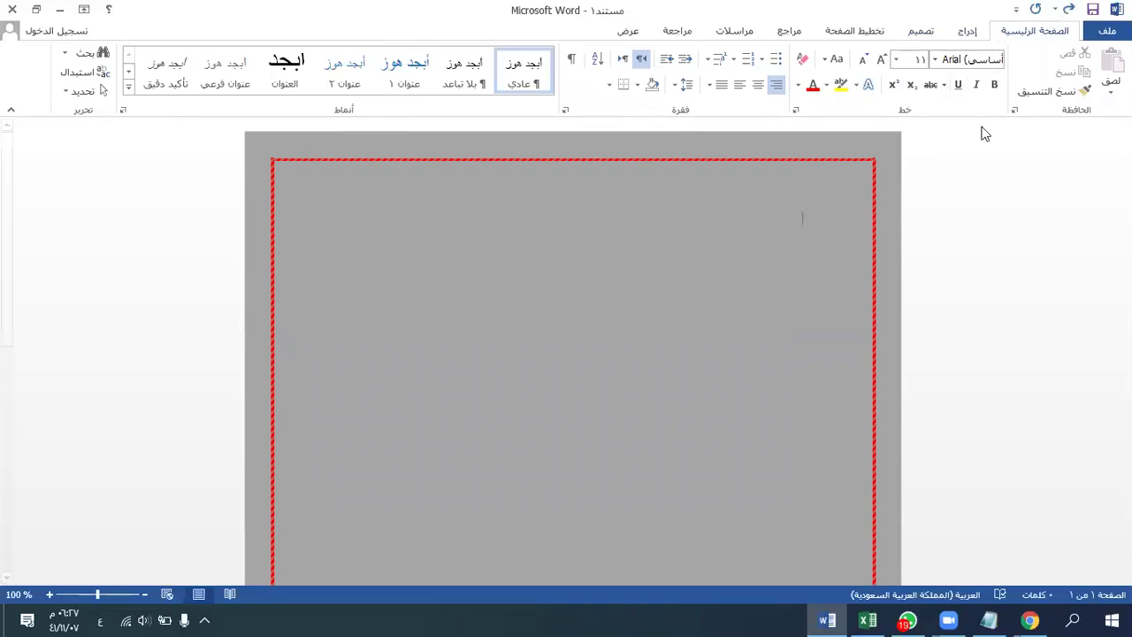
click(977, 33)
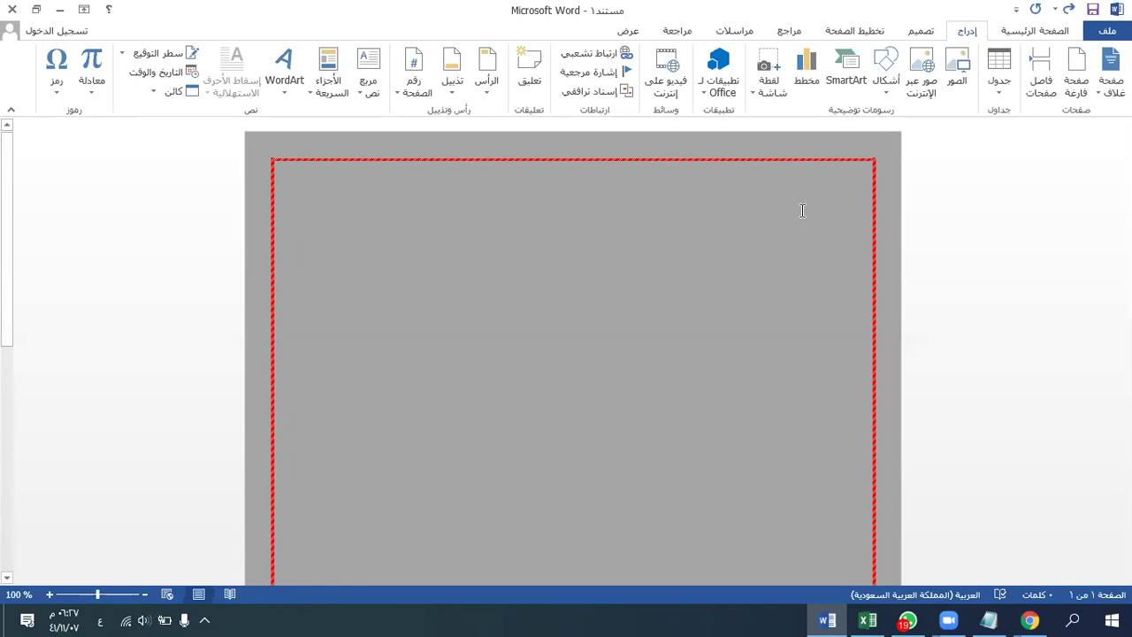
click(1036, 33)
click(885, 58)
click(883, 58)
click(883, 59)
click(882, 58)
click(882, 59)
click(882, 58)
click(881, 58)
click(881, 58)
click(881, 58)
click(882, 59)
click(882, 58)
click(882, 58)
click(882, 59)
click(882, 58)
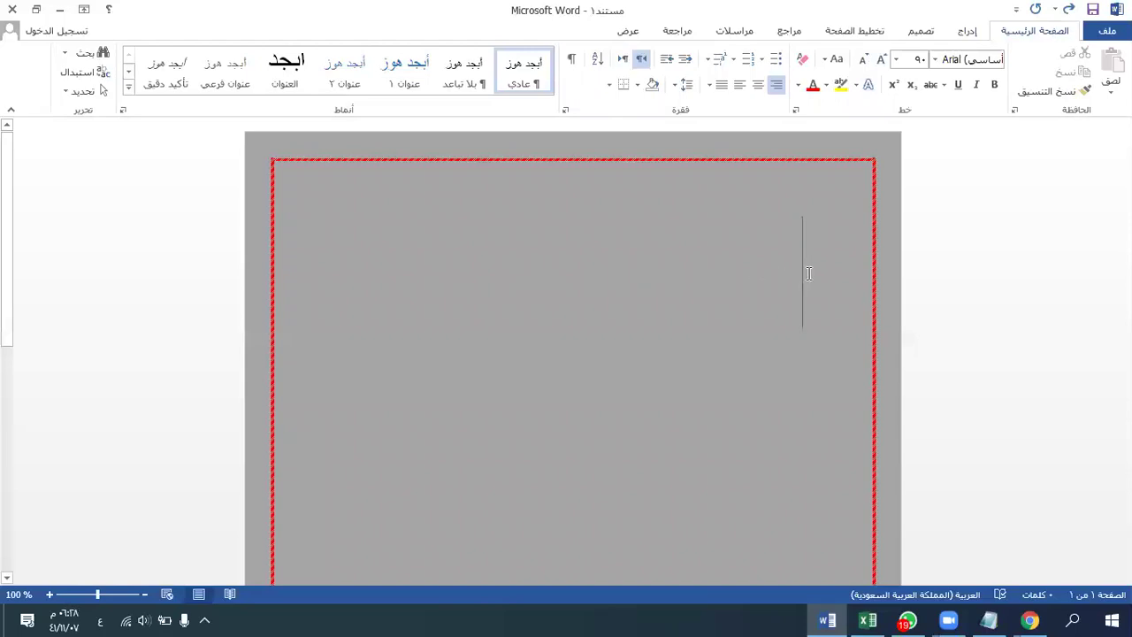
Try left-to-right text direction for the paragraph and return it to right-to-left
click(624, 60)
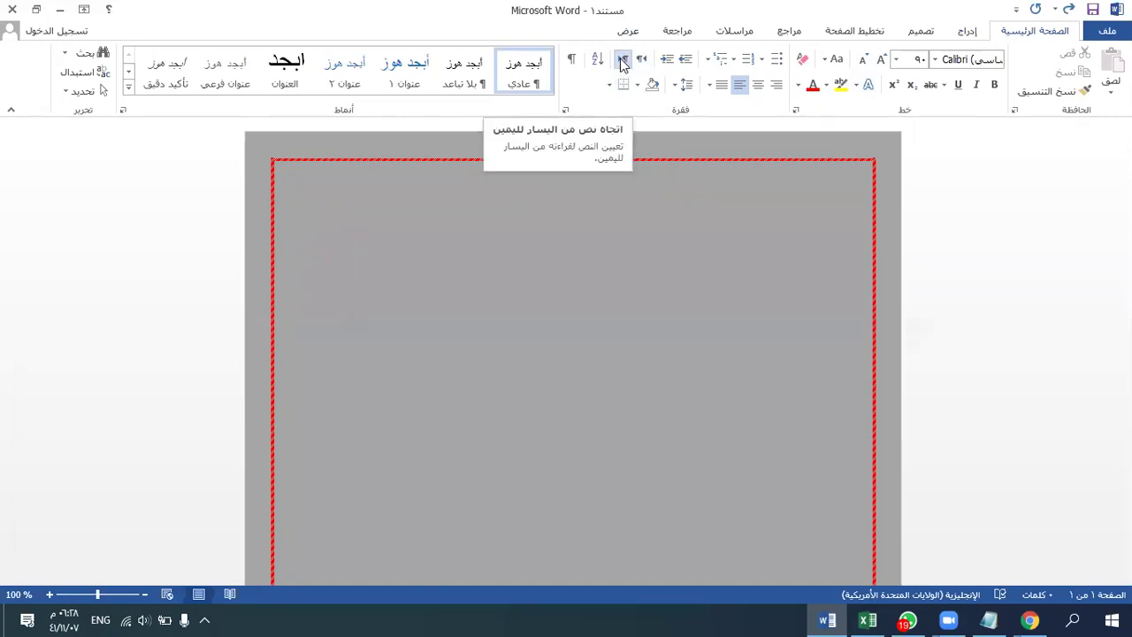
key(alt+shift)
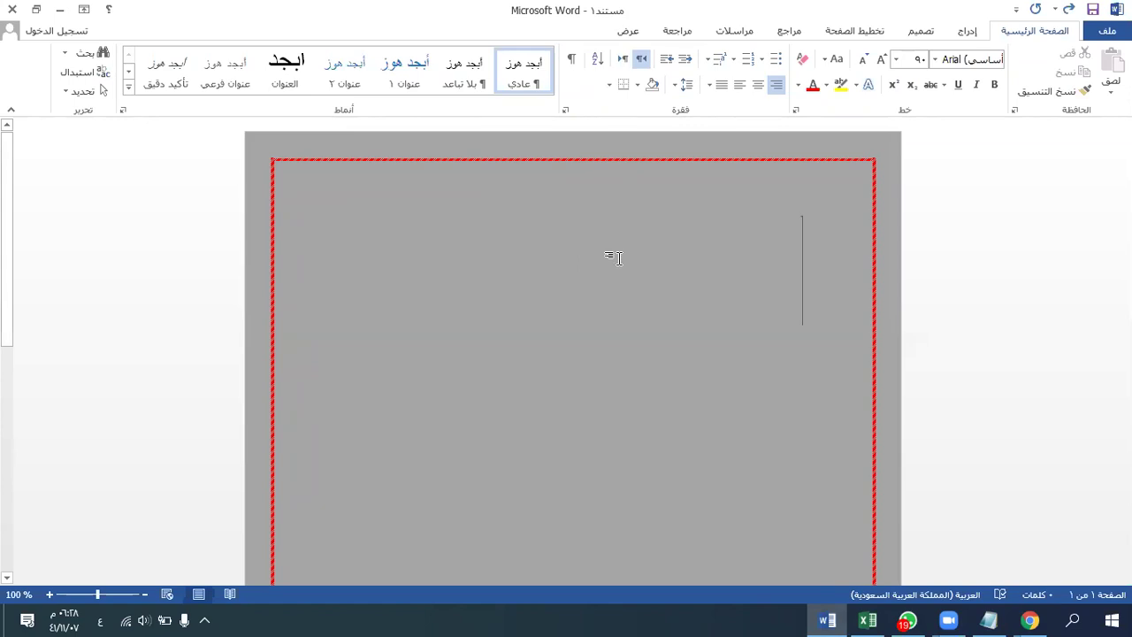
scroll(618, 257, down, 3)
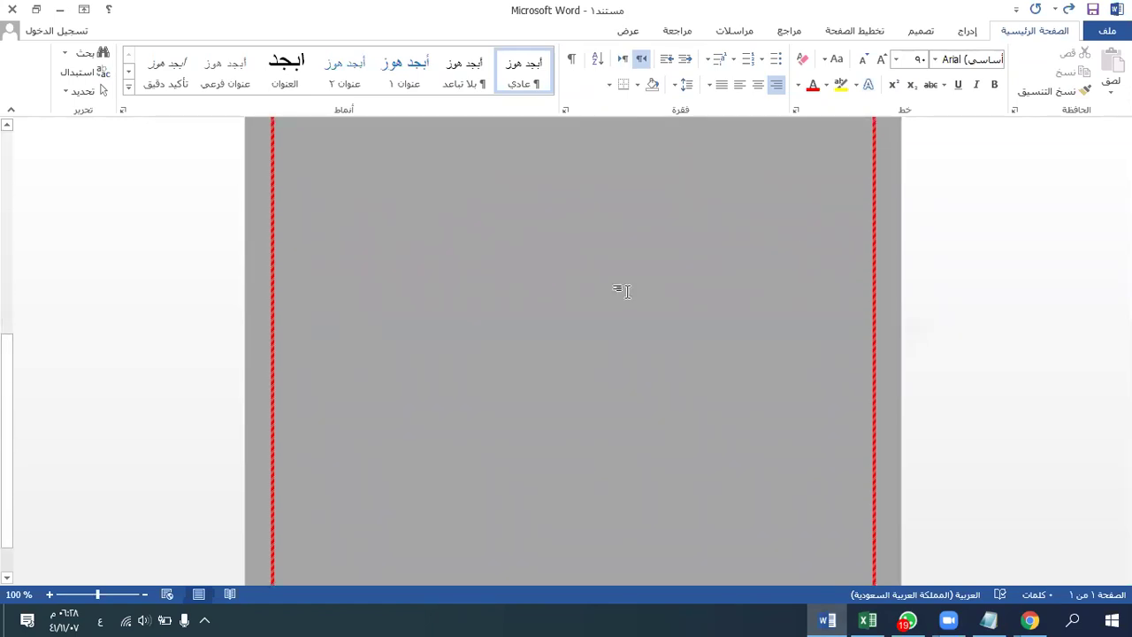
scroll(619, 296, up, 2)
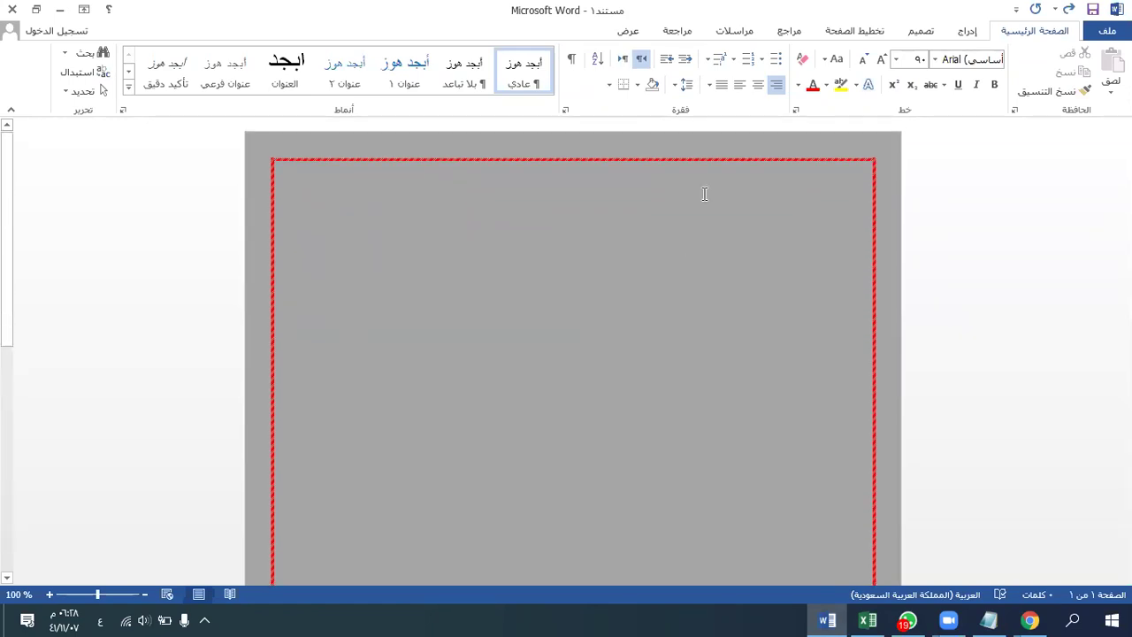
Insert a WordArt text box on the page using the solid blue shadowed letter style
click(968, 31)
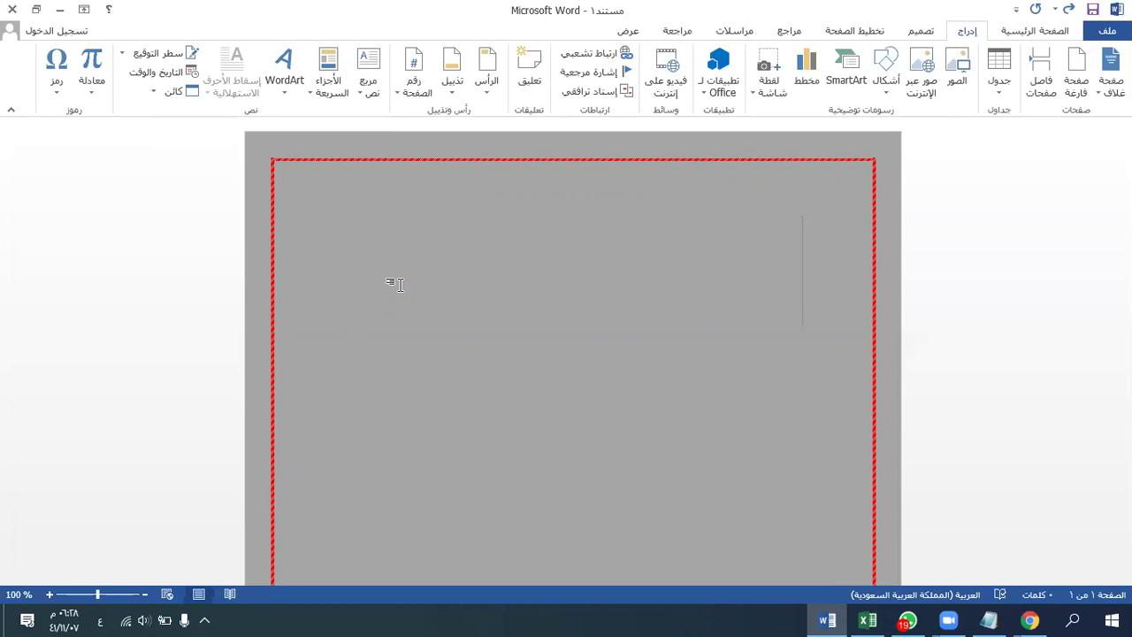
key(alt+n)
key(w)
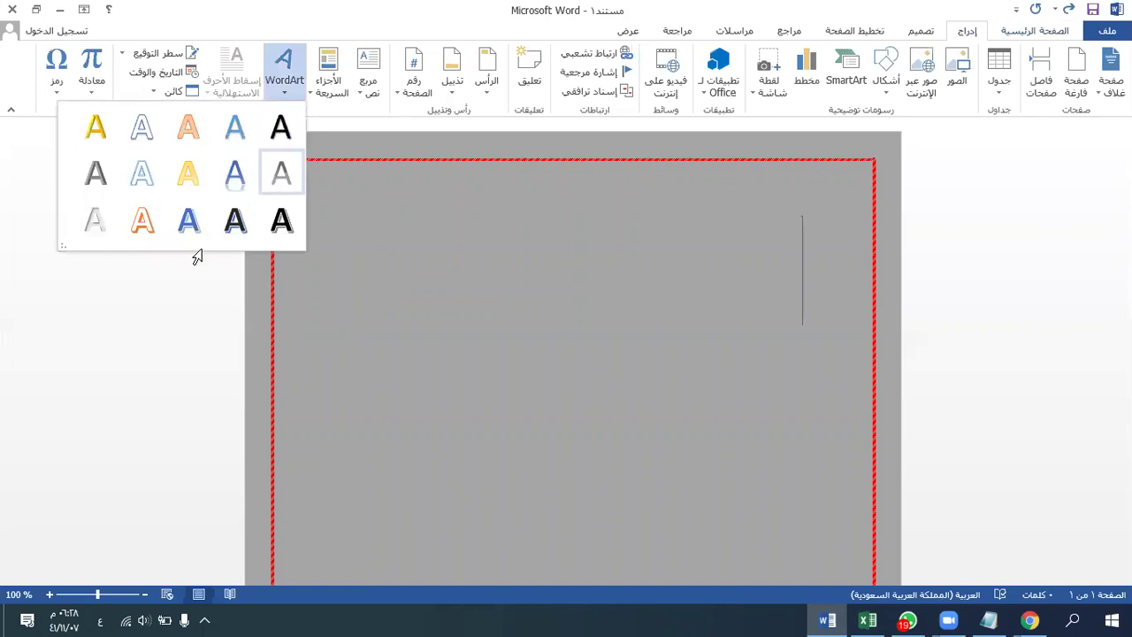
click(189, 226)
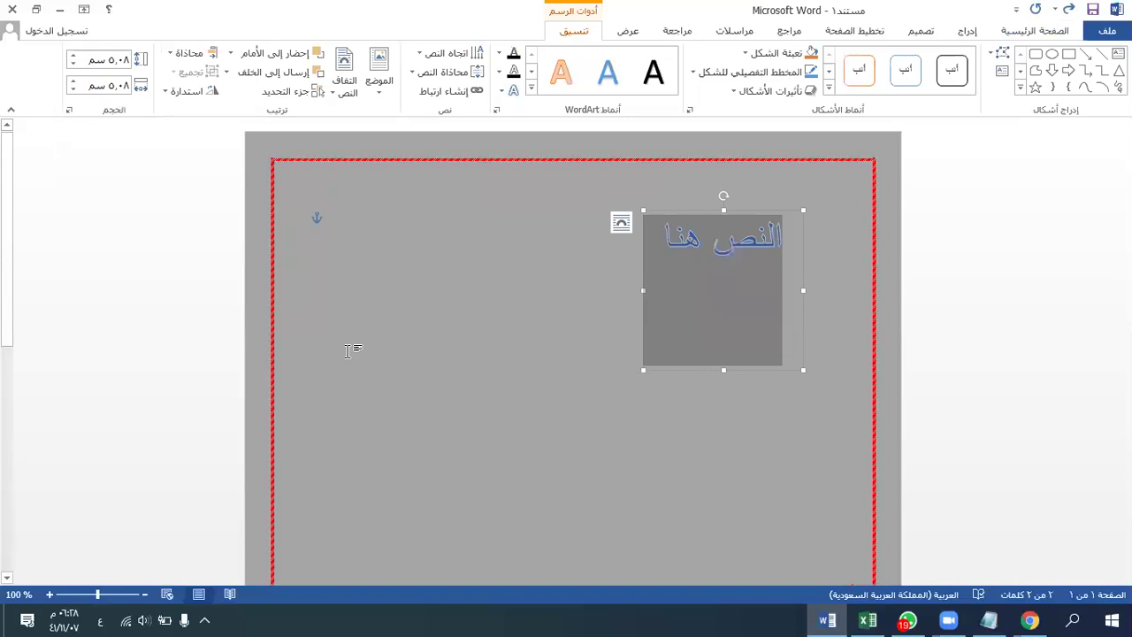
Replace the WordArt placeholder with عمل الطالب: followed by the student's first name, and resize the box to 10 cm wide by 2.88 cm high
text(عمل)
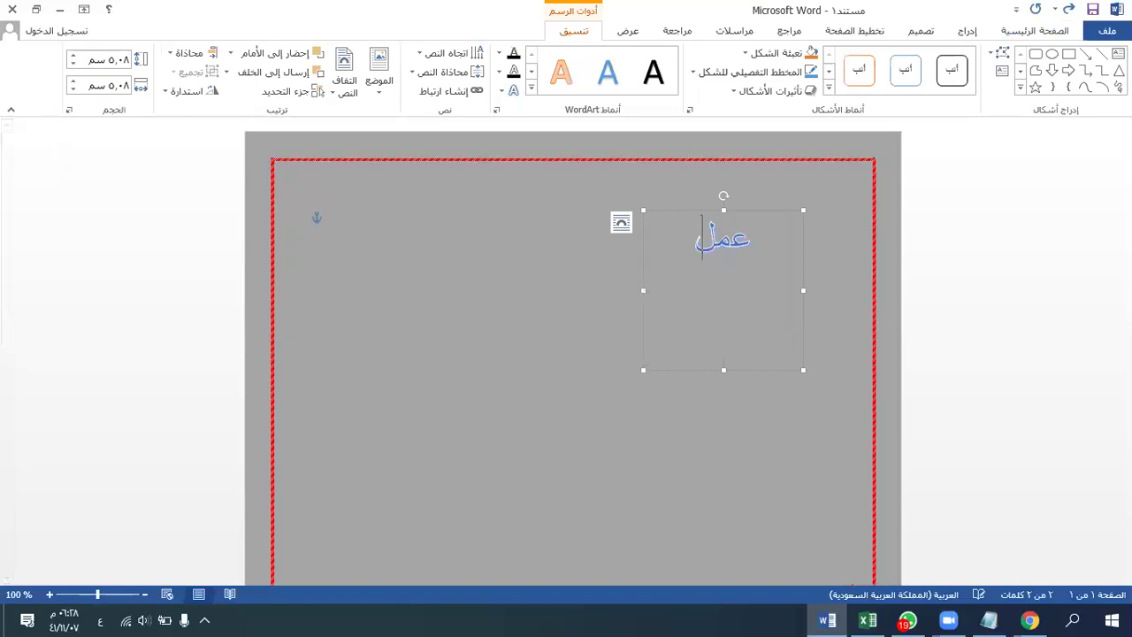
text( الطال)
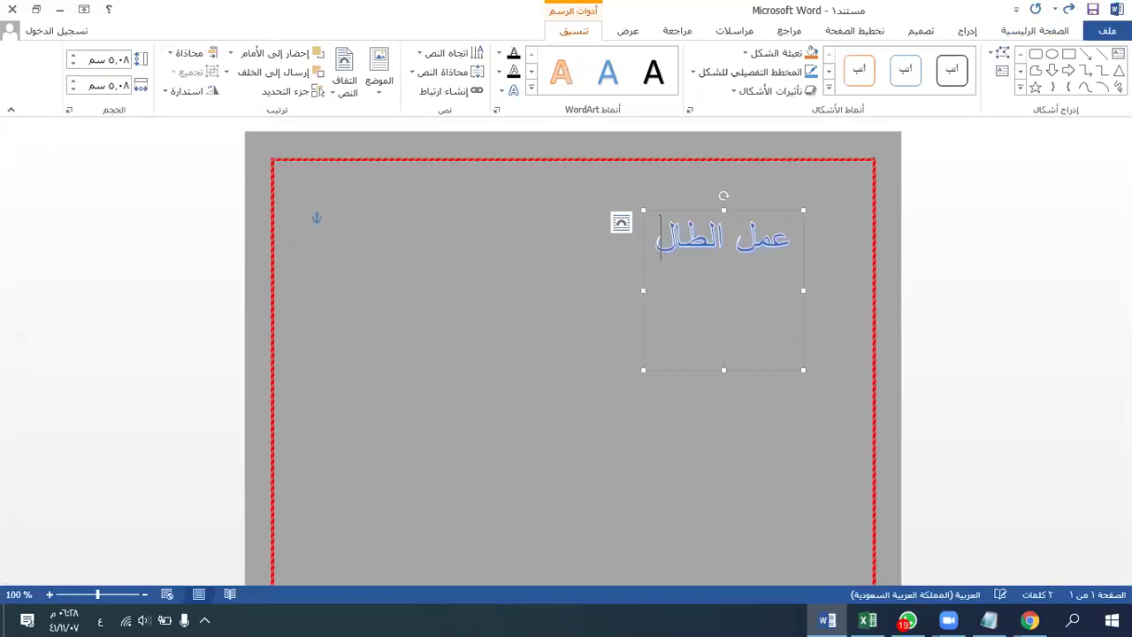
text(ب: مشاري)
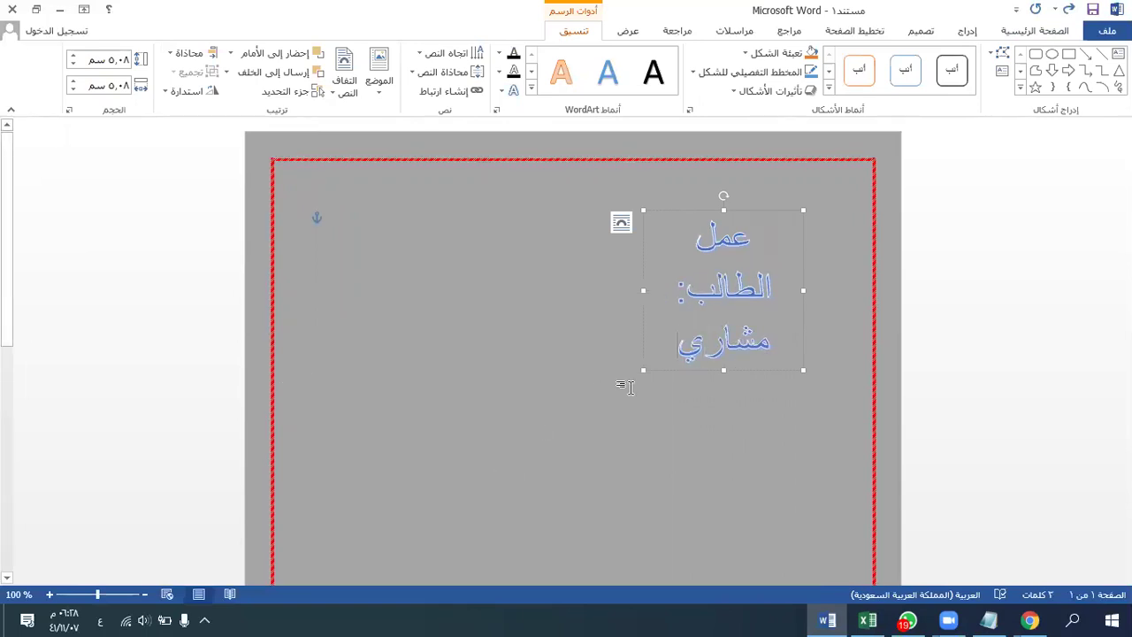
drag(647, 372, 489, 301)
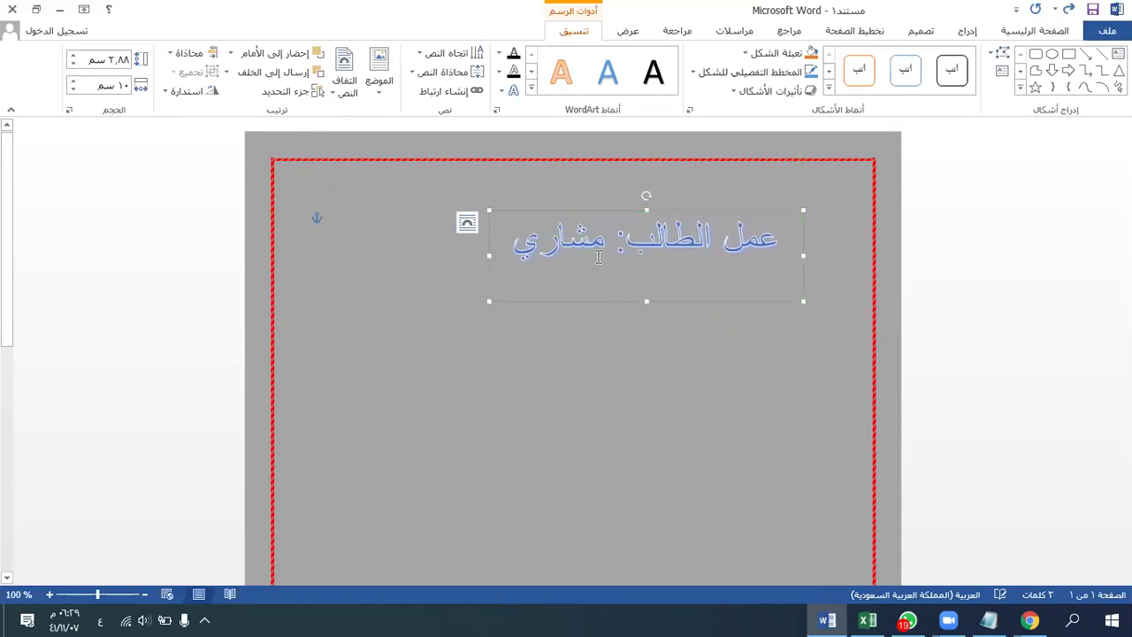
Tilt the WordArt box diagonally, rising toward the right, and move it to the upper middle of the page
drag(684, 210, 321, 144)
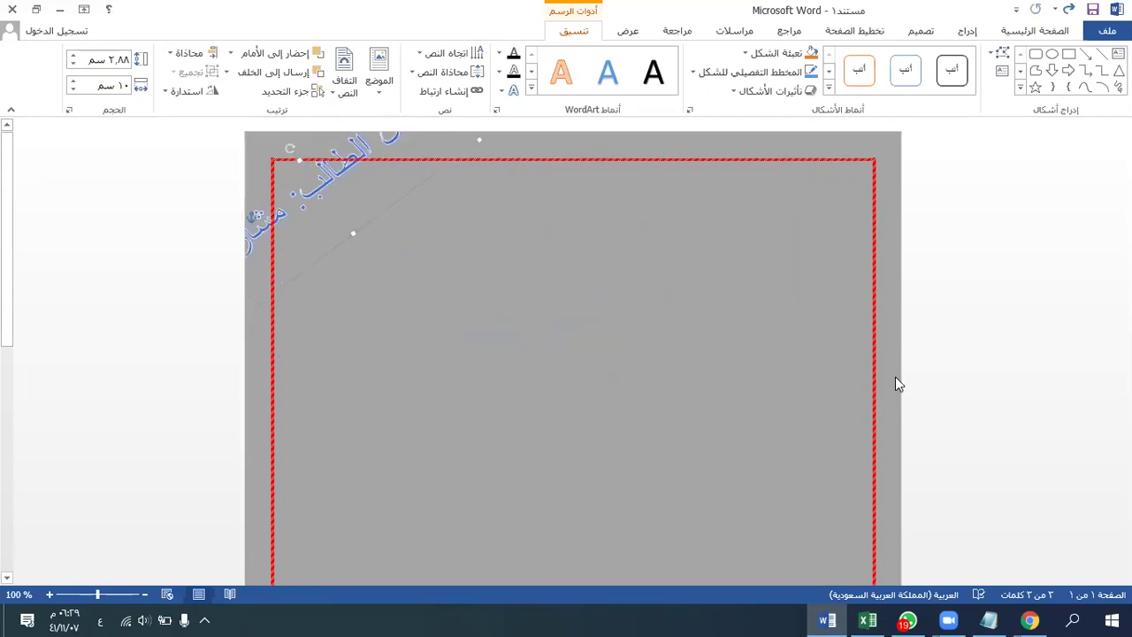
drag(279, 182, 281, 184)
key(ctrl+z)
key(ctrl+z)
key(ctrl+z)
key(ctrl+z)
key(ctrl+z)
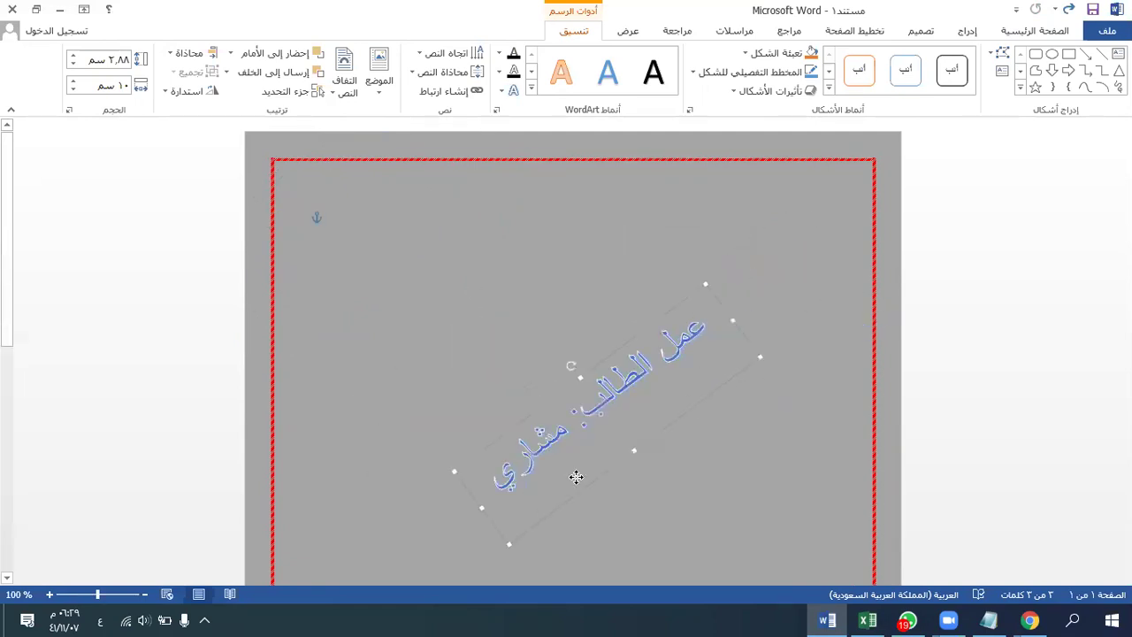
key(ctrl+z)
drag(614, 295, 881, 171)
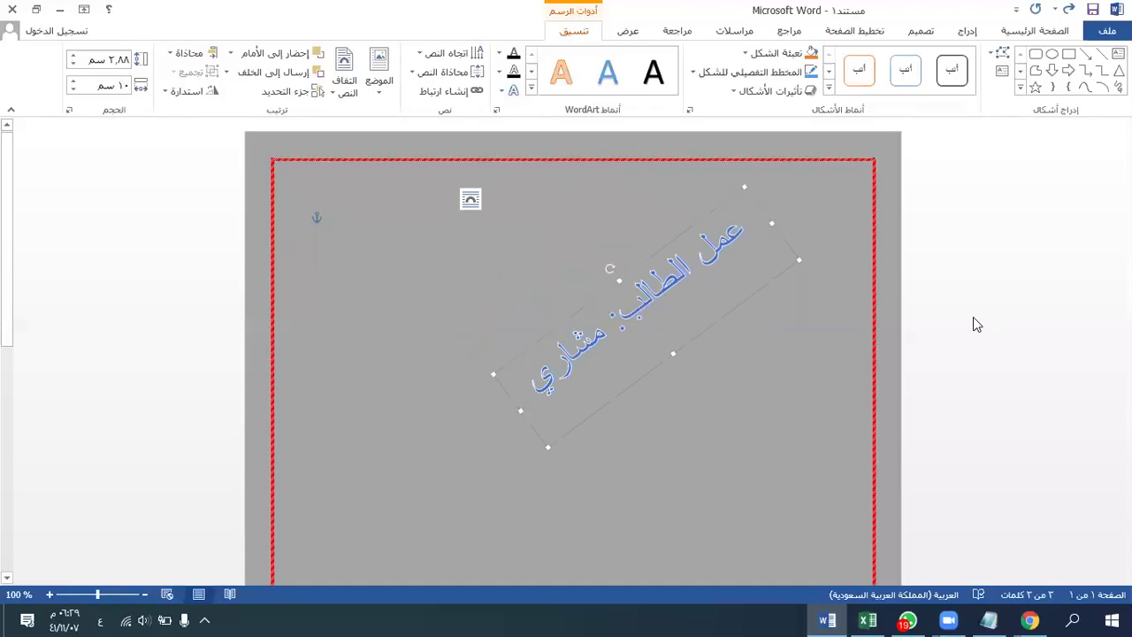
Deselect the WordArt and place the text cursor in the empty first paragraph of the page
click(1045, 32)
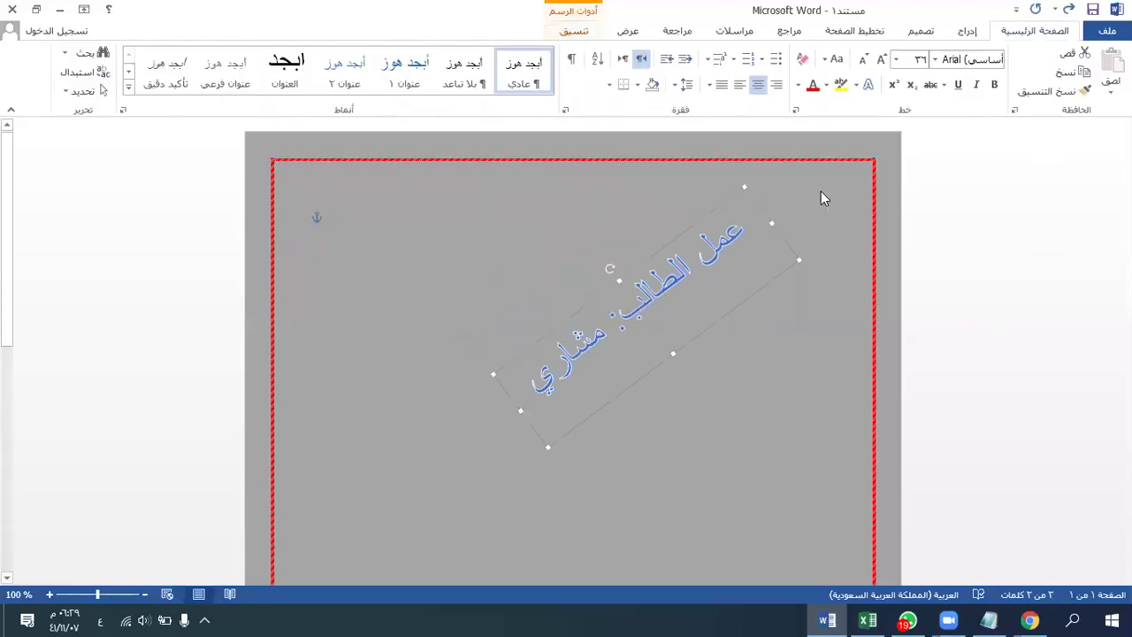
right_click(819, 224)
click(385, 240)
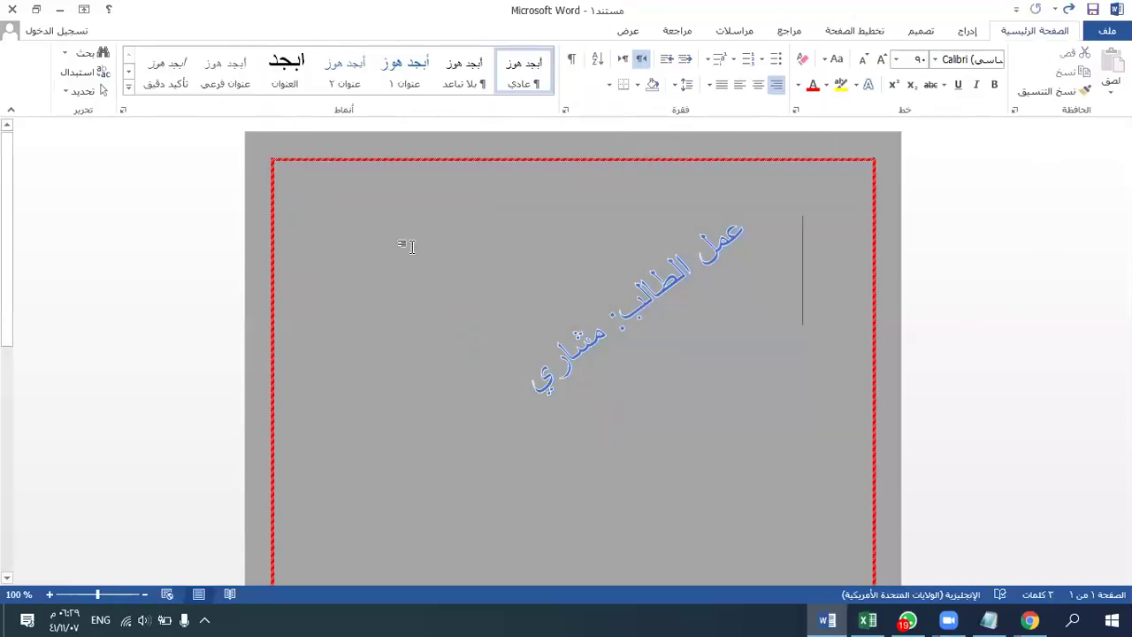
text(,HFDJFHKJ DSFHJK)
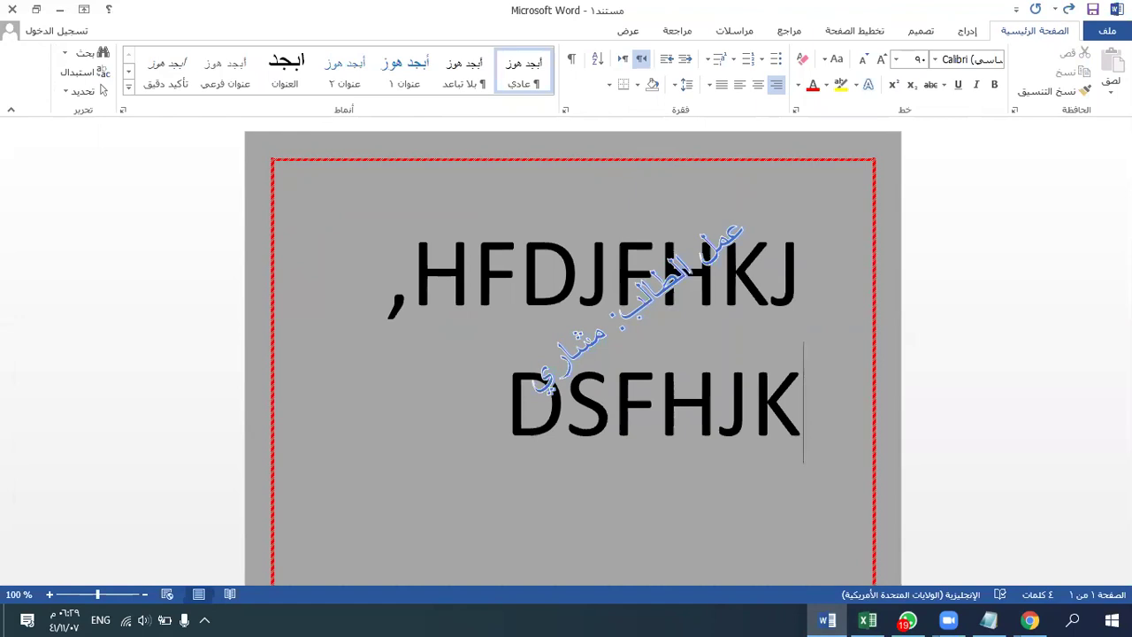
key(BackSpace)
key(BackSpace)
key(BackSpace)
key(BackSpace)
key(BackSpace)
key(BackSpace)
key(BackSpace)
key(BackSpace)
key(BackSpace)
key(BackSpace)
key(BackSpace)
key(BackSpace)
key(BackSpace)
key(BackSpace)
key(BackSpace)
key(BackSpace)
key(alt+shift)
text(نتابنسيتن)
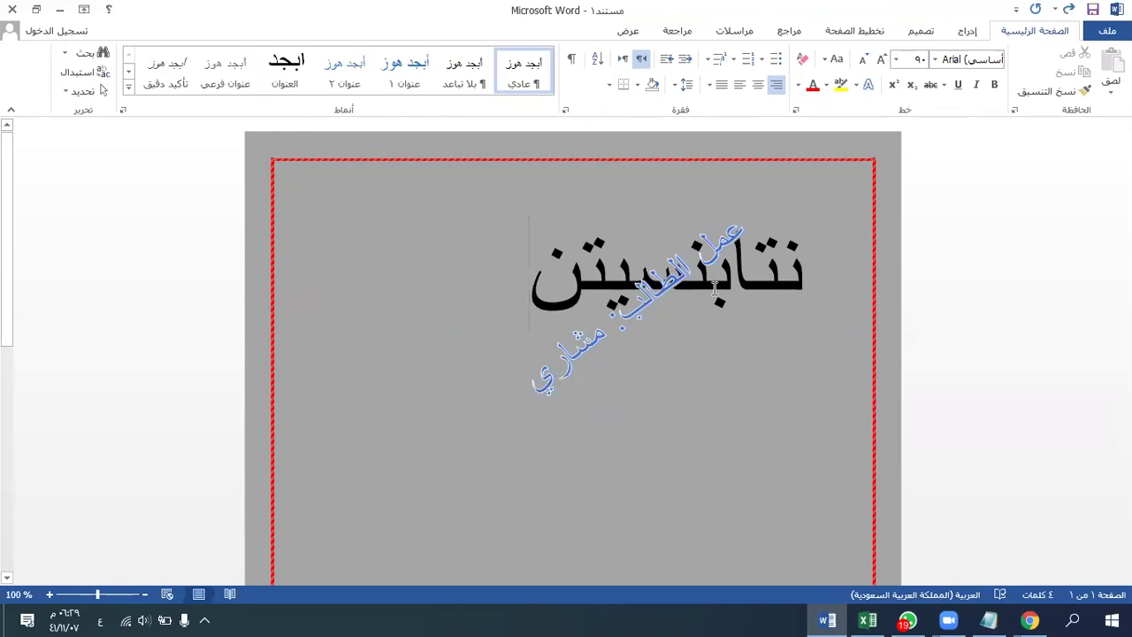
key(BackSpace)
key(BackSpace)
key(BackSpace)
key(BackSpace)
key(BackSpace)
key(BackSpace)
key(BackSpace)
key(BackSpace)
key(BackSpace)
Write بسم الله الرحمن الرحيم in the first paragraph of the page
text(بسم الله)
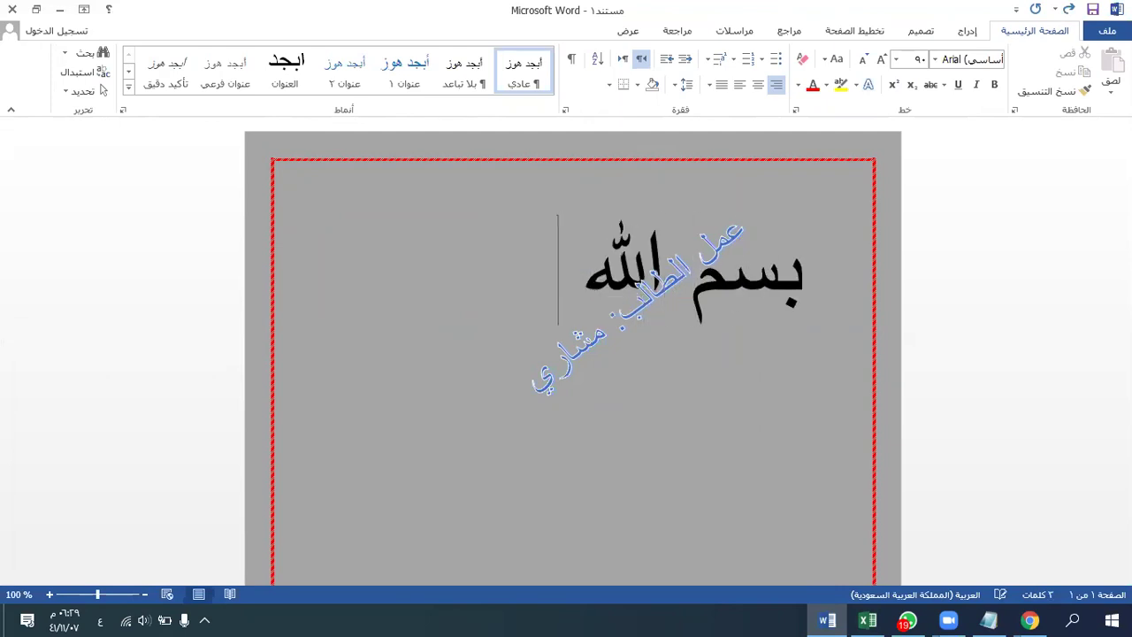
text( الرحمن ال)
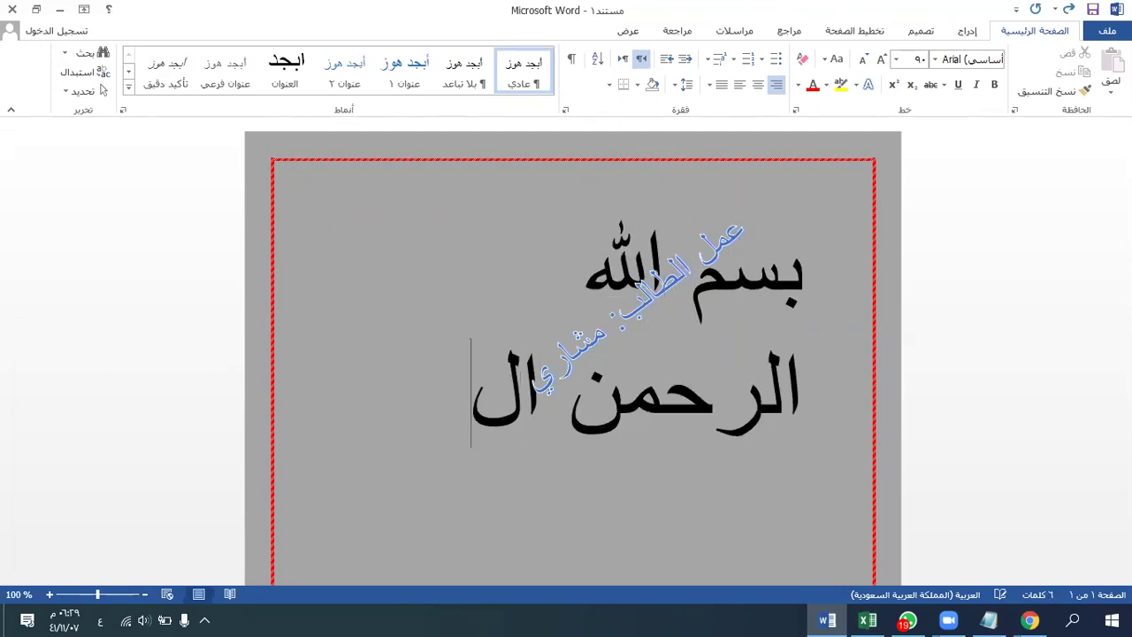
key(BackSpace)
key(BackSpace)
key(BackSpace)
key(BackSpace)
key(BackSpace)
text(يم)
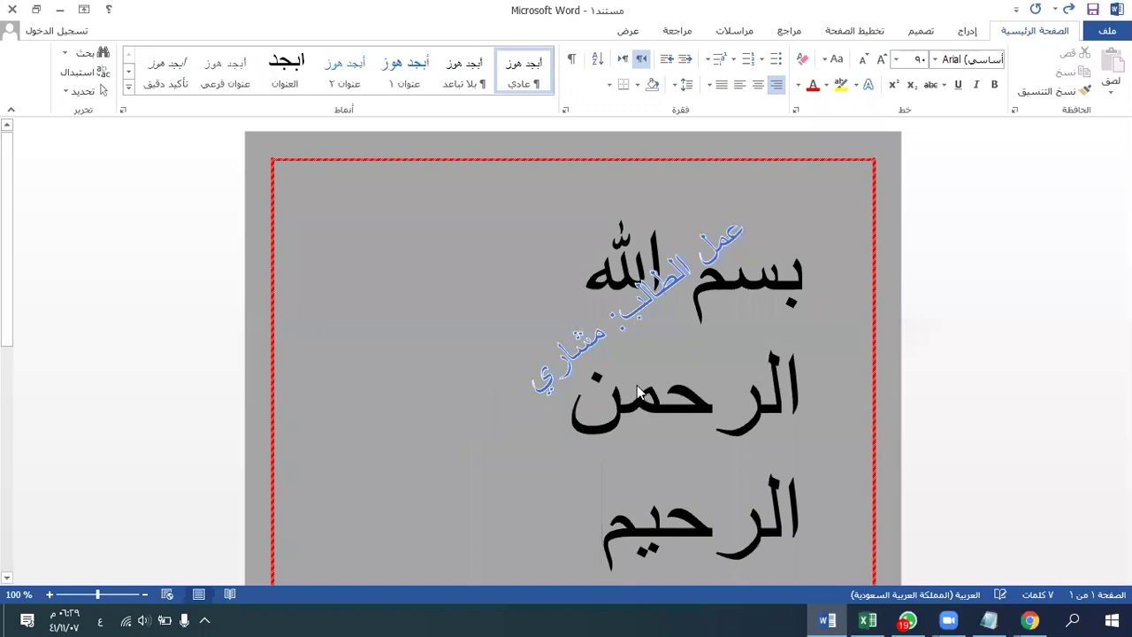
Reduce the font size of the بسم الله الرحمن الرحيم line to 48 and clear the selection
key(ctrl+a)
click(863, 59)
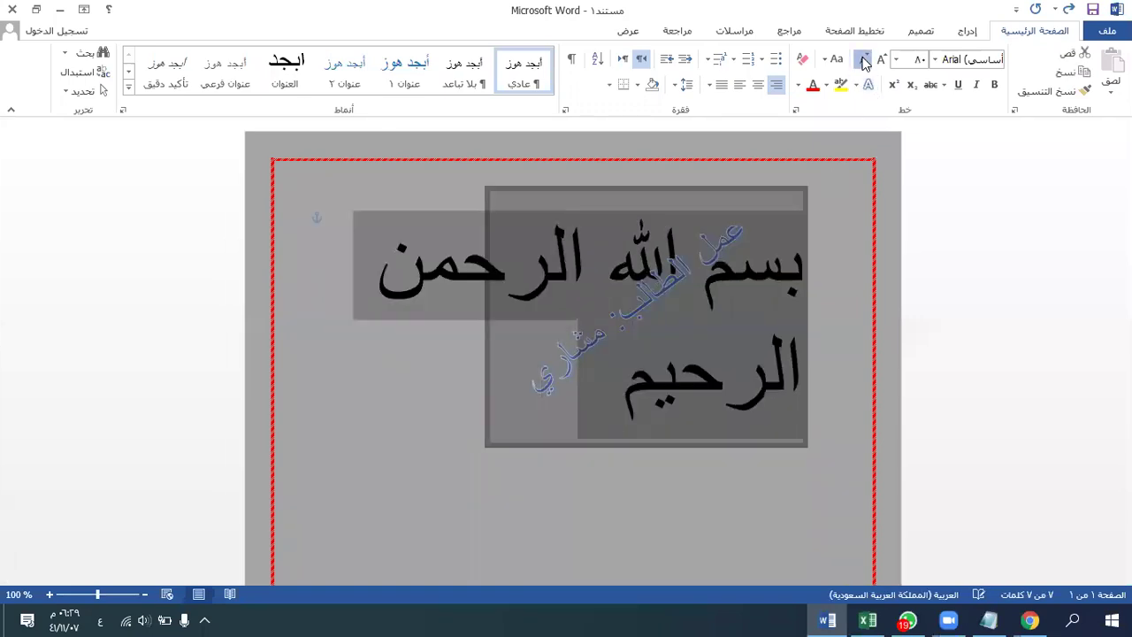
click(863, 59)
click(863, 59)
click(396, 369)
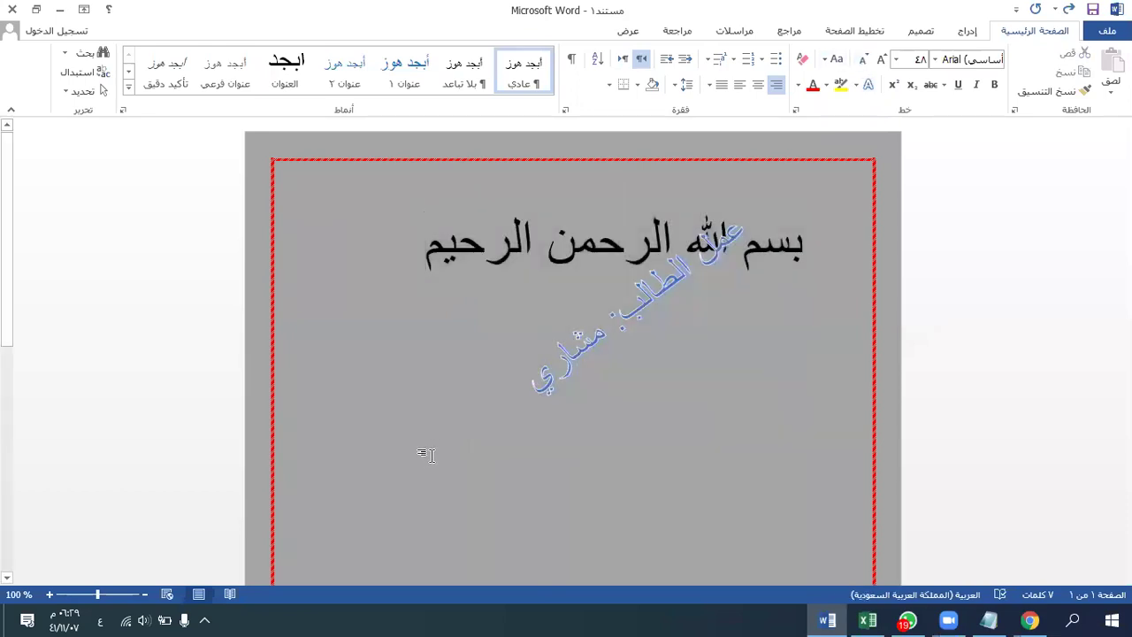
Move the tilted WordArt box below the بسم الله الرحمن الرحيم line and deselect it
click(606, 361)
drag(604, 268, 463, 350)
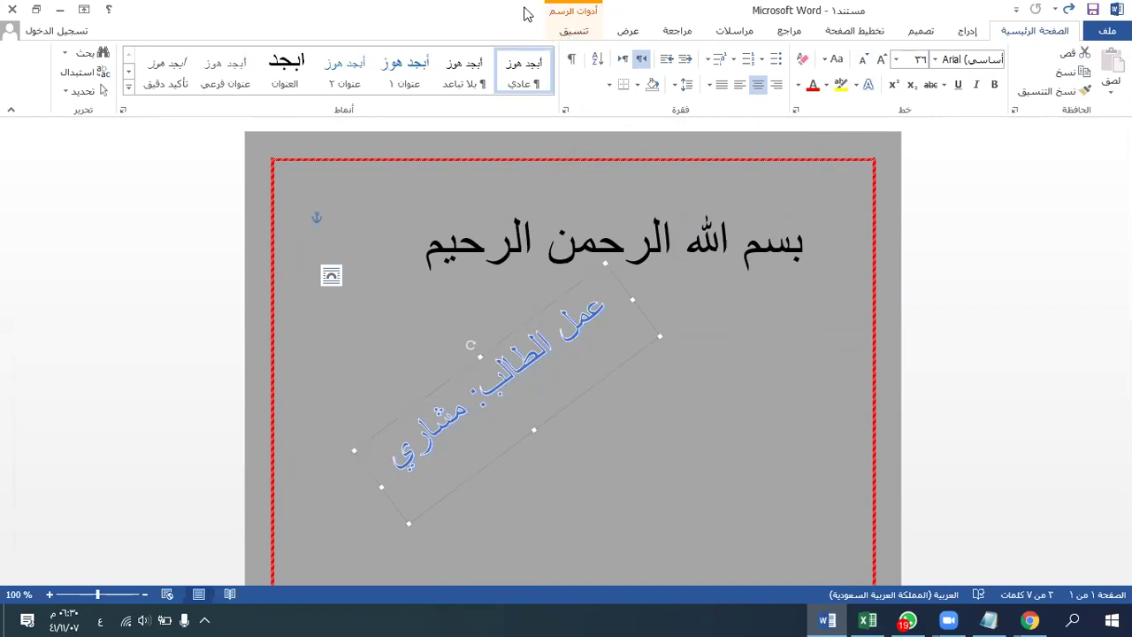
click(796, 342)
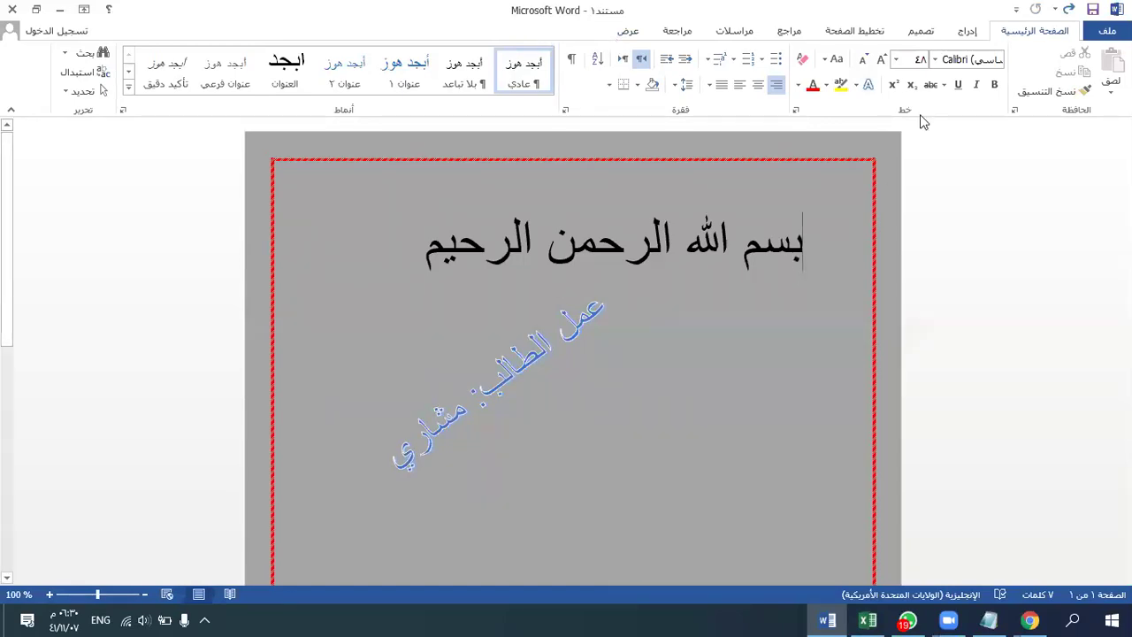
click(968, 32)
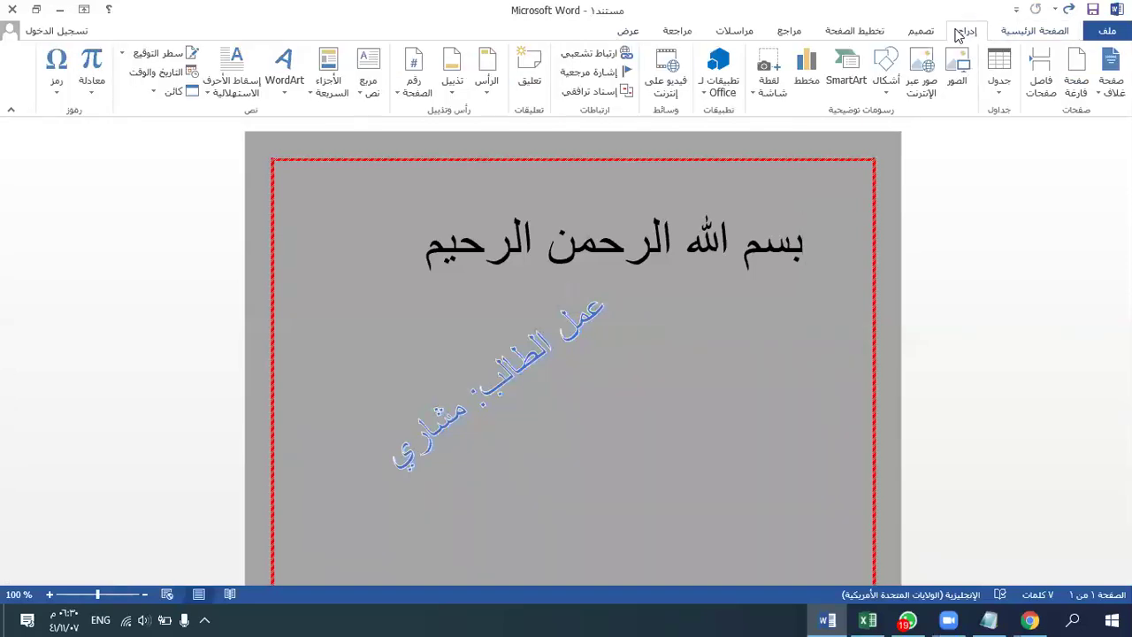
click(918, 34)
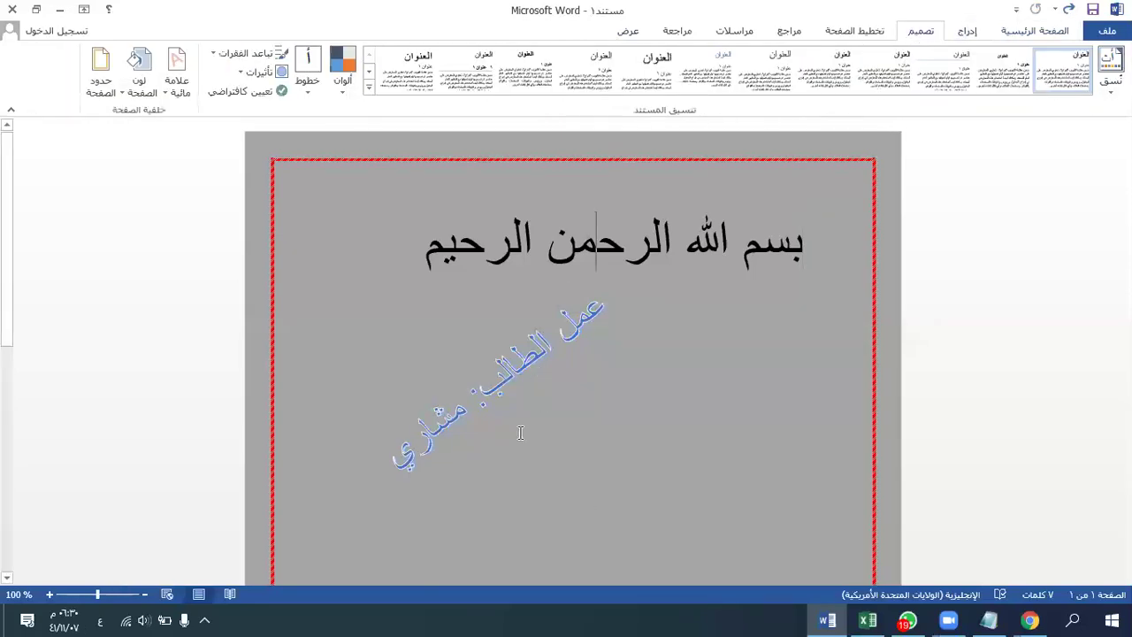
click(541, 375)
key(Escape)
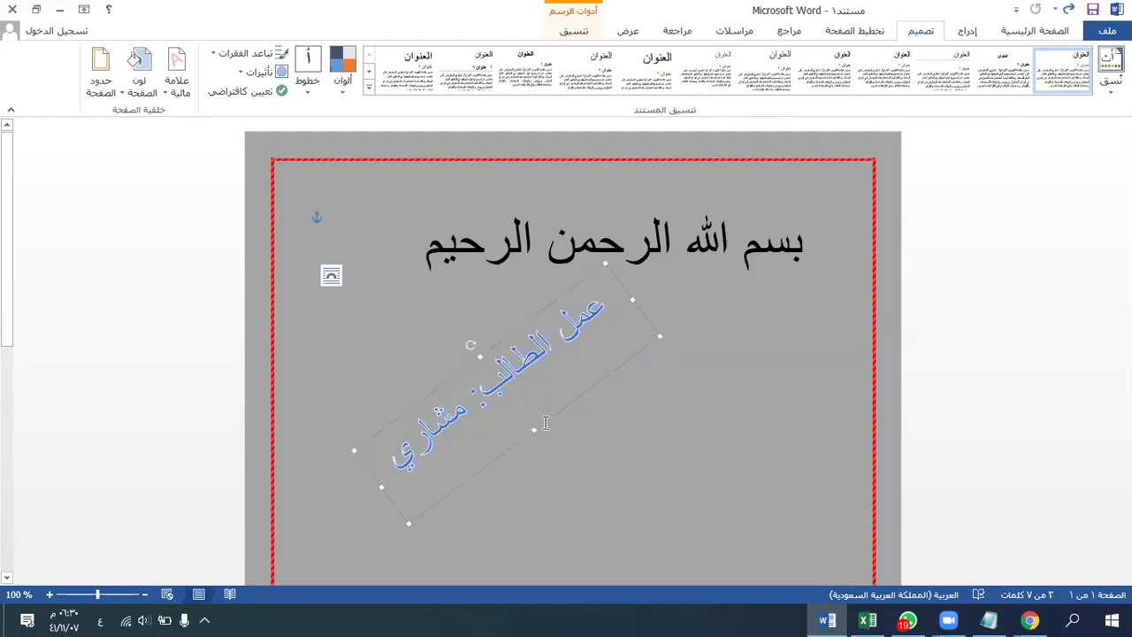
click(792, 452)
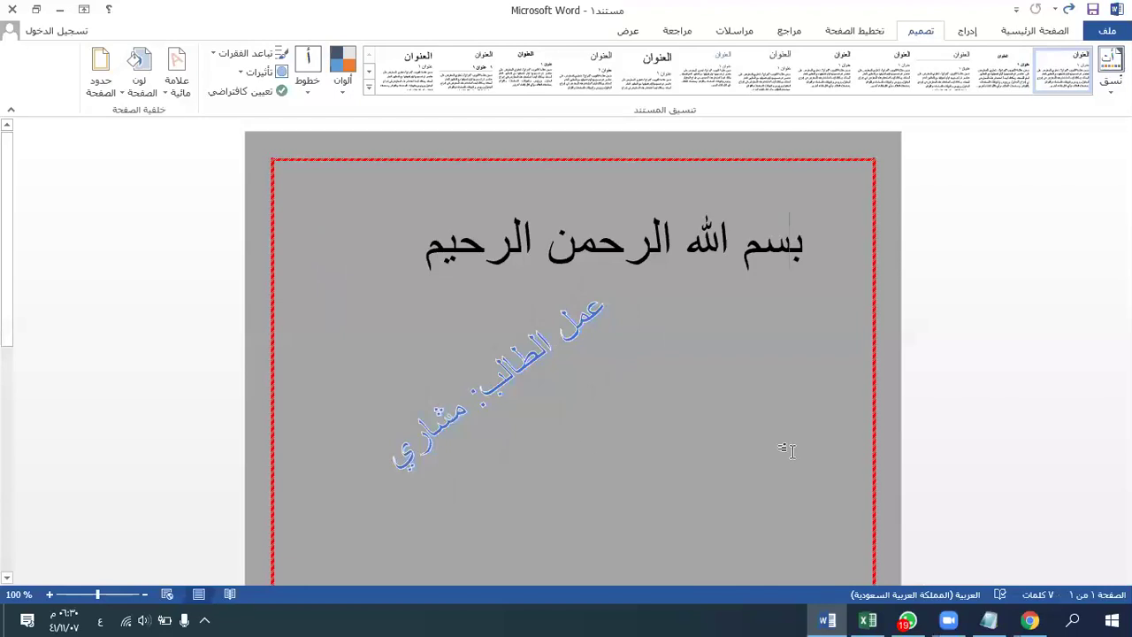
double_click(586, 33)
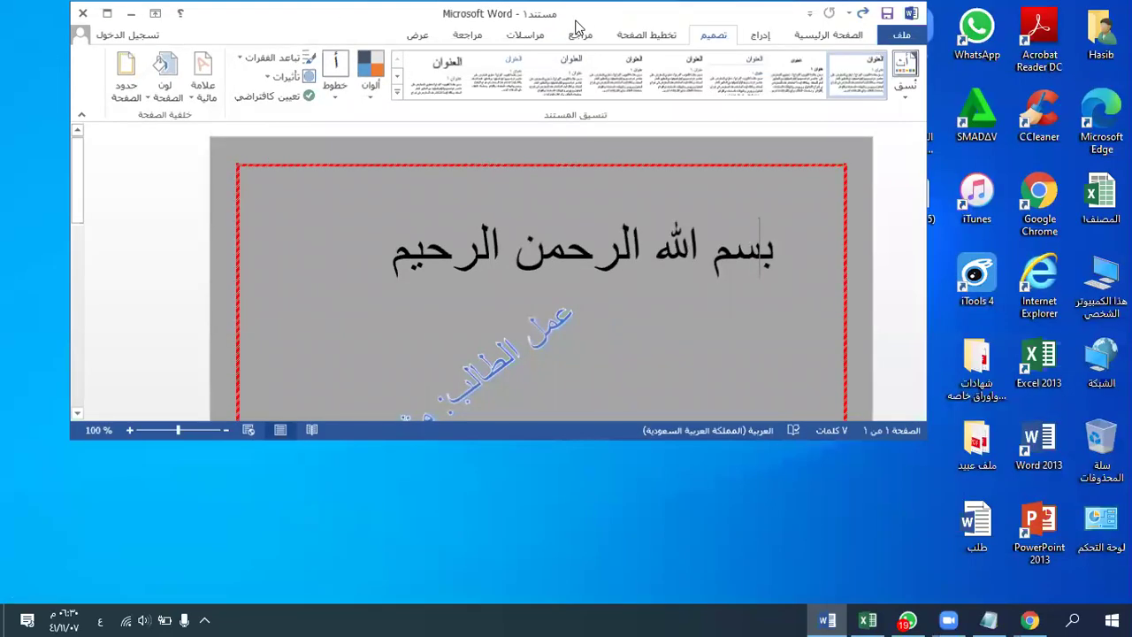
double_click(575, 24)
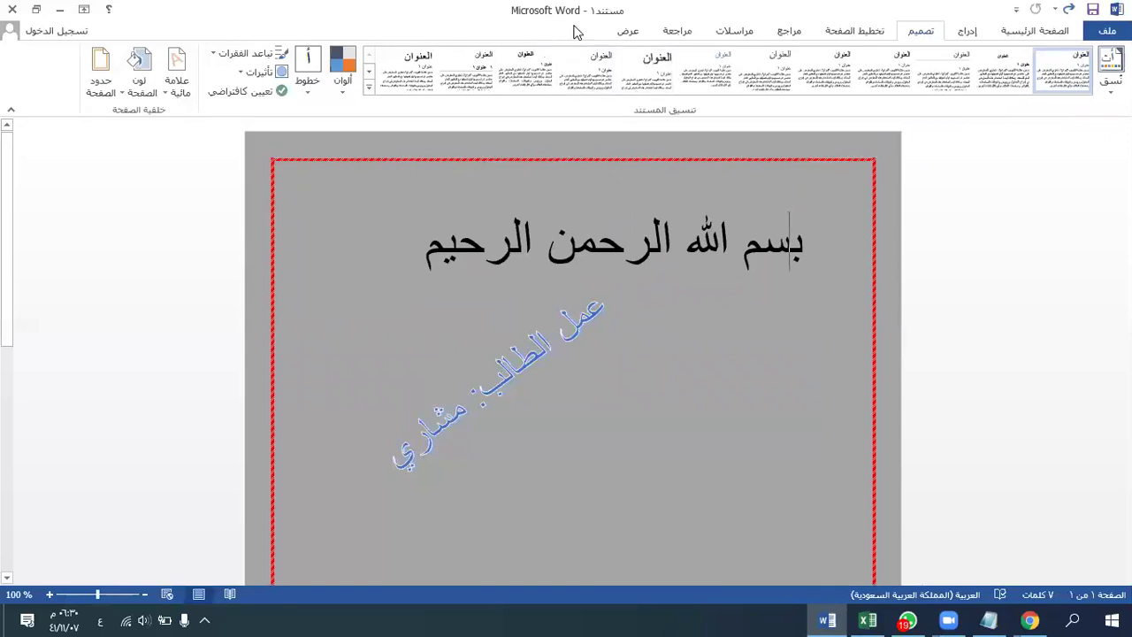
click(518, 352)
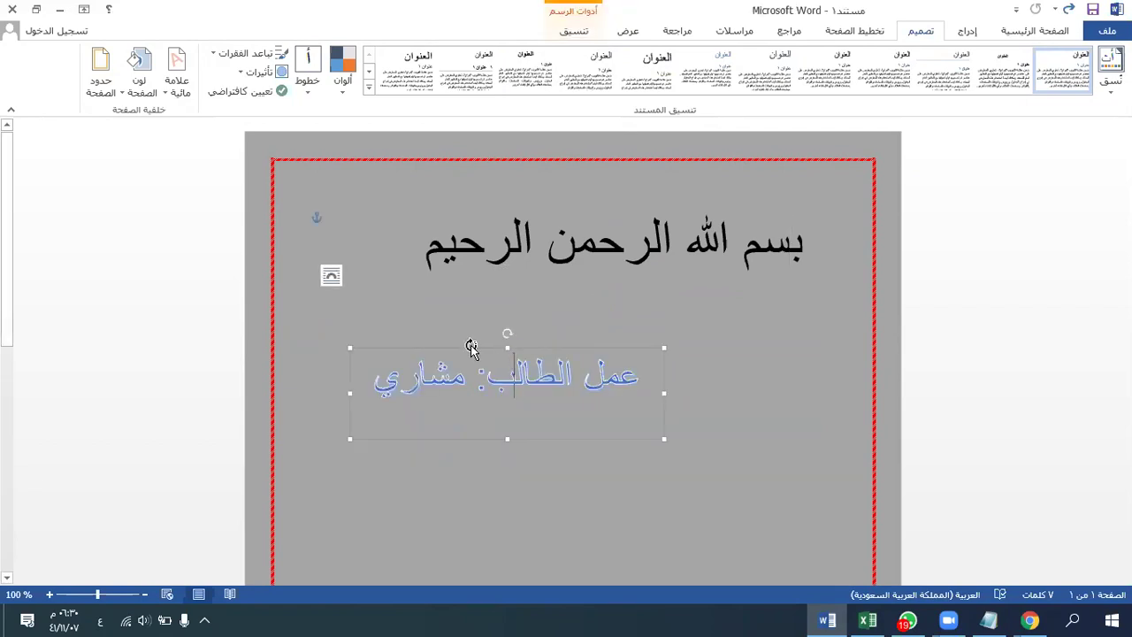
click(471, 346)
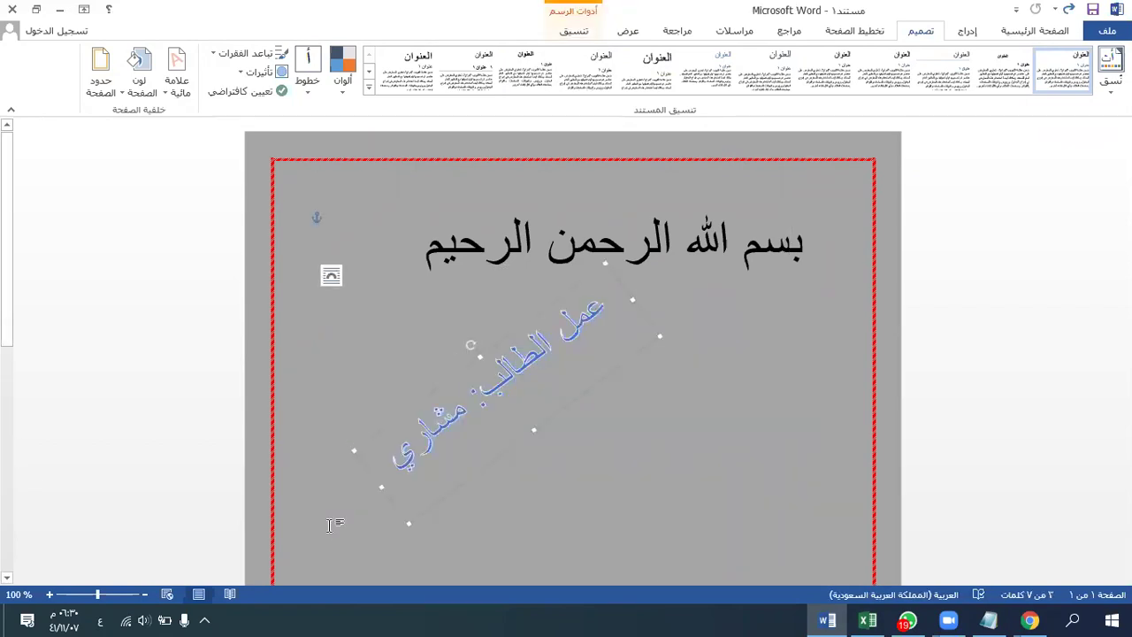
Set the font color of the word الرحيم in the first line to red
click(478, 244)
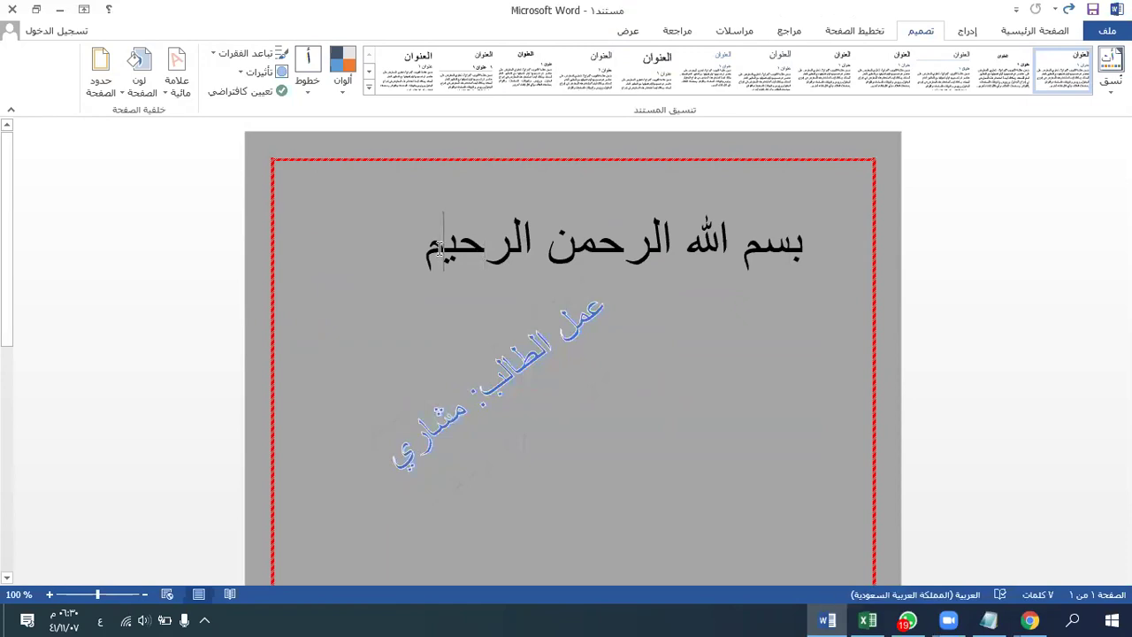
double_click(443, 241)
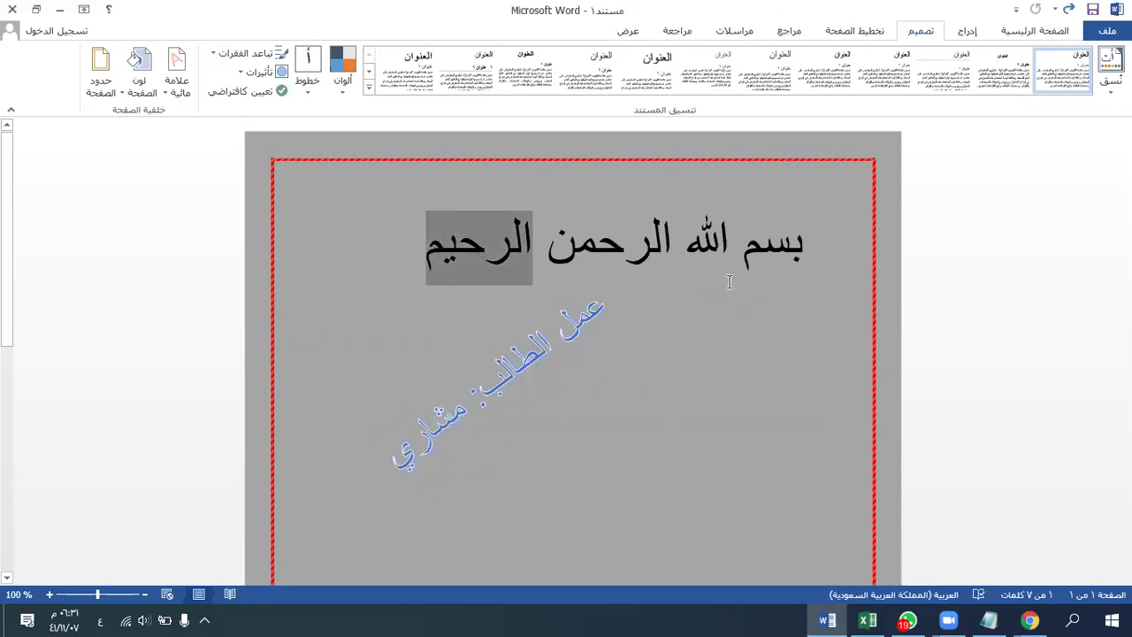
click(1019, 34)
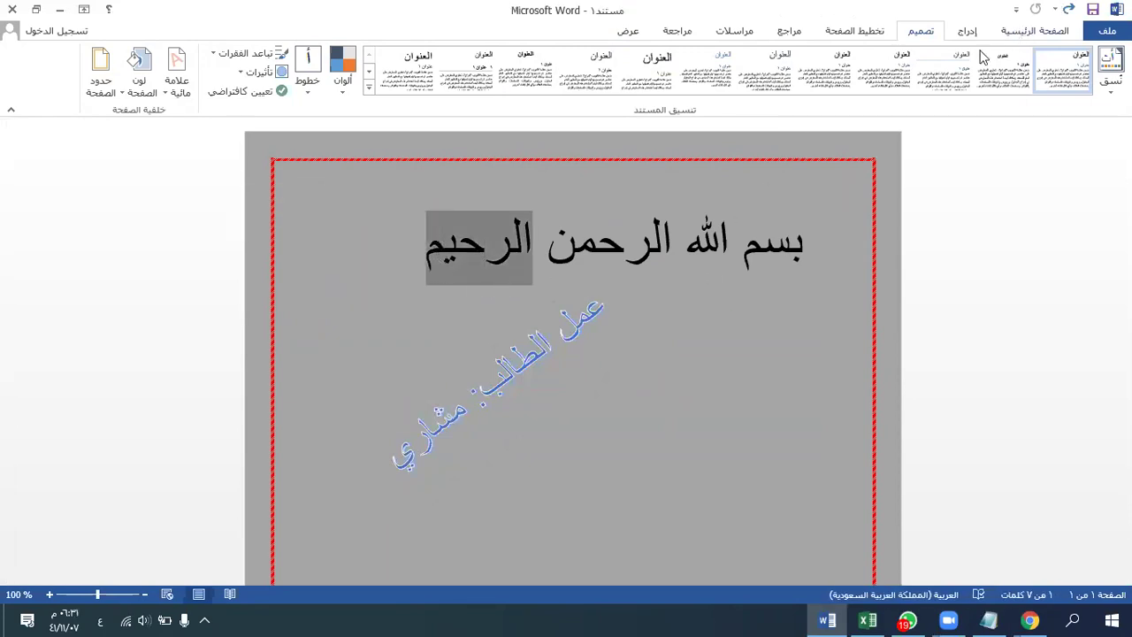
click(813, 85)
drag(813, 288, 754, 394)
click(669, 399)
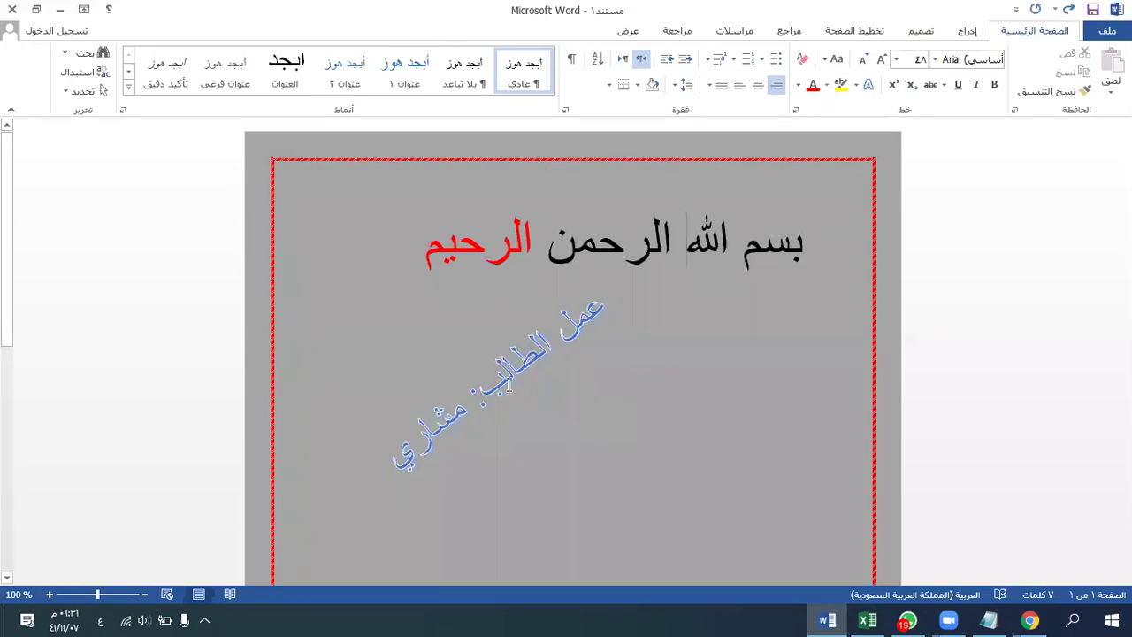
Select the tilted WordArt box and browse the shape styles available for it, leaving the gallery without applying one
click(480, 375)
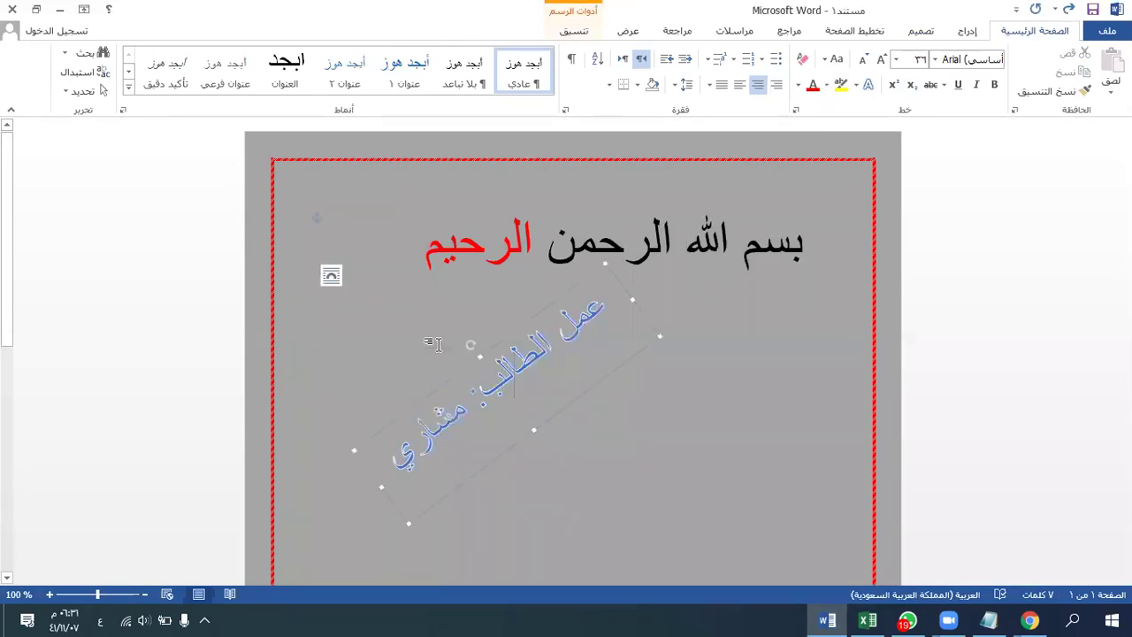
click(437, 349)
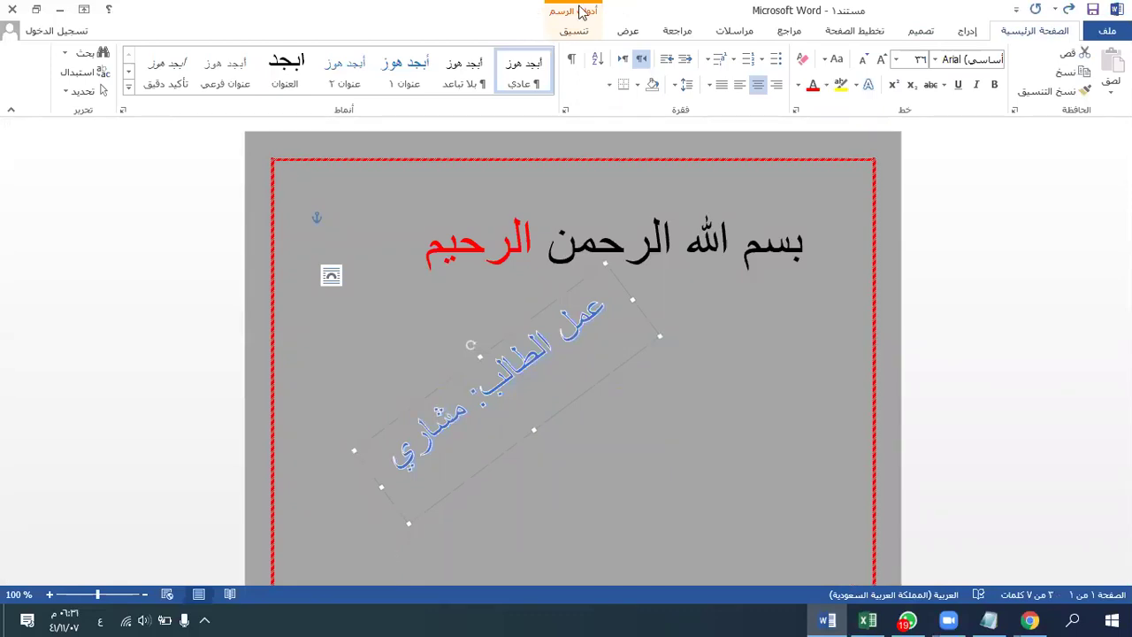
click(575, 32)
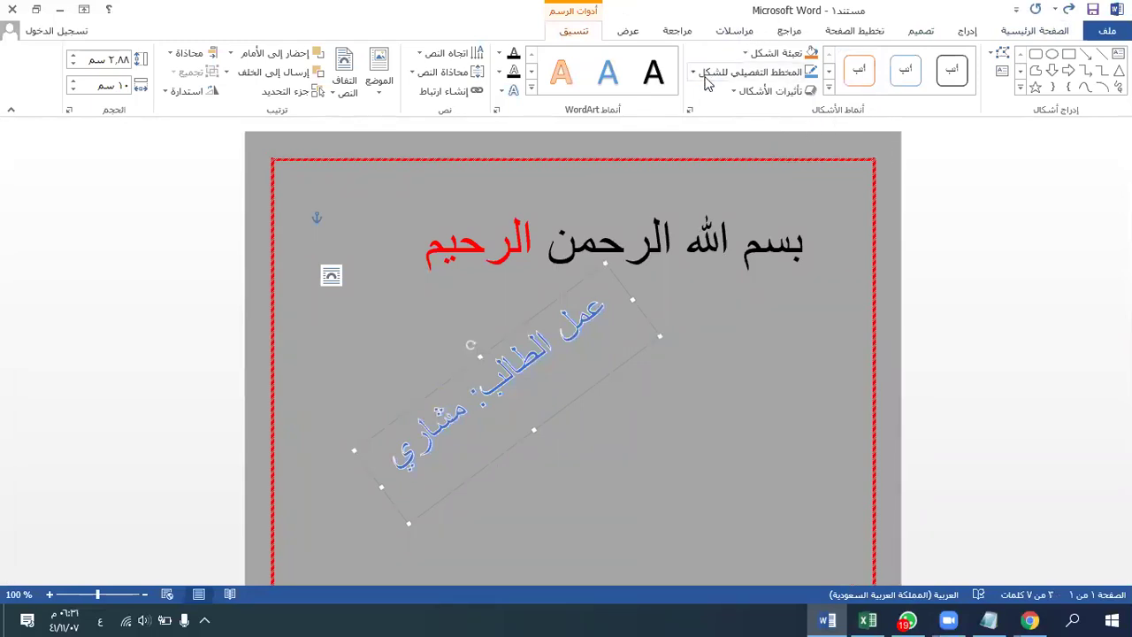
click(830, 87)
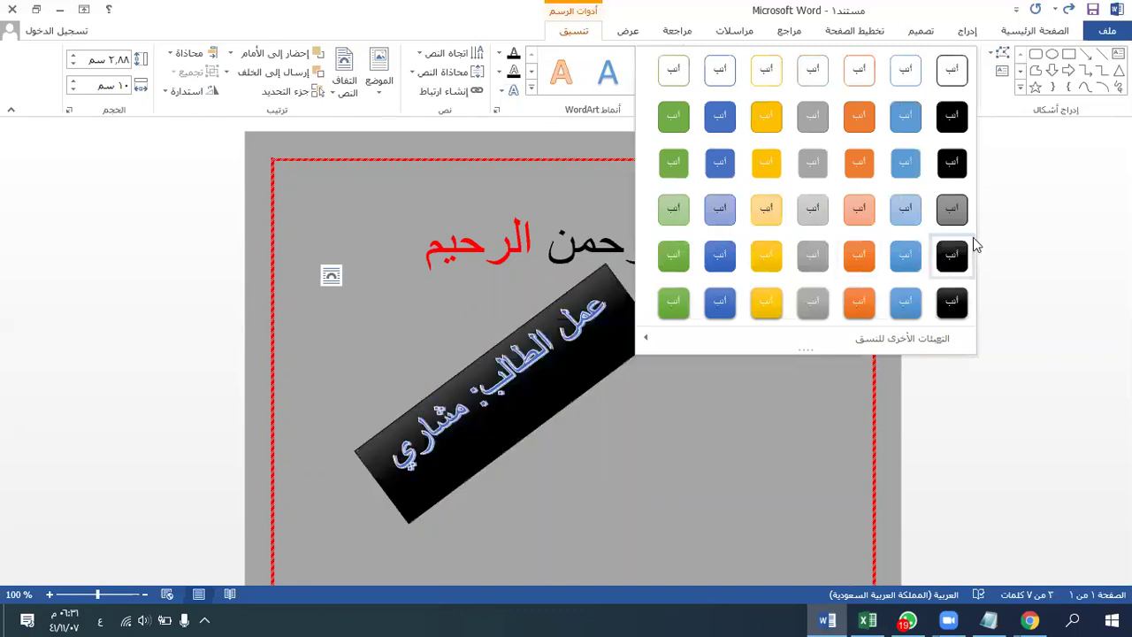
click(1010, 222)
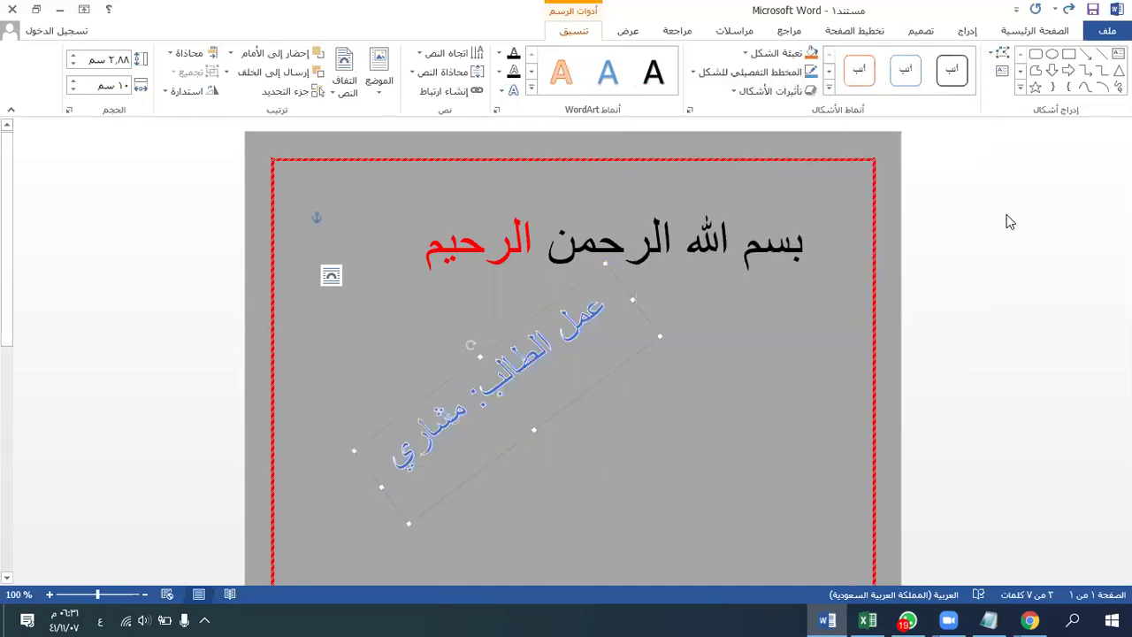
Fill the tilted WordArt box with dark blue, give it a red outline and deselect it
click(794, 55)
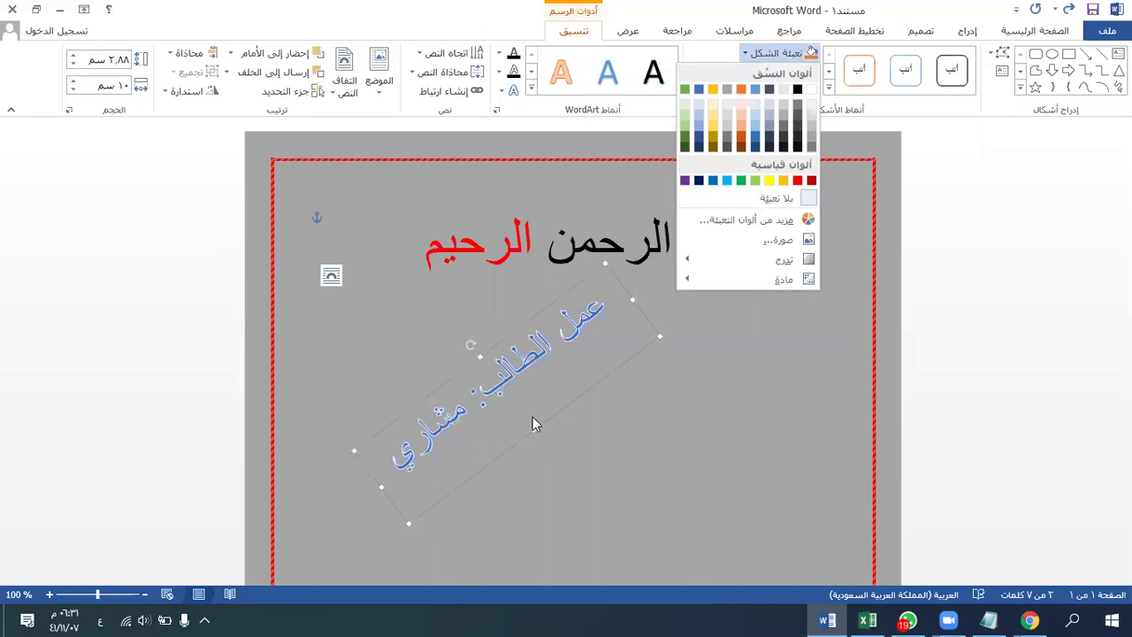
click(758, 141)
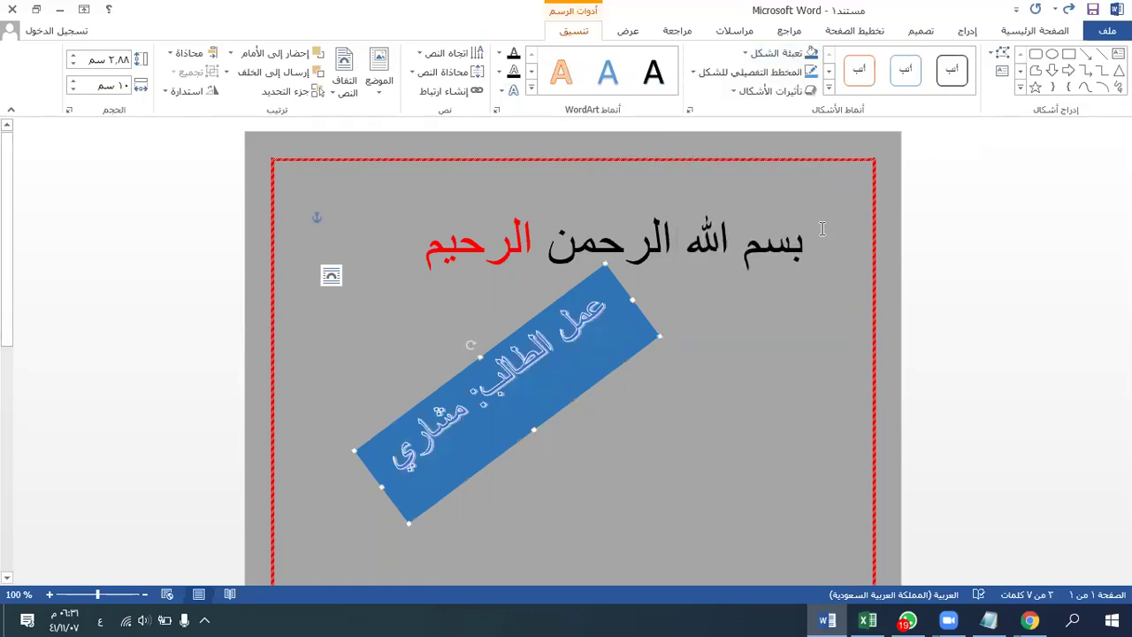
click(705, 78)
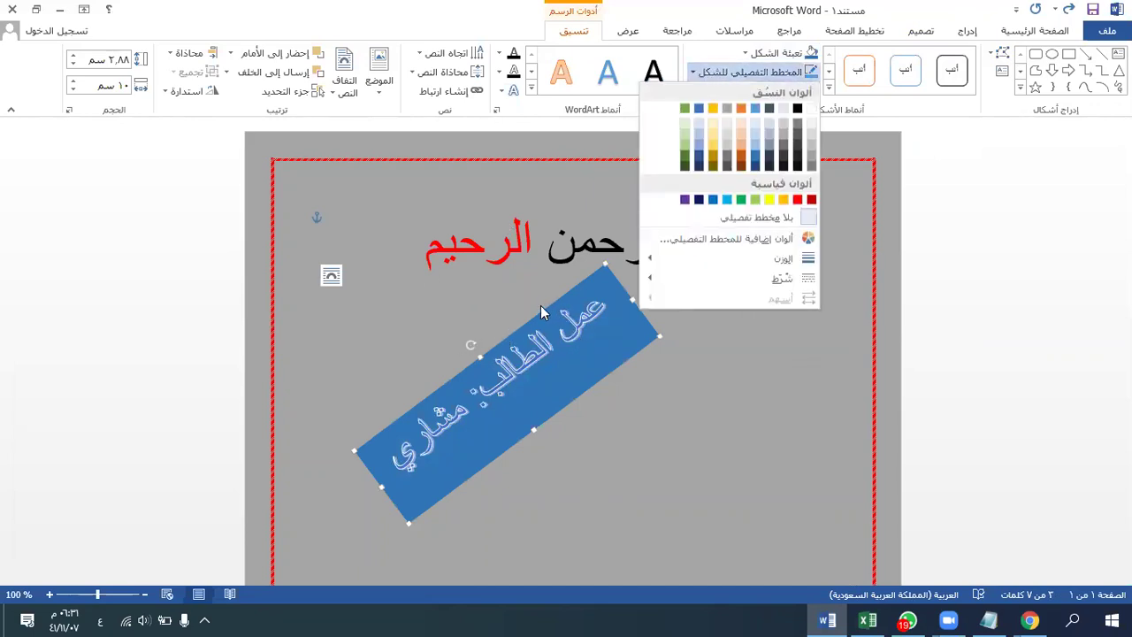
click(799, 200)
click(658, 396)
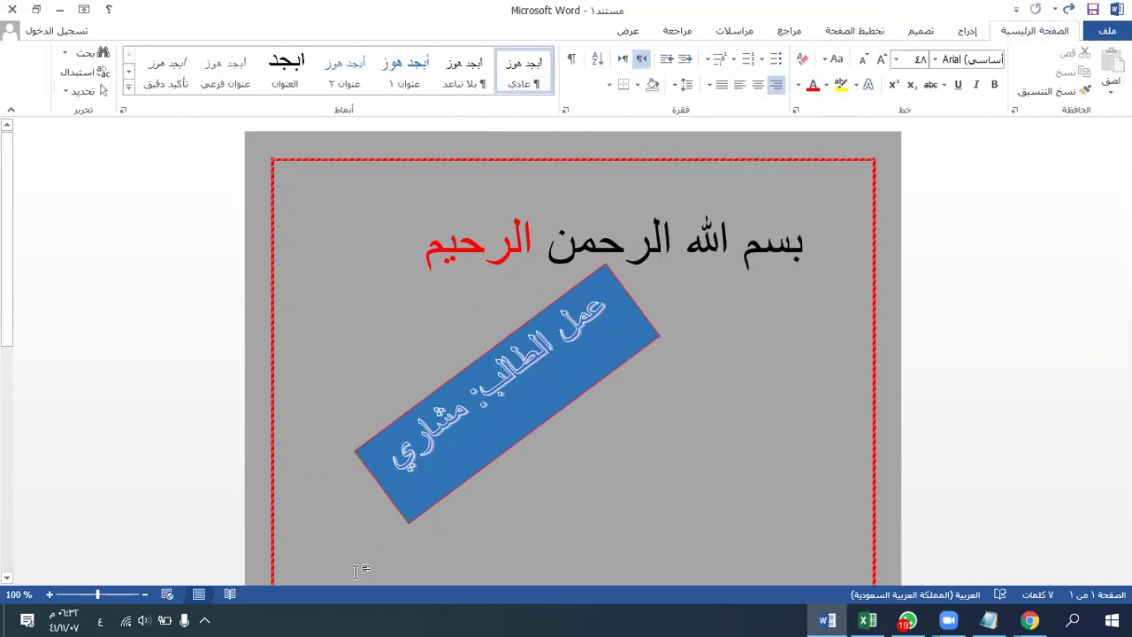
Resize the blue WordArt box to about 1.75 cm high so it fits its text, and rotate it to horizontal
click(528, 434)
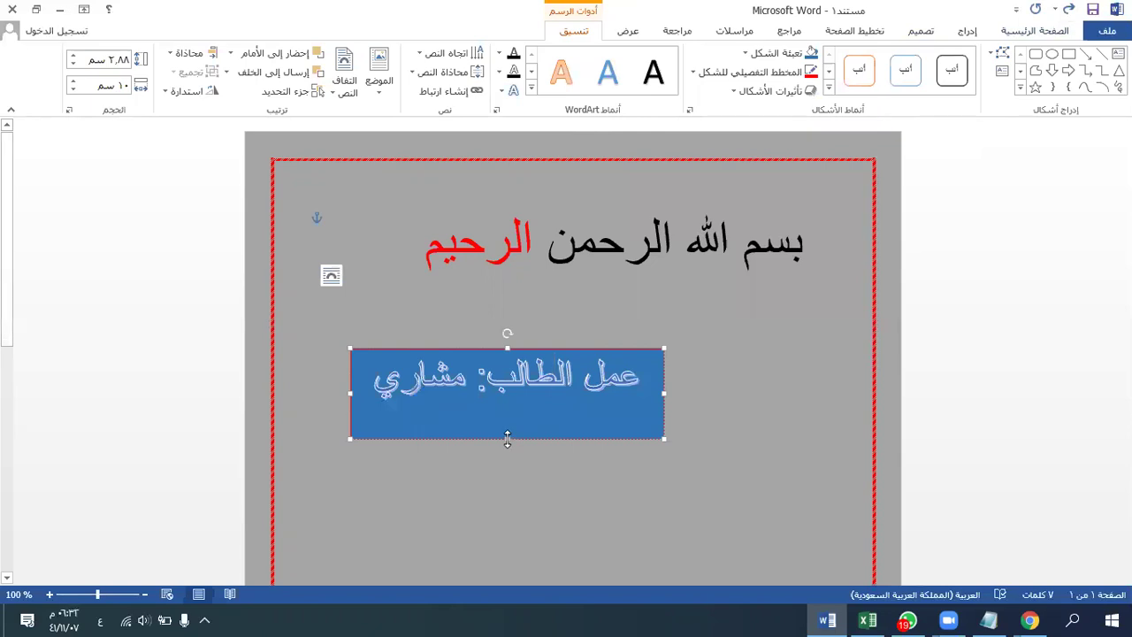
drag(508, 437, 578, 434)
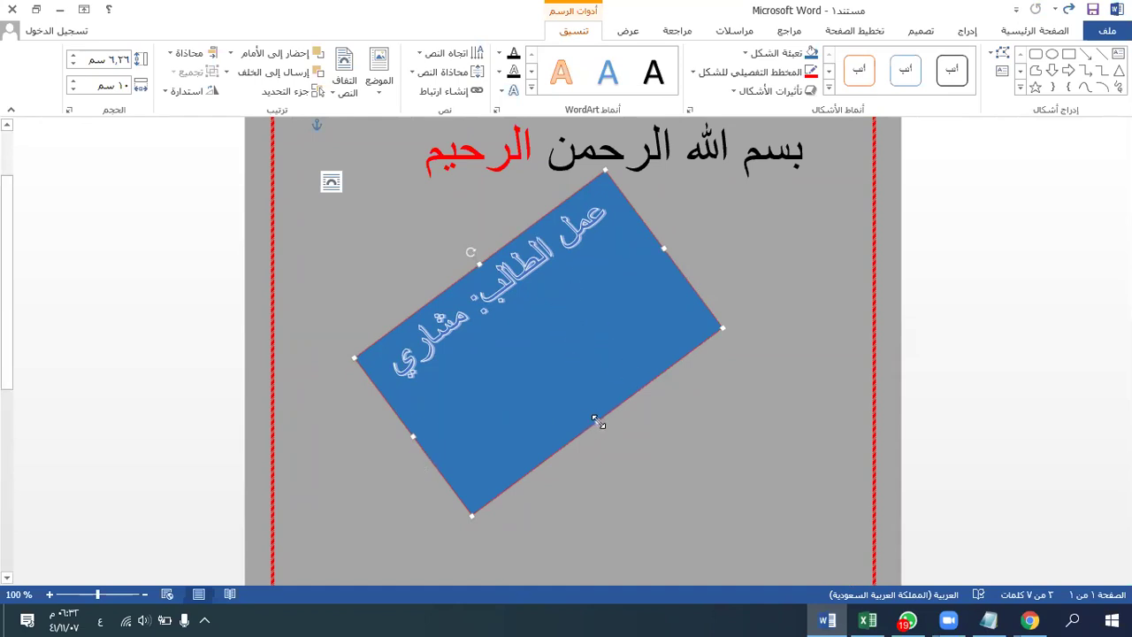
drag(597, 419, 547, 355)
drag(519, 319, 483, 281)
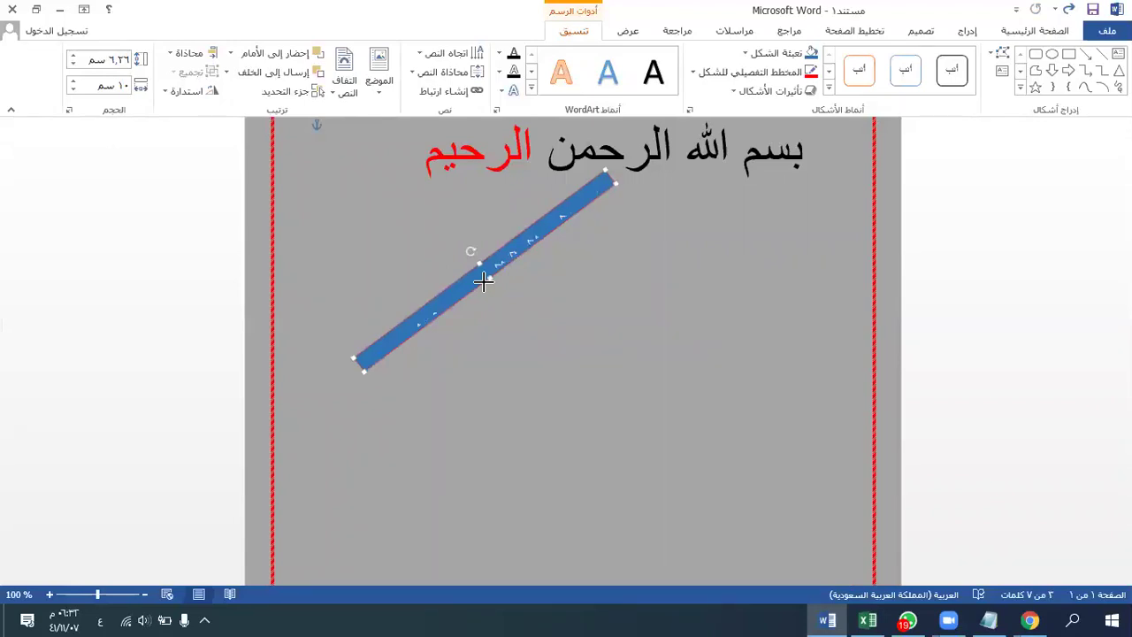
drag(483, 281, 498, 310)
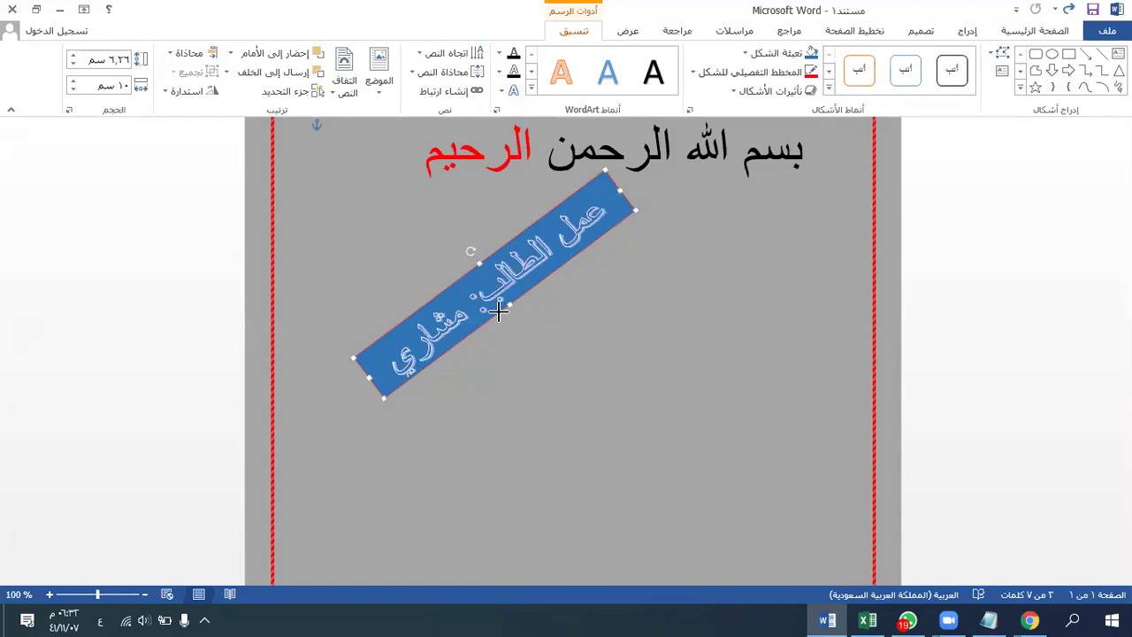
drag(498, 311, 481, 329)
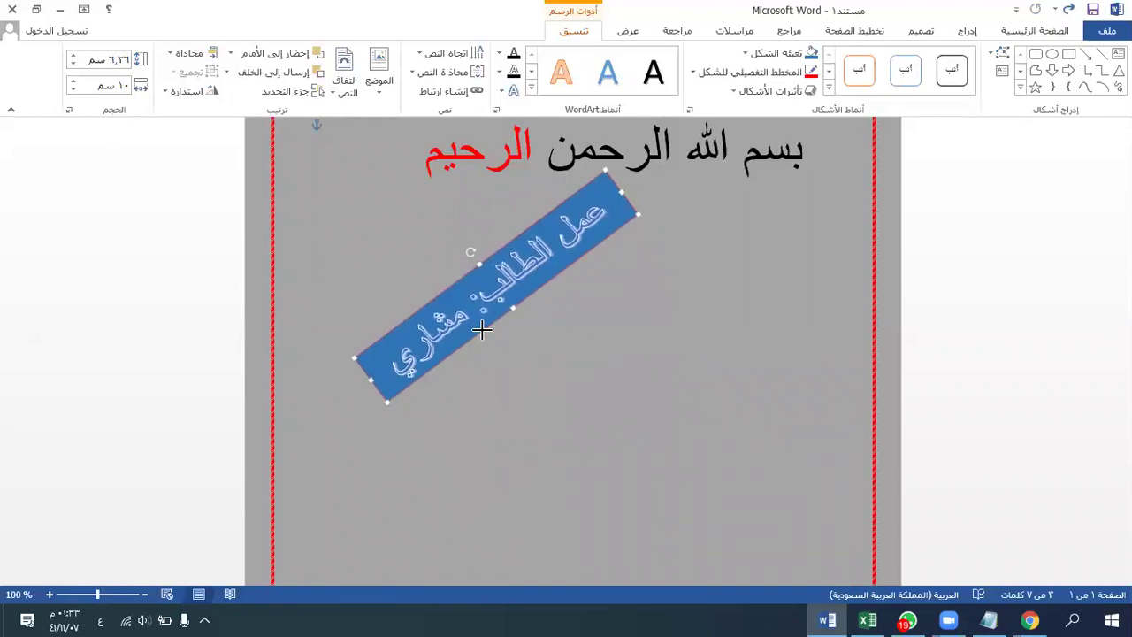
click(570, 409)
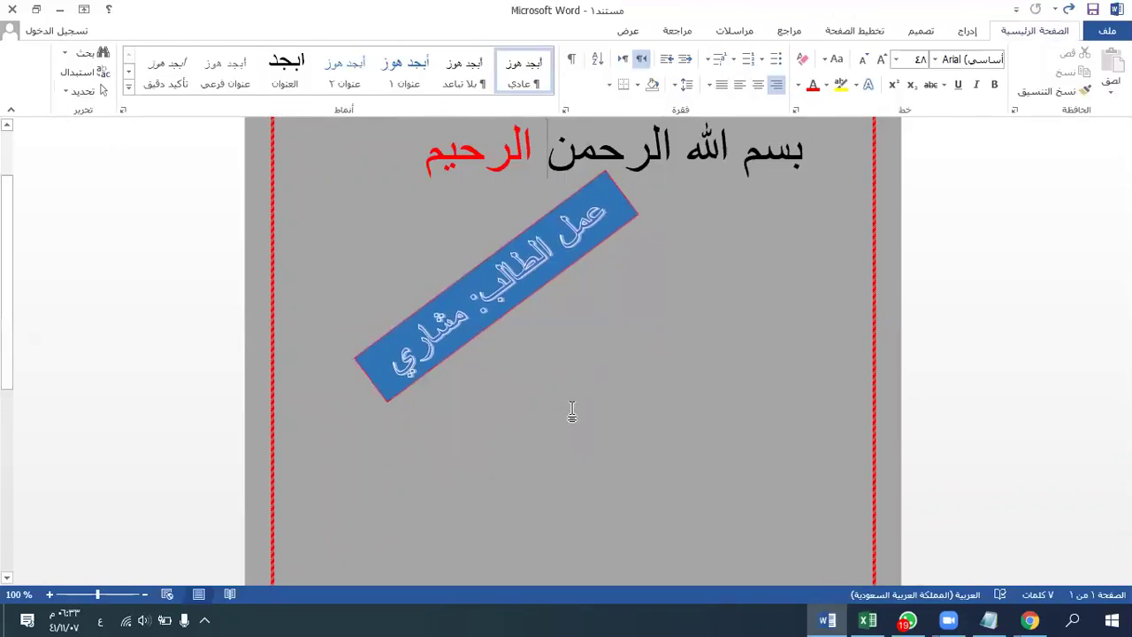
click(526, 298)
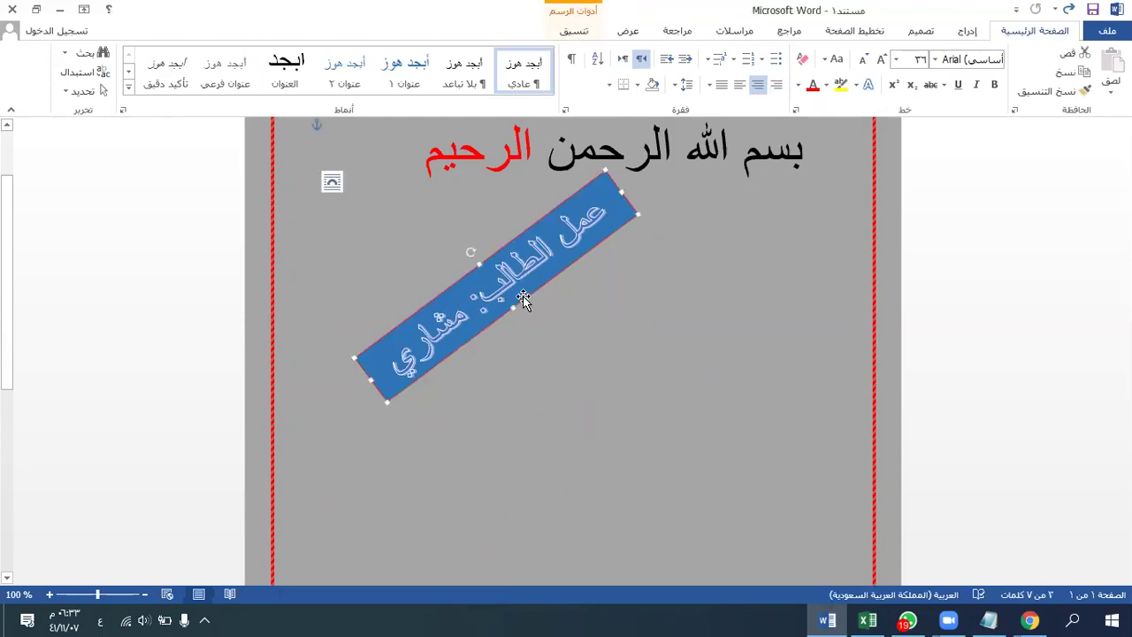
drag(468, 249, 501, 226)
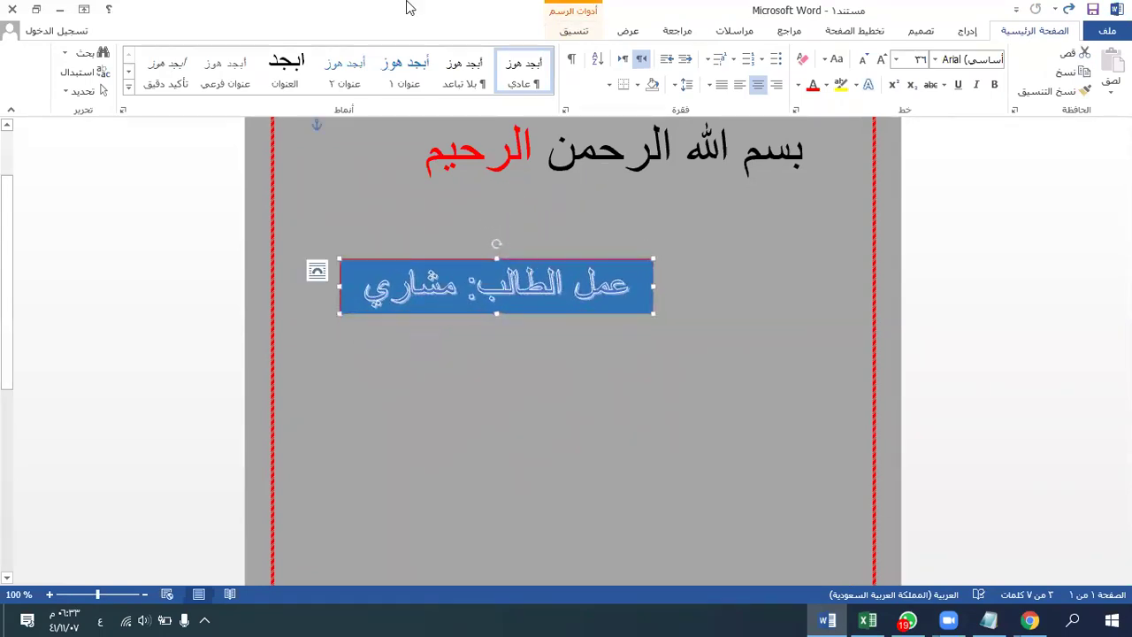
Preview the preset shape effects on the horizontal WordArt box, leaving the gallery without applying one
click(573, 34)
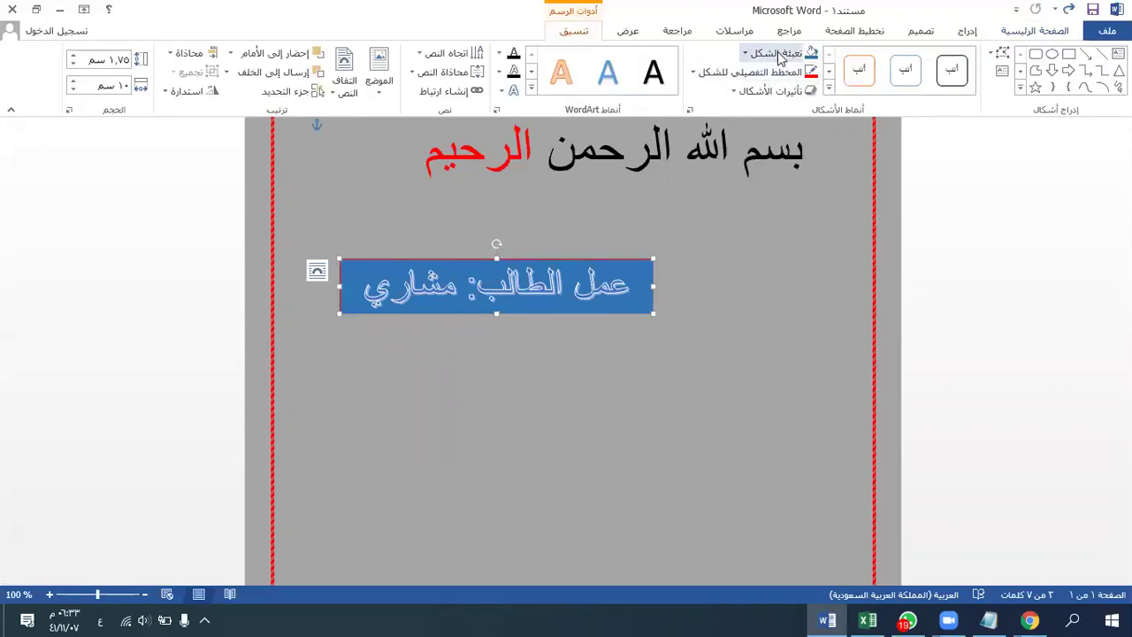
click(736, 91)
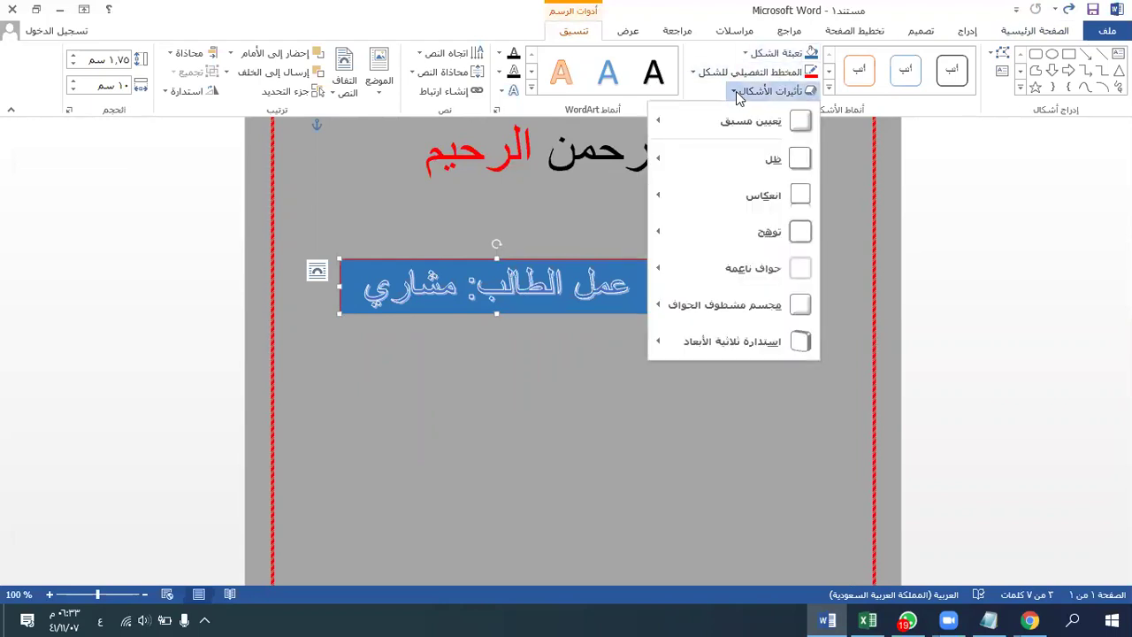
mouse_move(708, 139)
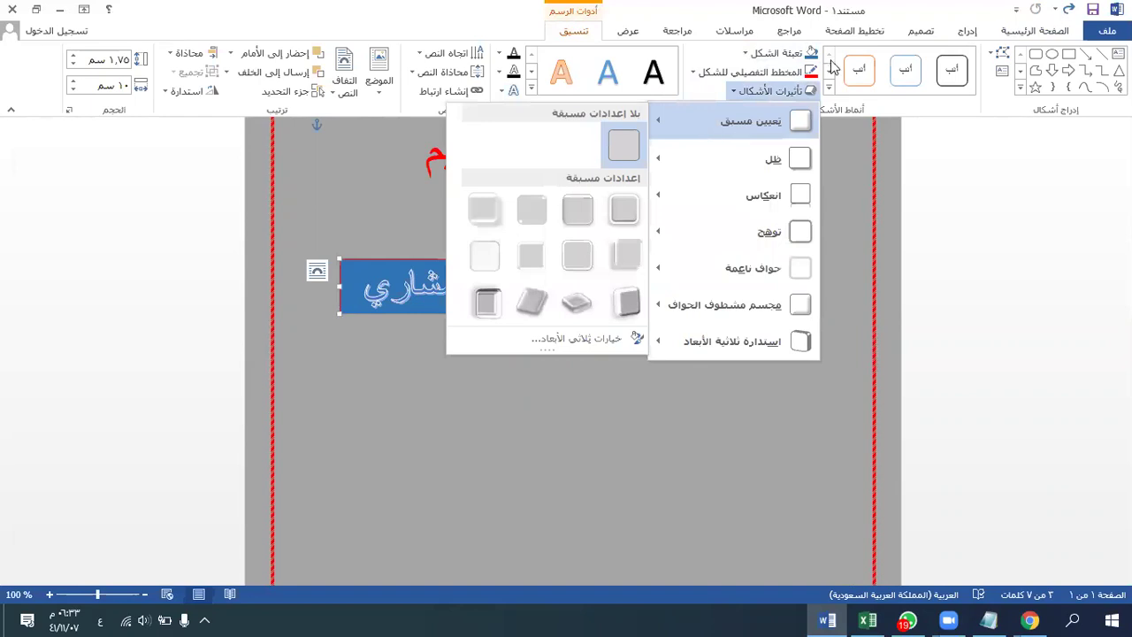
click(852, 184)
click(765, 91)
mouse_move(748, 131)
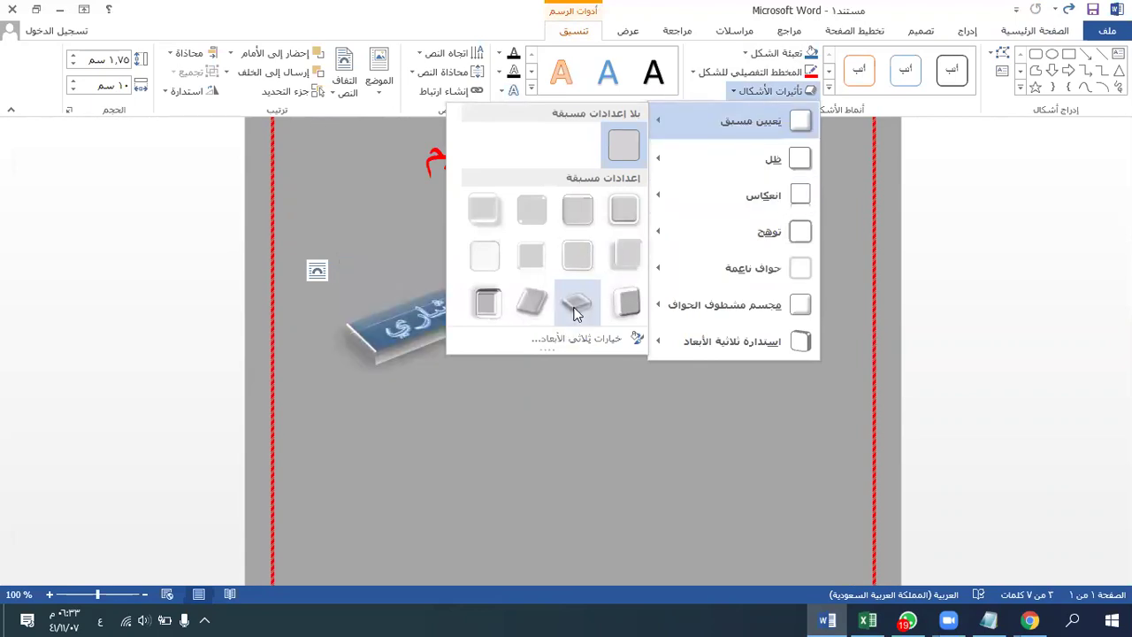
click(391, 312)
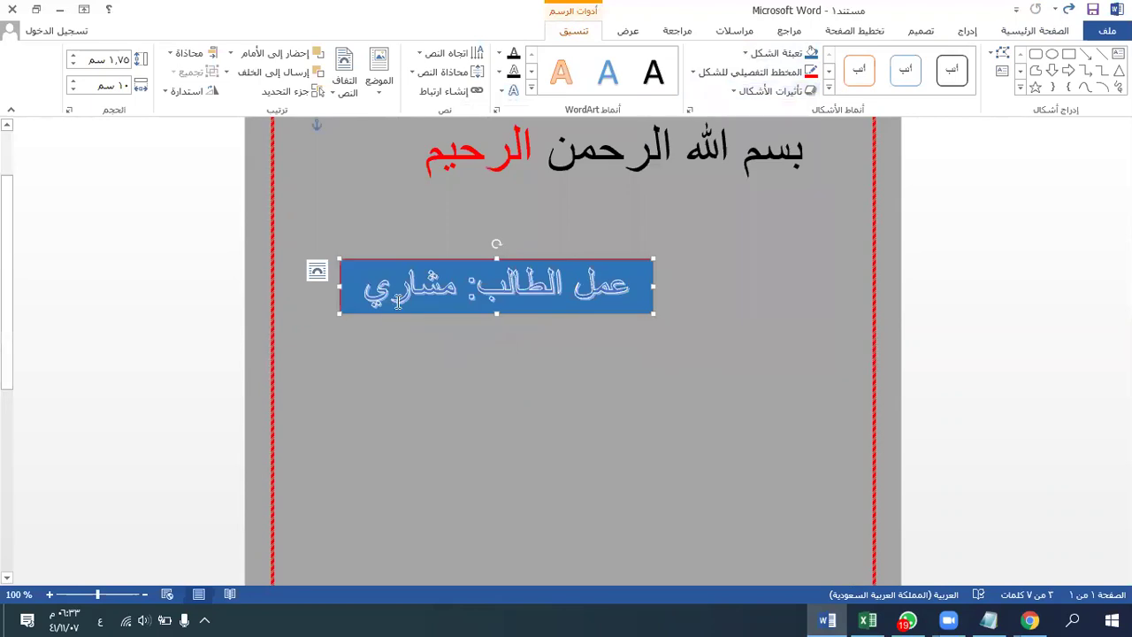
Move the WordArt box farther down the page and apply the perspective shadow that falls directly below it
drag(404, 258, 414, 475)
click(768, 91)
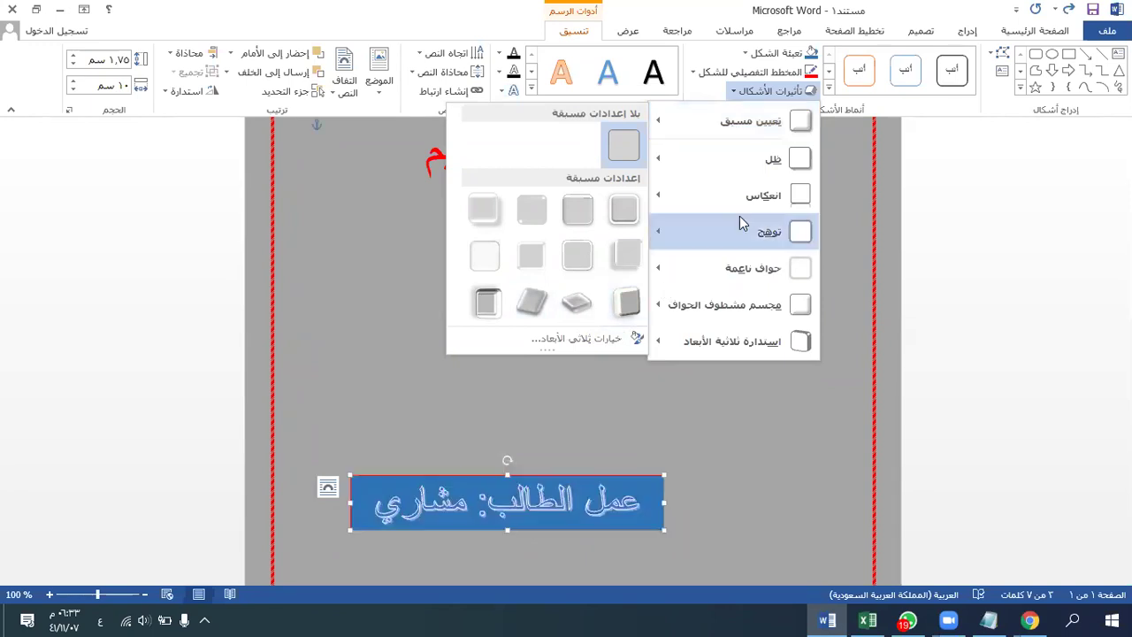
mouse_move(741, 158)
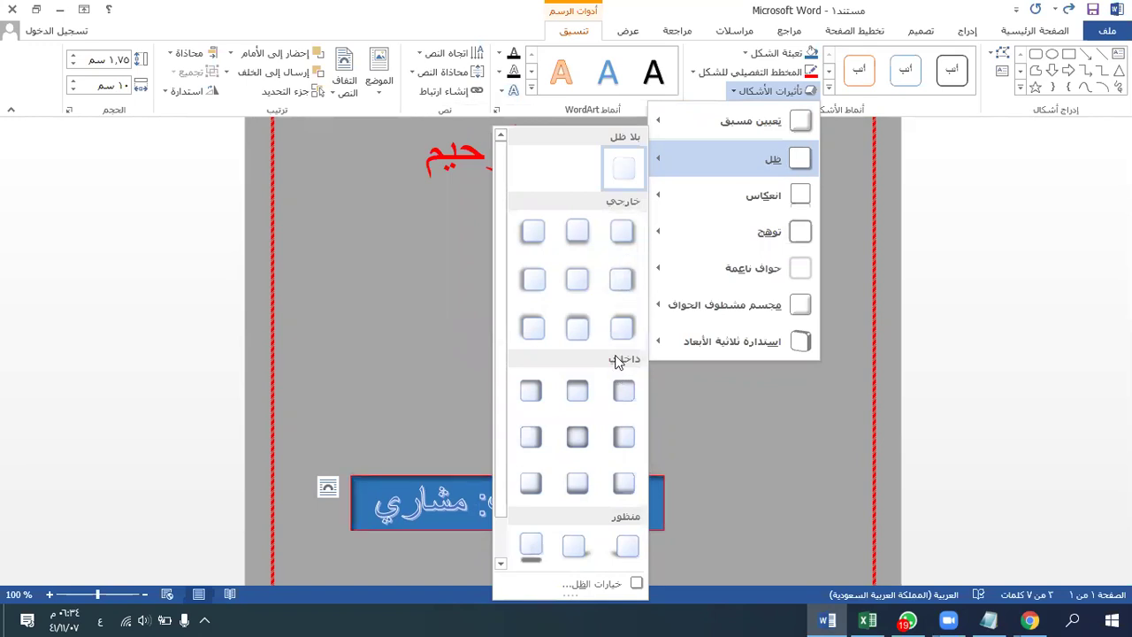
scroll(617, 362, down, 1)
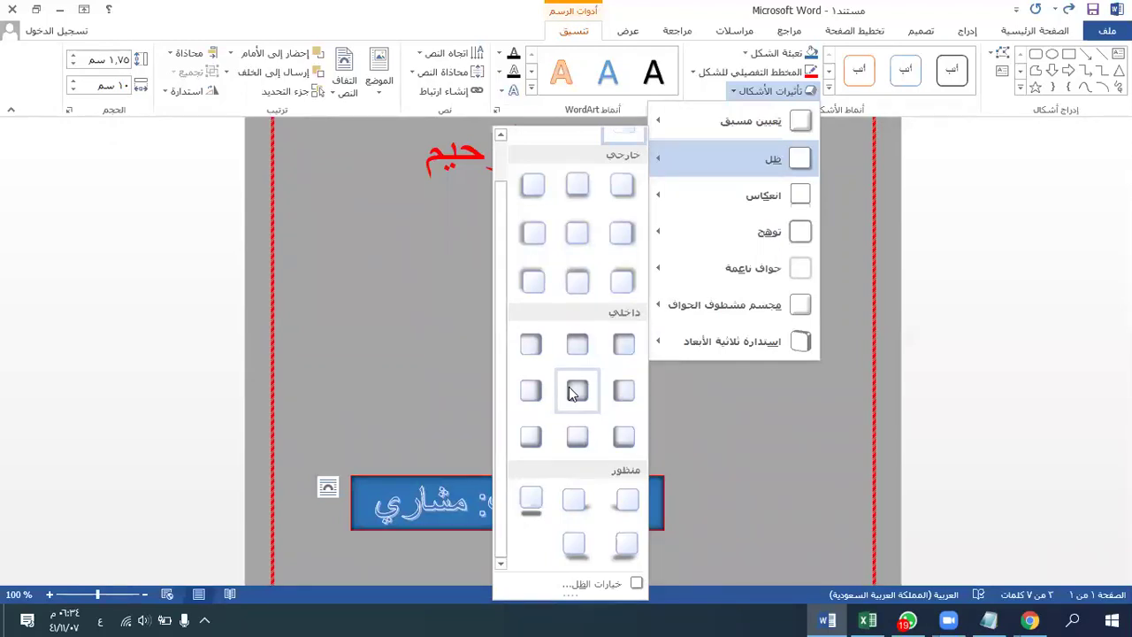
click(536, 501)
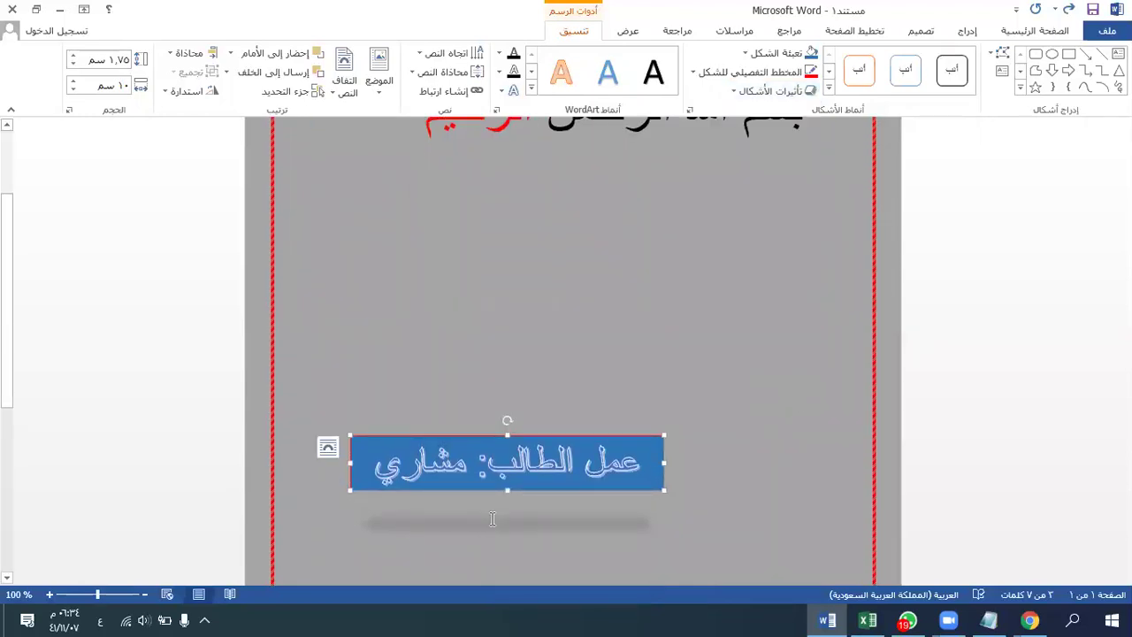
Preview the reflection variations on the WordArt box and open the detailed reflection options
click(797, 95)
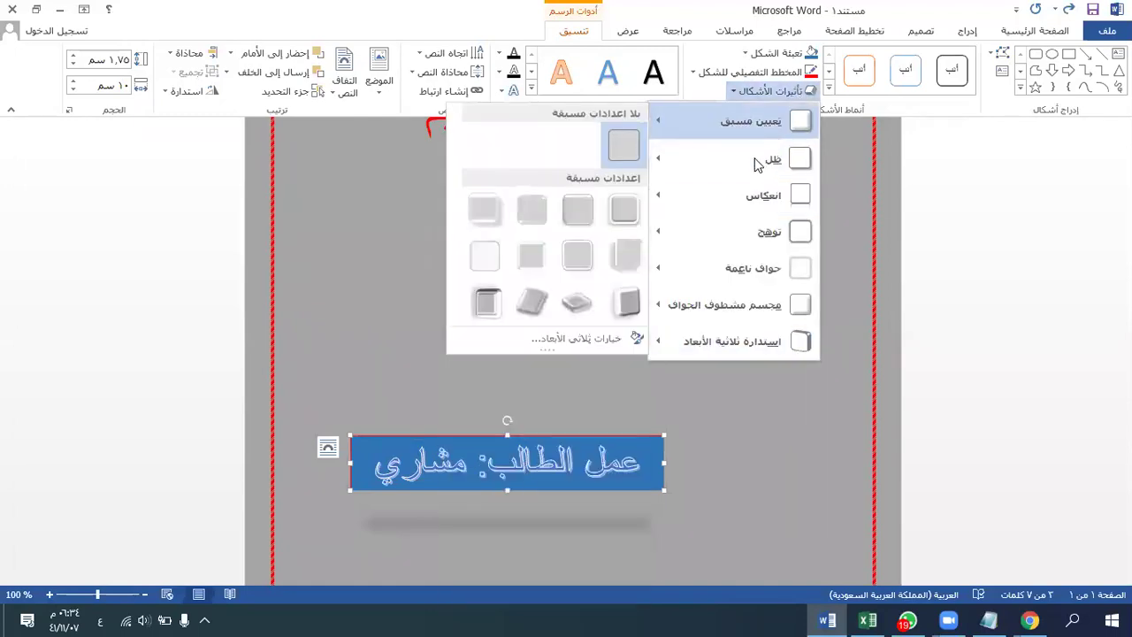
mouse_move(692, 209)
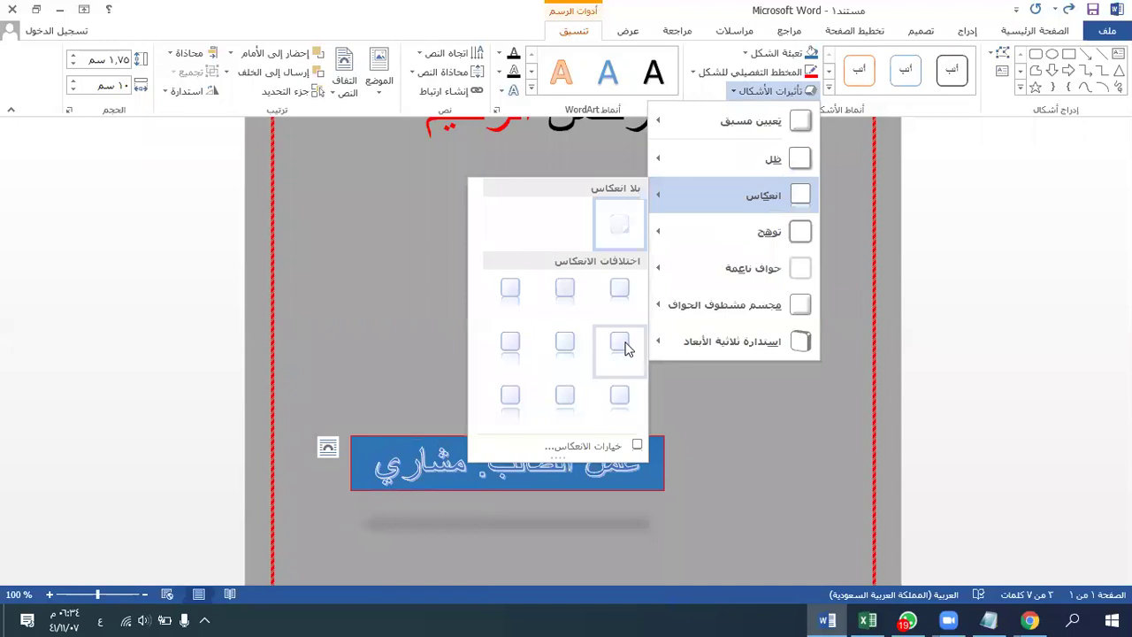
click(788, 99)
click(788, 99)
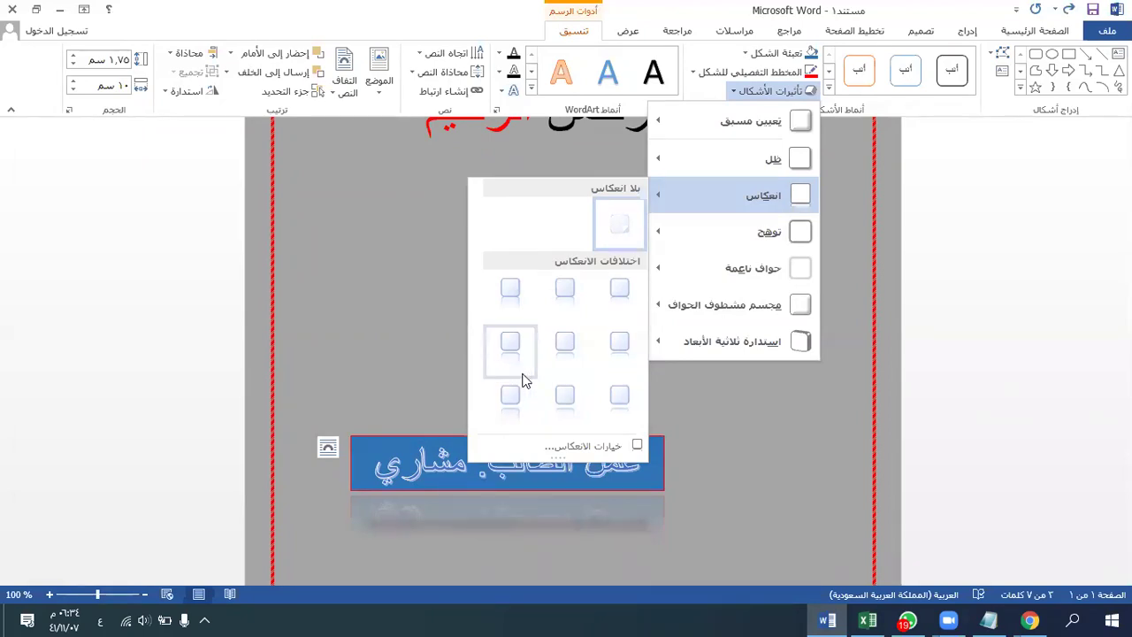
click(871, 366)
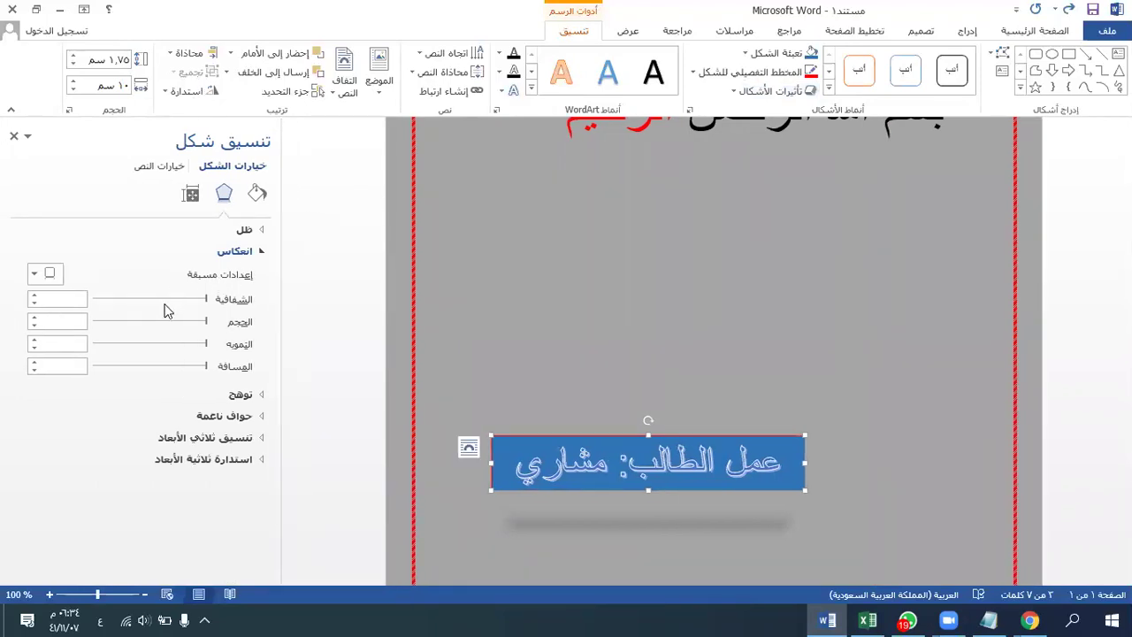
Try a manual reflection with 55% transparency, 45% size, 4 pt blur and 24 pt distance
drag(183, 327, 181, 327)
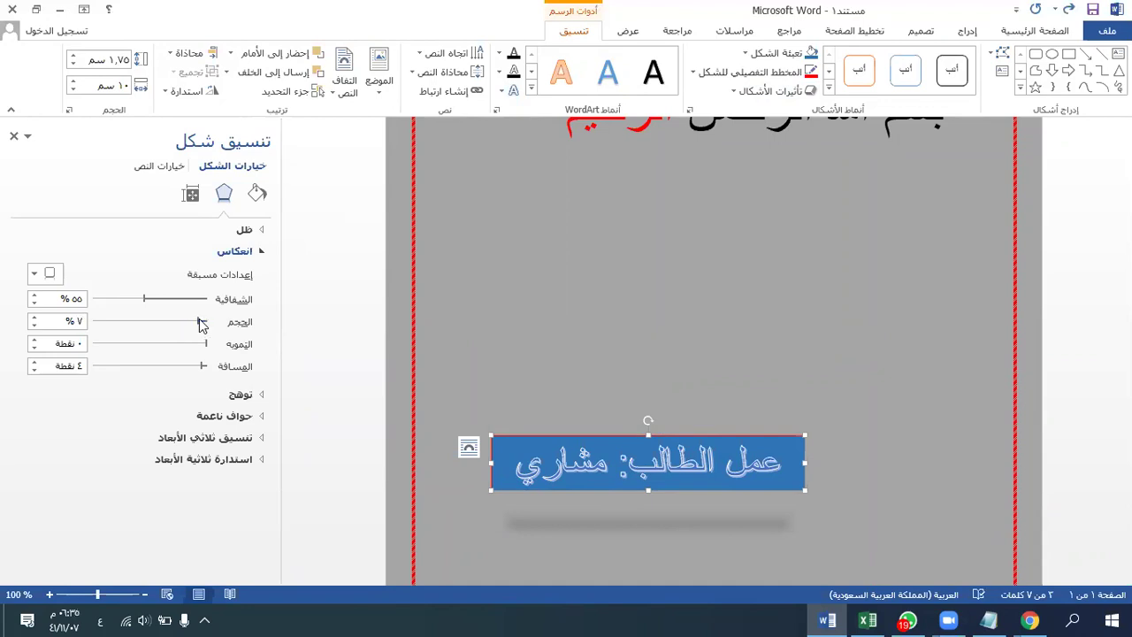
drag(198, 324, 155, 324)
drag(204, 366, 178, 373)
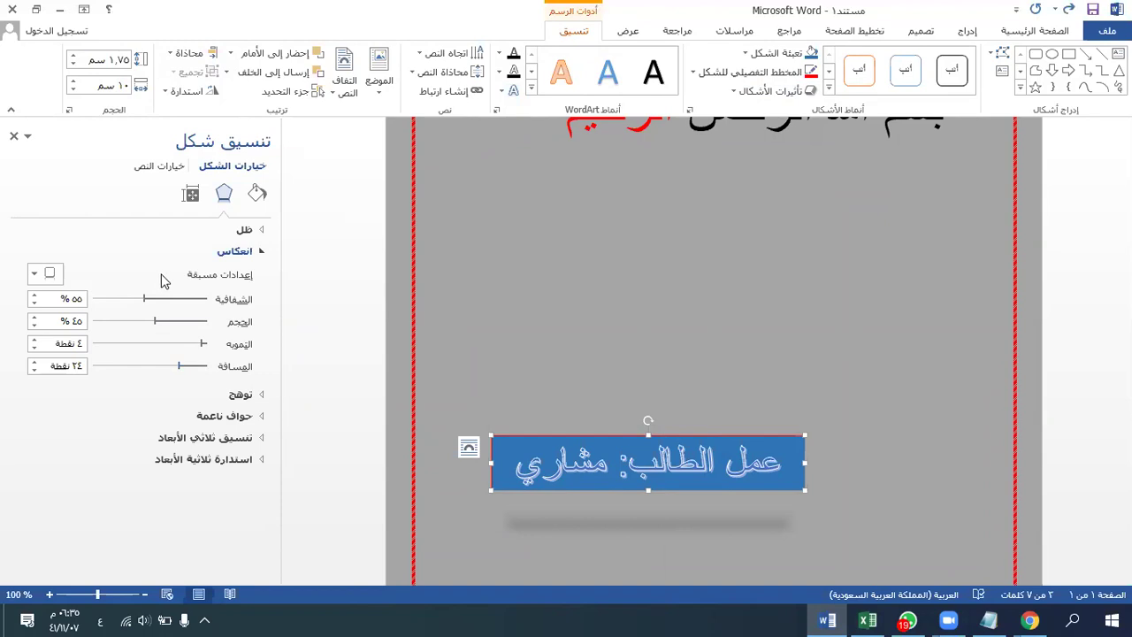
click(257, 198)
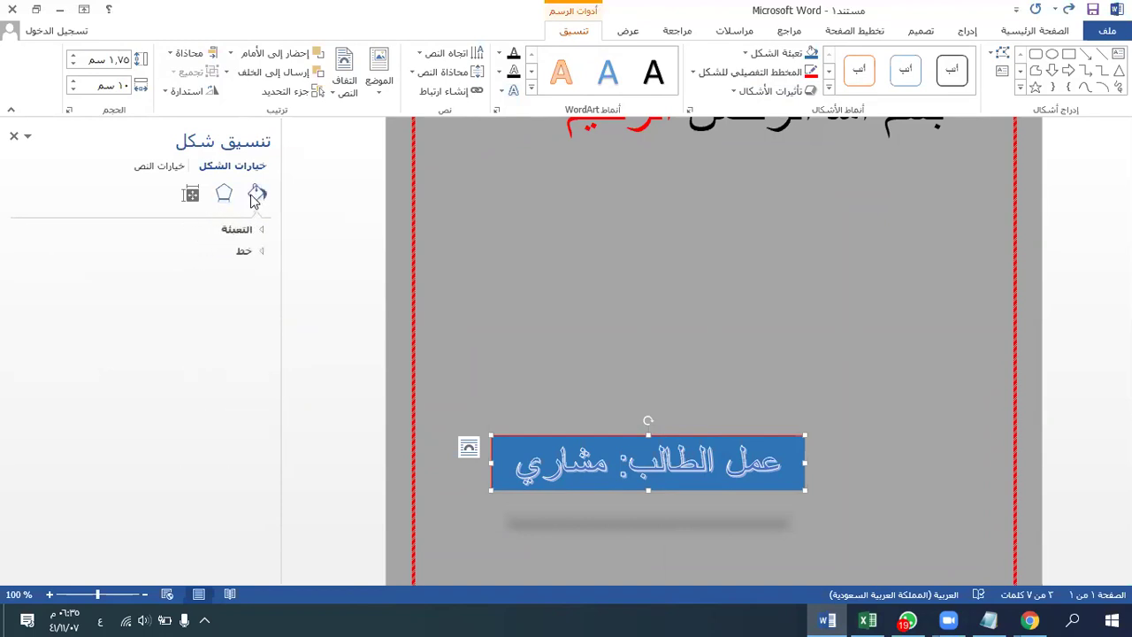
click(219, 200)
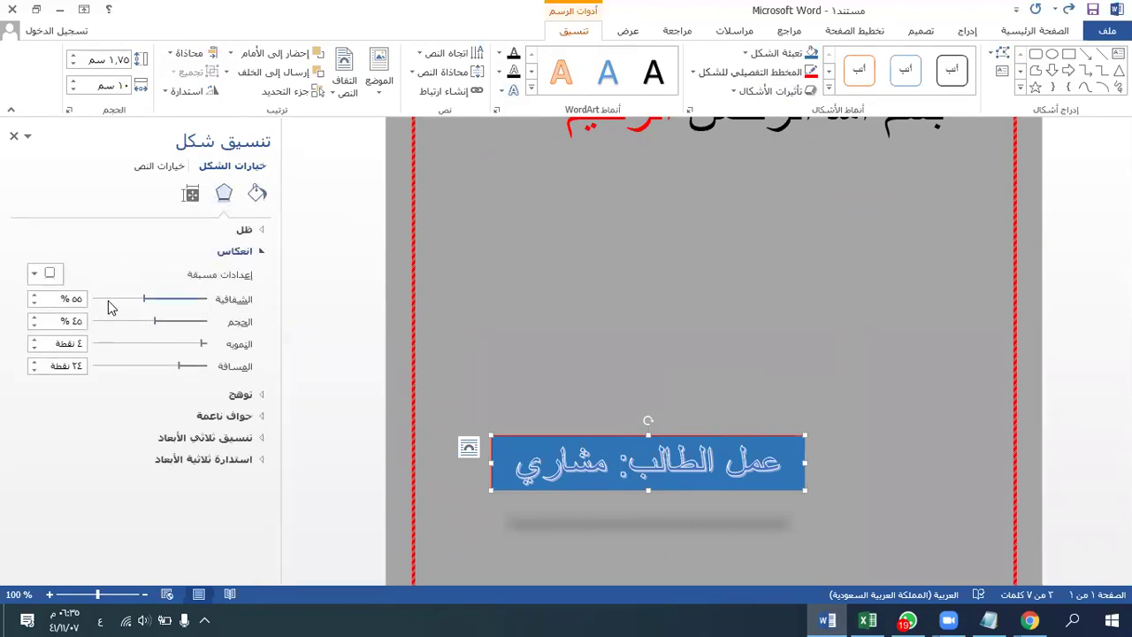
Apply the full reflection preset with 8 pt offset, set its transparency to 44% and distance to 58 pt, and close the formatting pane
click(45, 275)
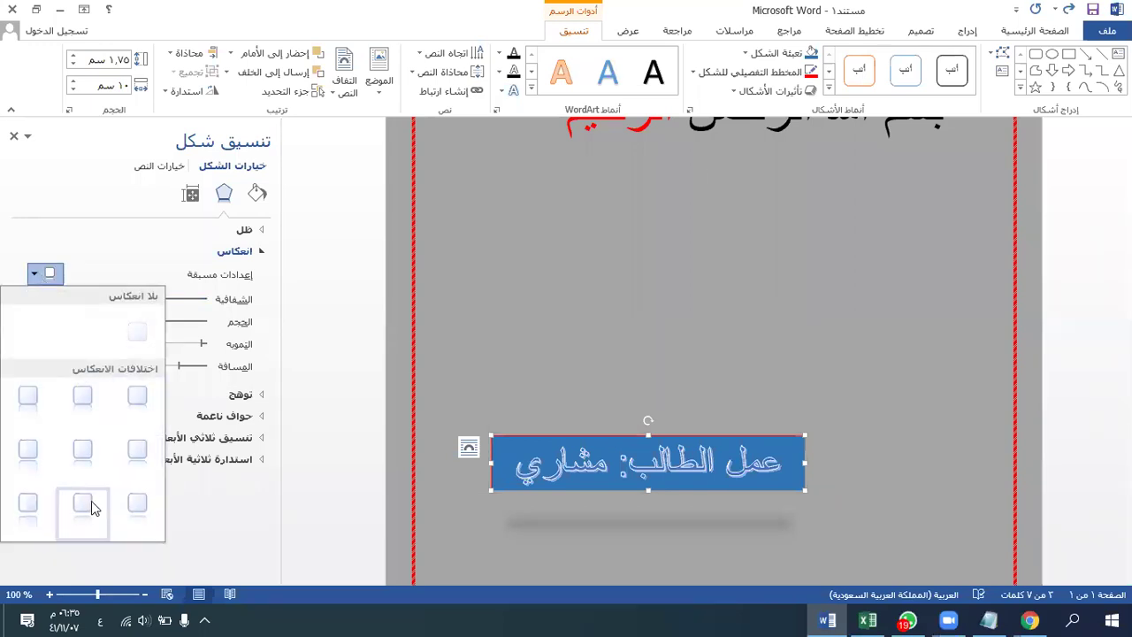
click(40, 505)
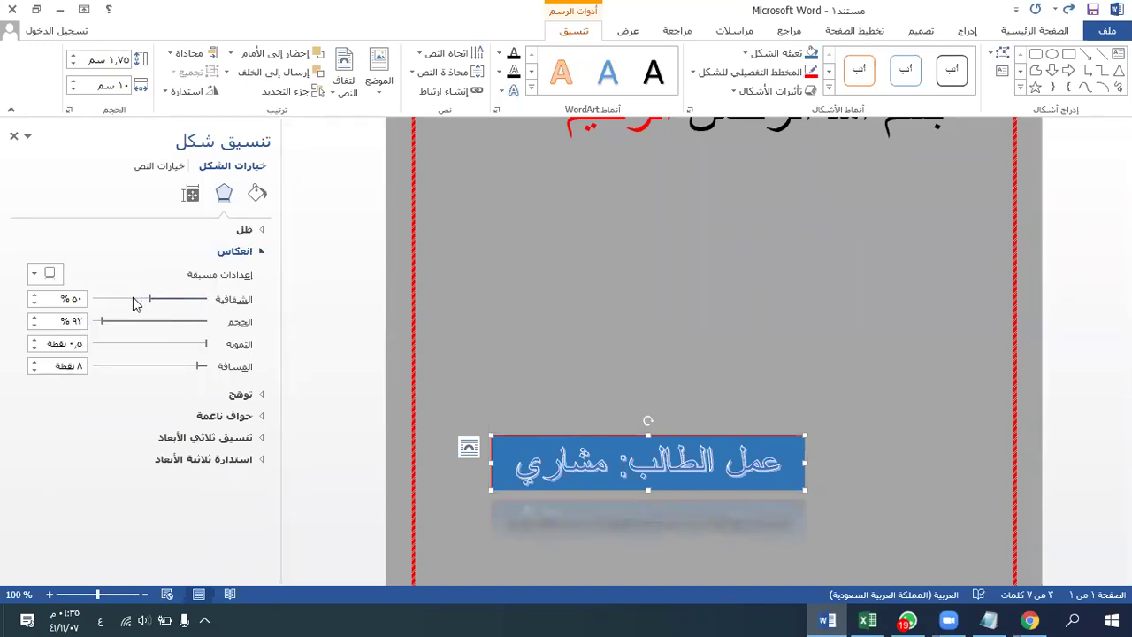
drag(150, 299, 148, 299)
drag(198, 366, 143, 390)
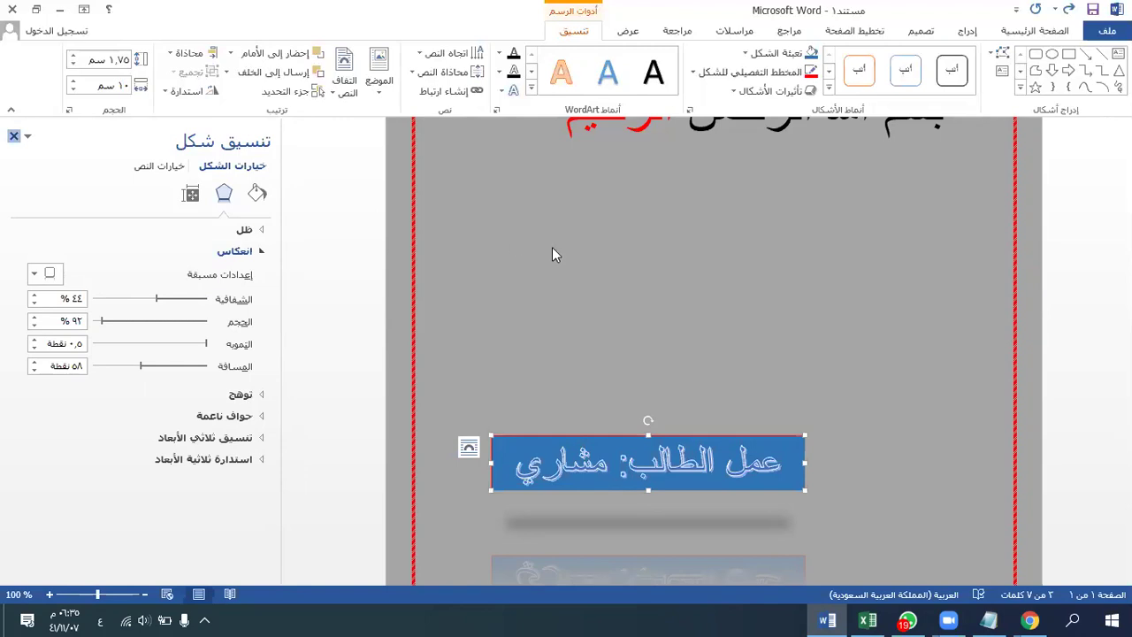
scroll(632, 467, down, 3)
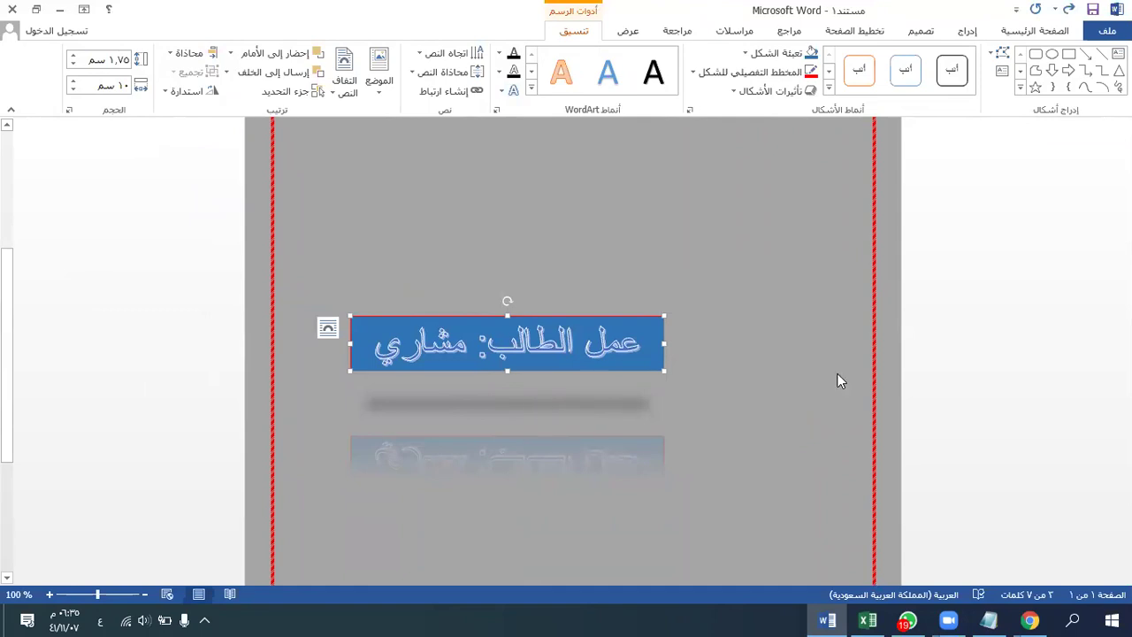
Apply the largest yellow glow variation to the WordArt box and deselect it to view the result
click(803, 92)
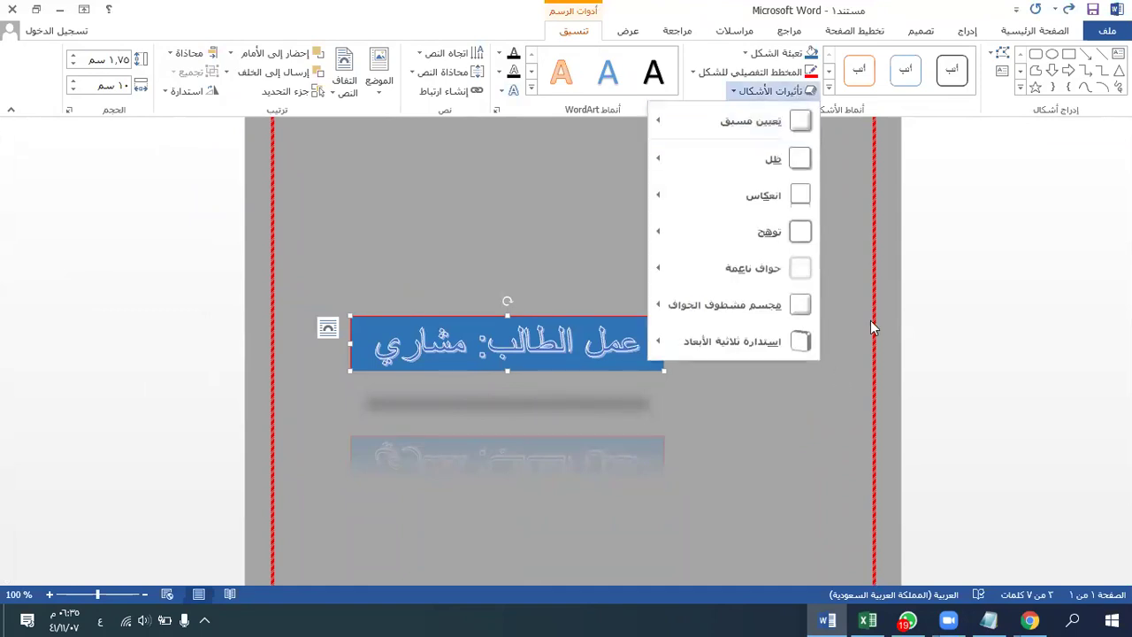
mouse_move(783, 237)
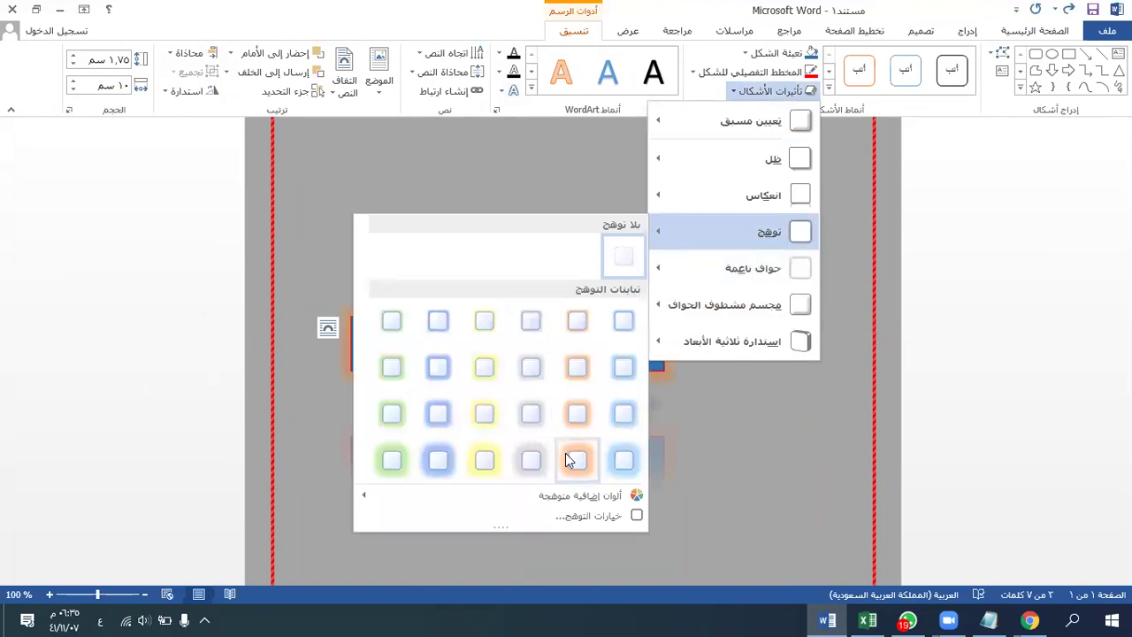
click(485, 460)
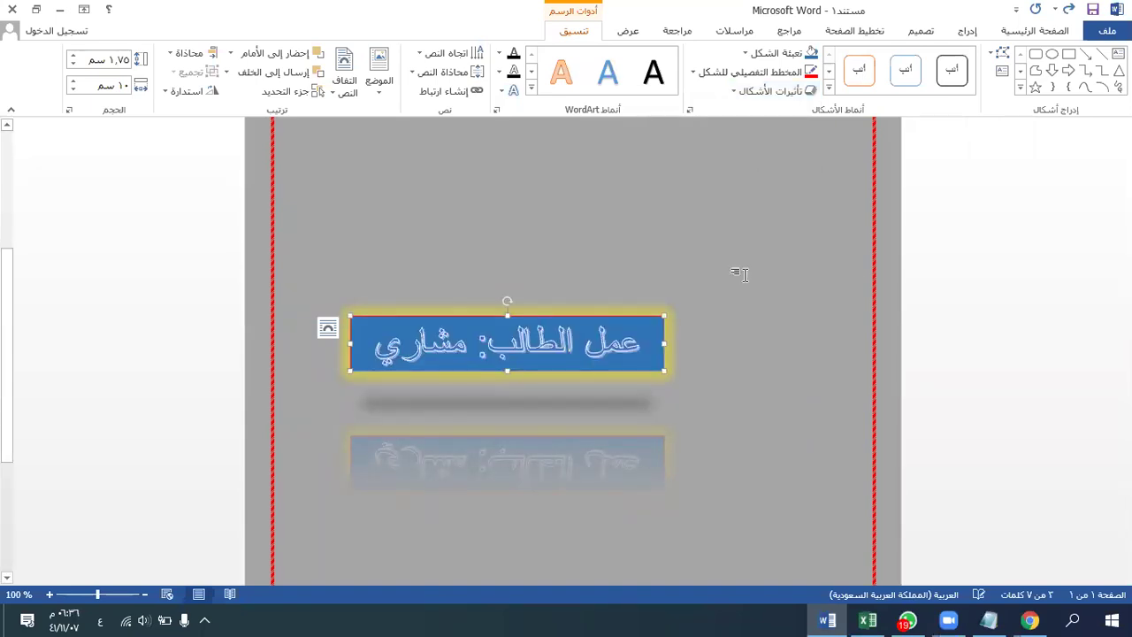
click(683, 382)
scroll(682, 374, up, 3)
scroll(796, 295, down, 3)
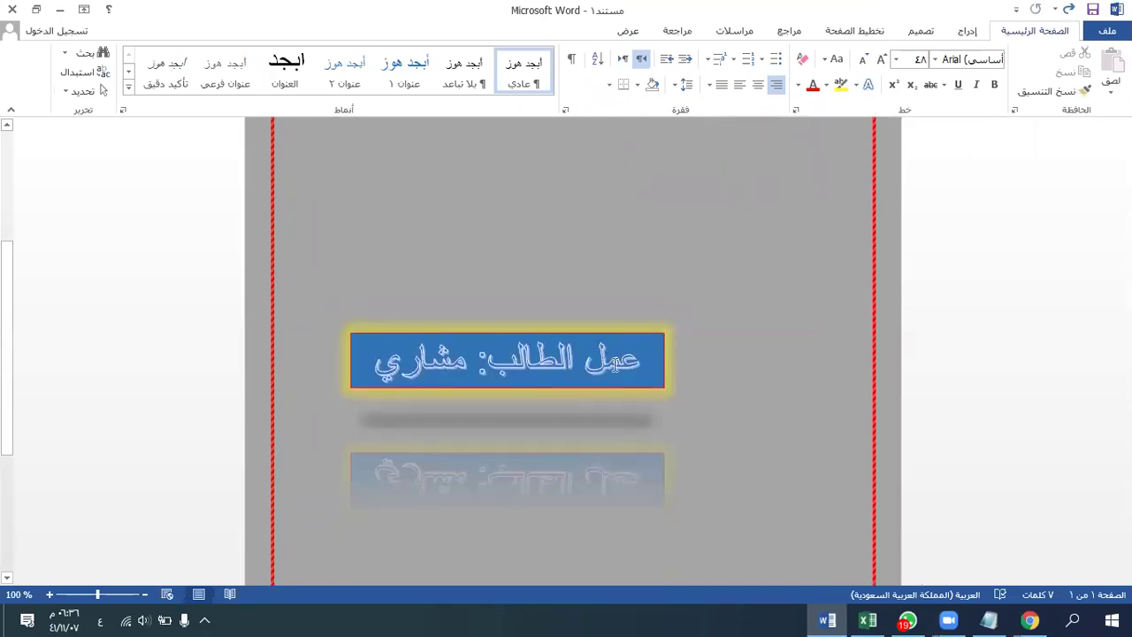
scroll(734, 430, down, 3)
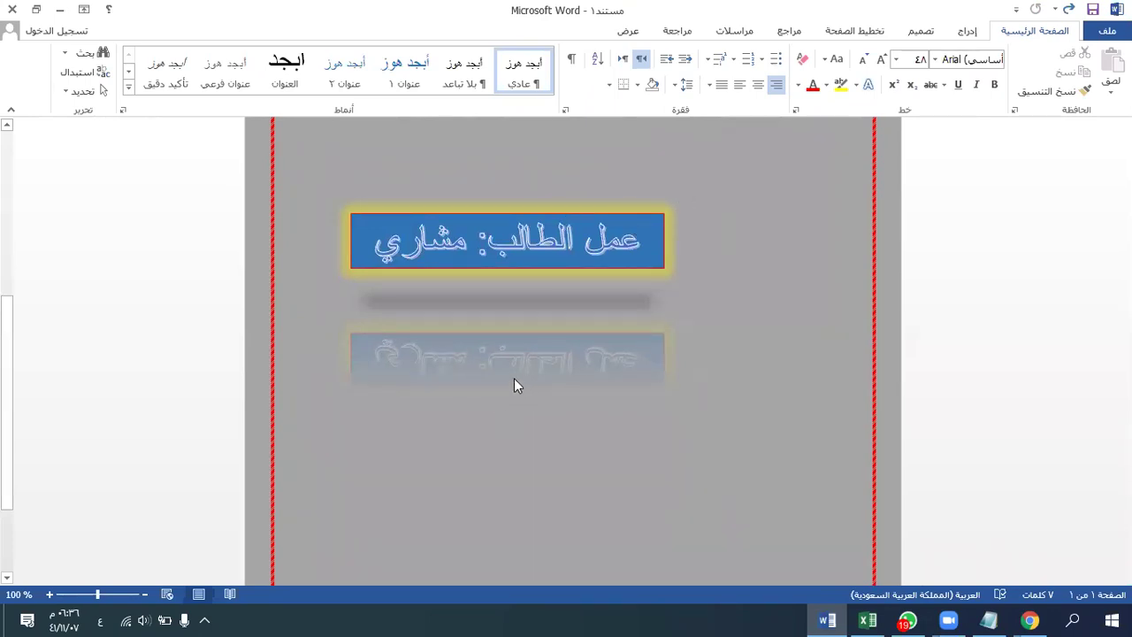
Apply a parallel 3-D rotation to the WordArt box that slants it downward to the right, and deselect it
click(606, 215)
click(573, 31)
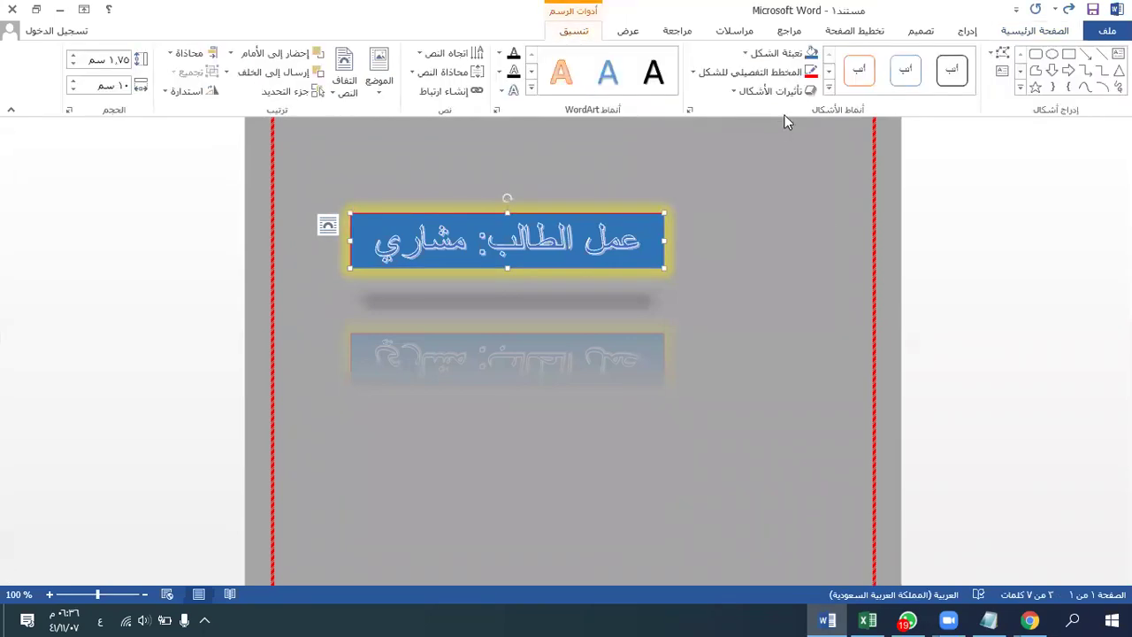
click(767, 91)
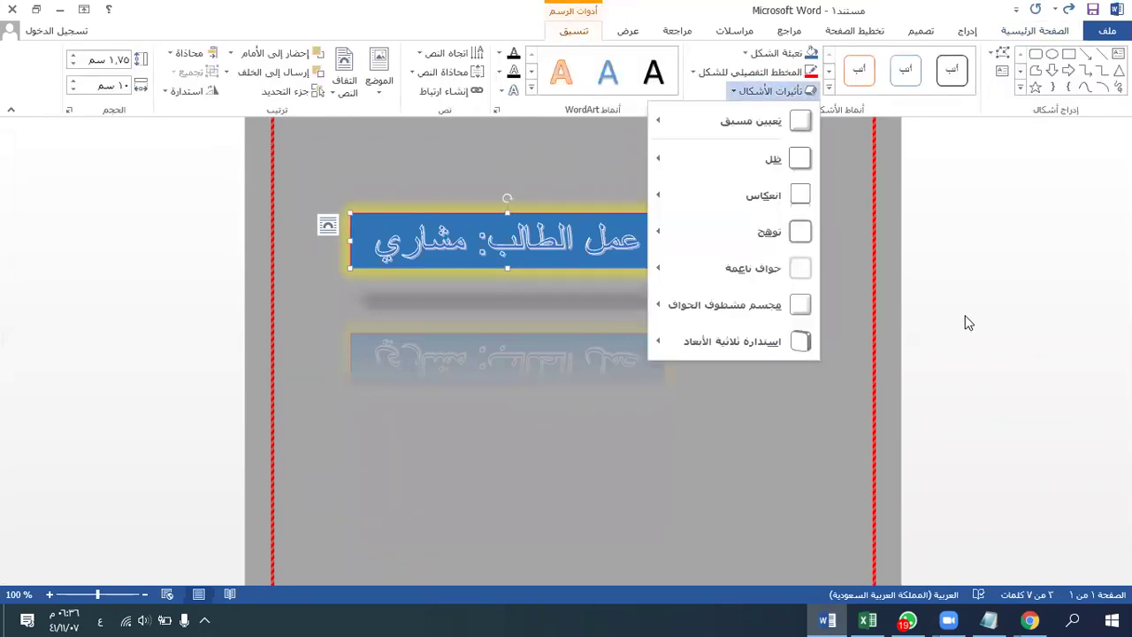
mouse_move(716, 347)
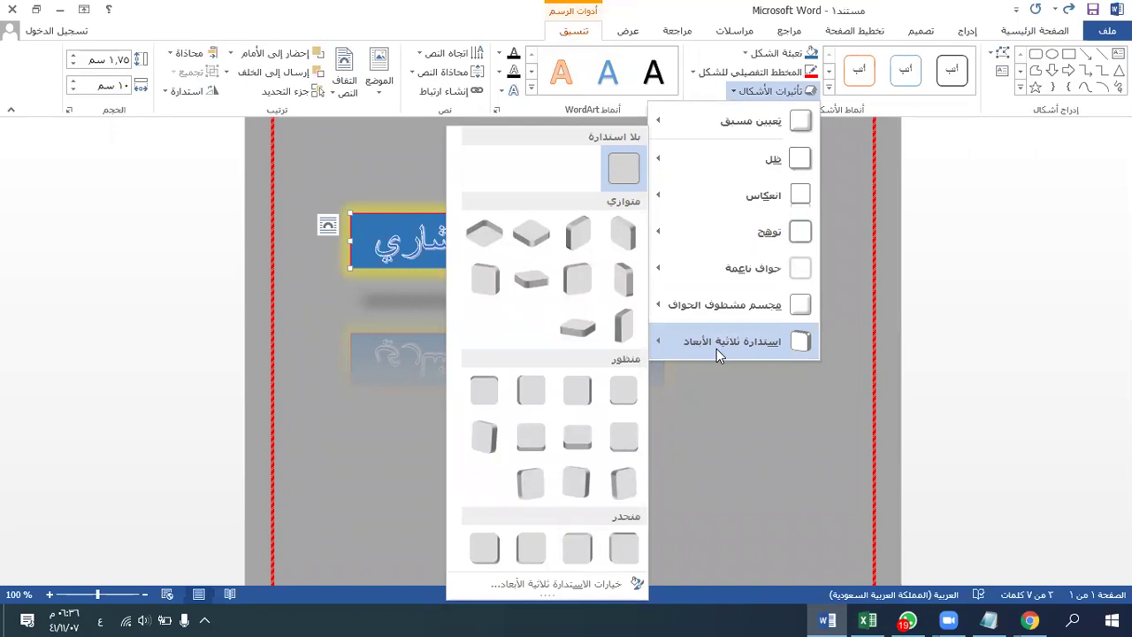
click(767, 460)
mouse_move(499, 200)
mouse_down()
mouse_move(468, 232)
mouse_move(442, 197)
mouse_move(440, 167)
mouse_move(456, 146)
mouse_move(596, 172)
mouse_move(634, 203)
mouse_move(549, 186)
mouse_move(504, 206)
mouse_up()
click(772, 91)
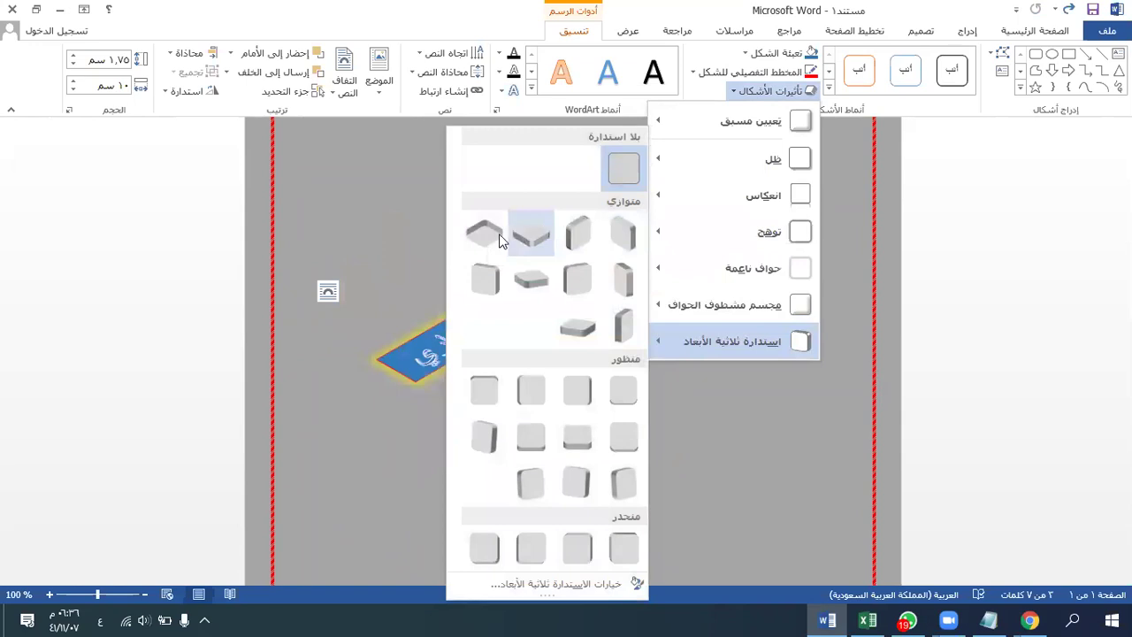
click(616, 234)
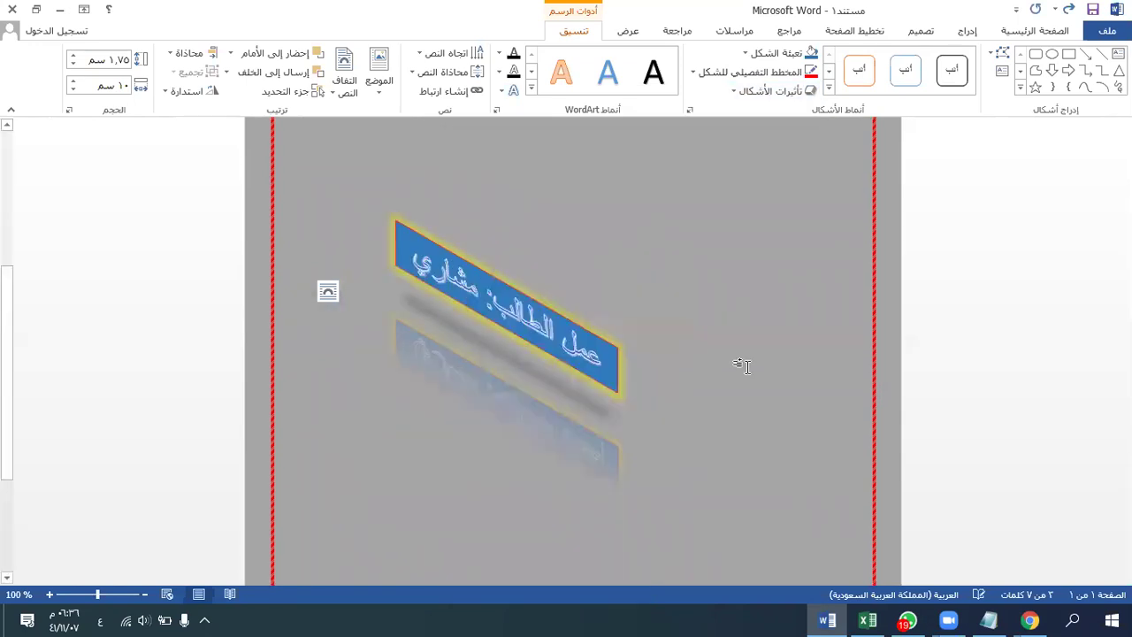
click(815, 413)
scroll(713, 458, up, 1)
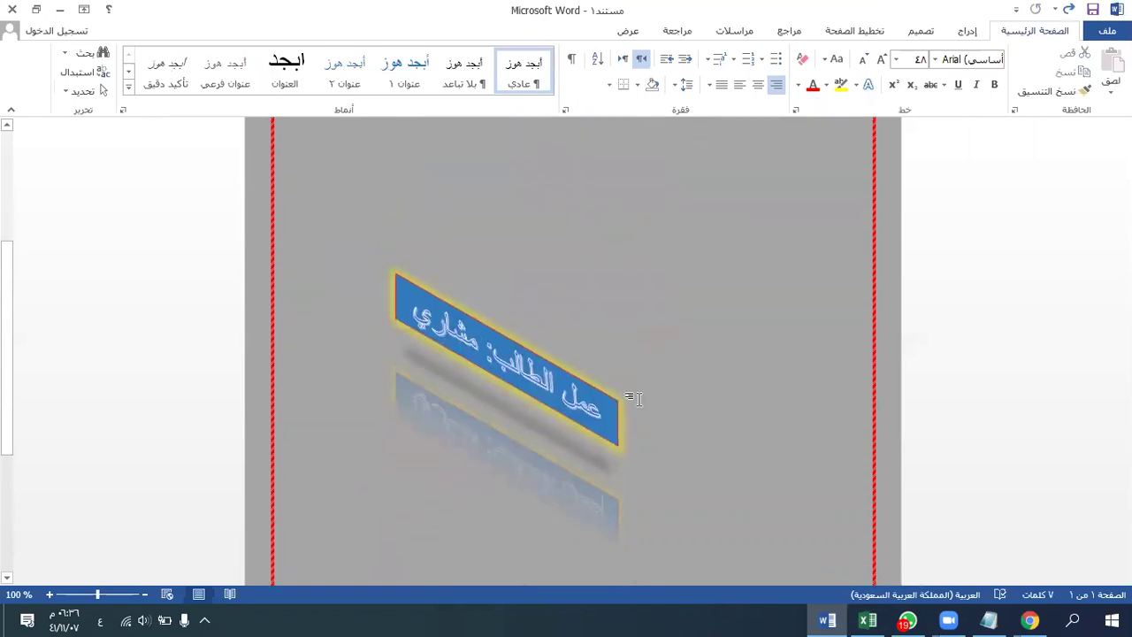
Enter and leave the rotated WordArt box's text, and reposition the box slightly farther left within the page
click(543, 357)
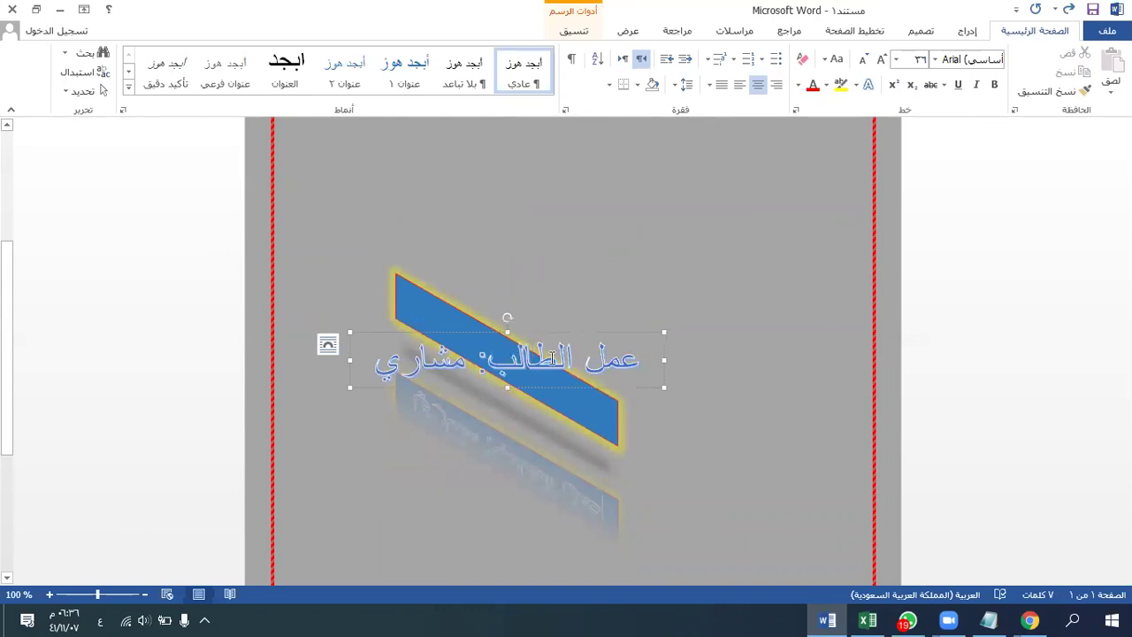
click(587, 273)
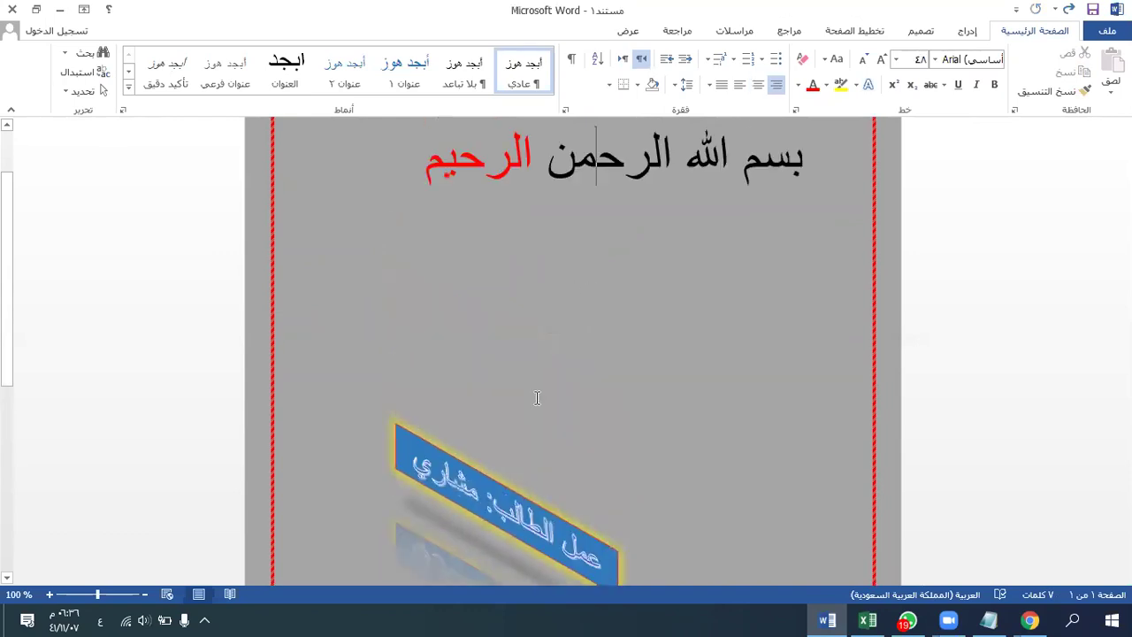
click(433, 457)
scroll(426, 433, down, 5)
drag(458, 197, 597, 262)
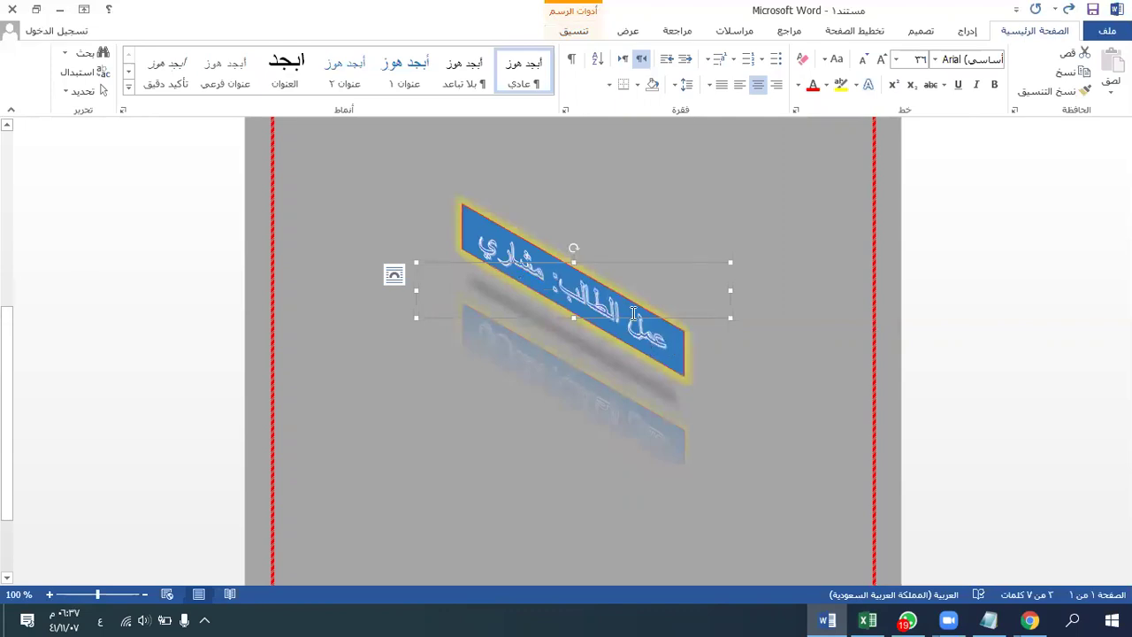
mouse_move(632, 266)
mouse_down()
mouse_move(755, 258)
mouse_move(741, 227)
mouse_move(392, 218)
mouse_move(338, 307)
mouse_move(374, 372)
mouse_move(669, 319)
mouse_move(607, 256)
mouse_move(559, 240)
mouse_up()
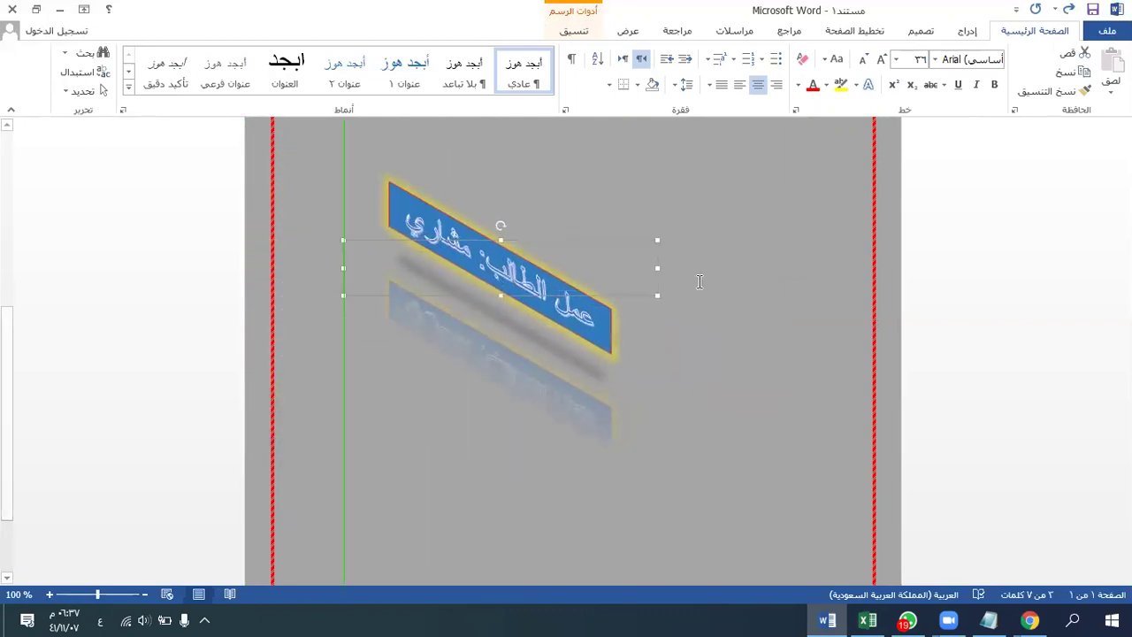
click(719, 274)
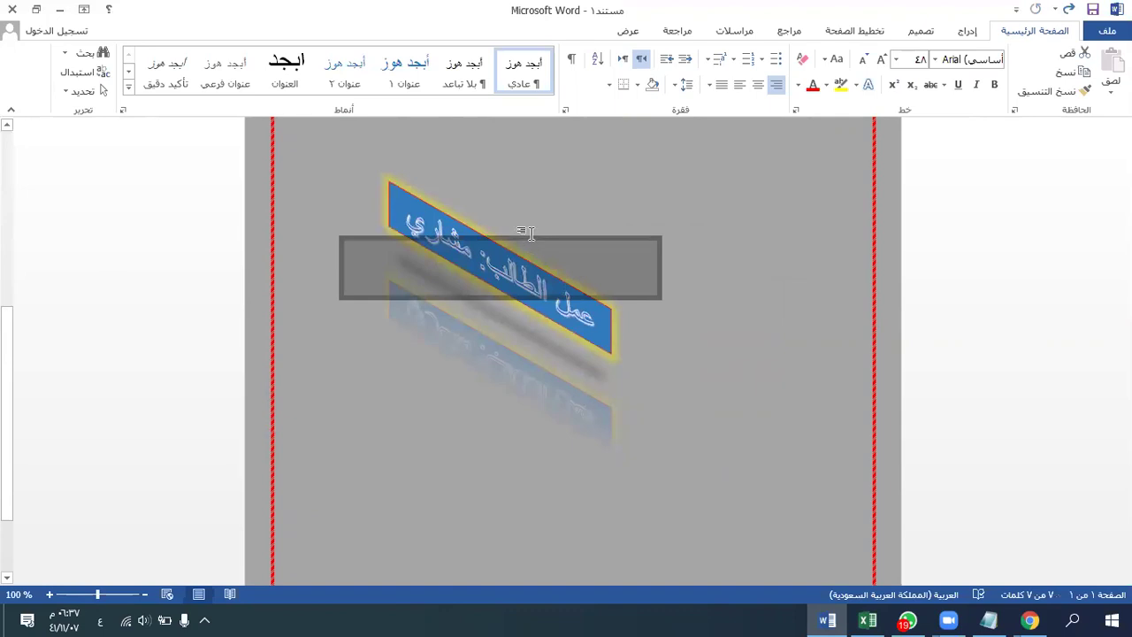
Move the rotated WordArt box up the page to just below the heading and deselect it
scroll(468, 475, up, 6)
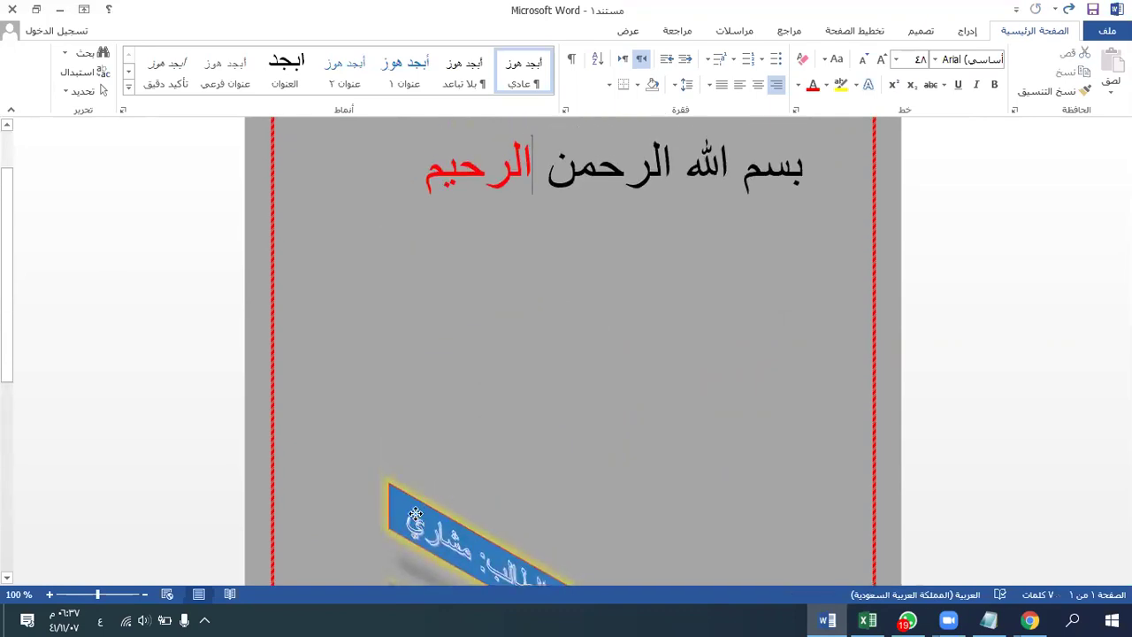
click(418, 511)
drag(417, 512, 409, 261)
click(792, 350)
scroll(792, 353, up, 2)
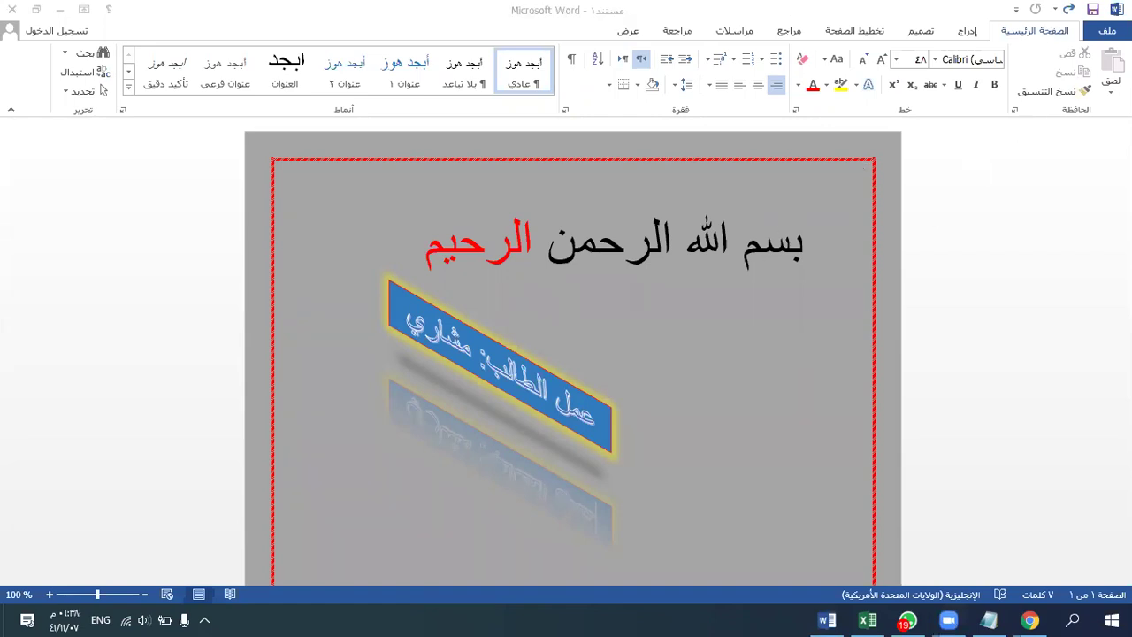
Start a Save As of the document to a location on this computer and go to the desktop
click(963, 151)
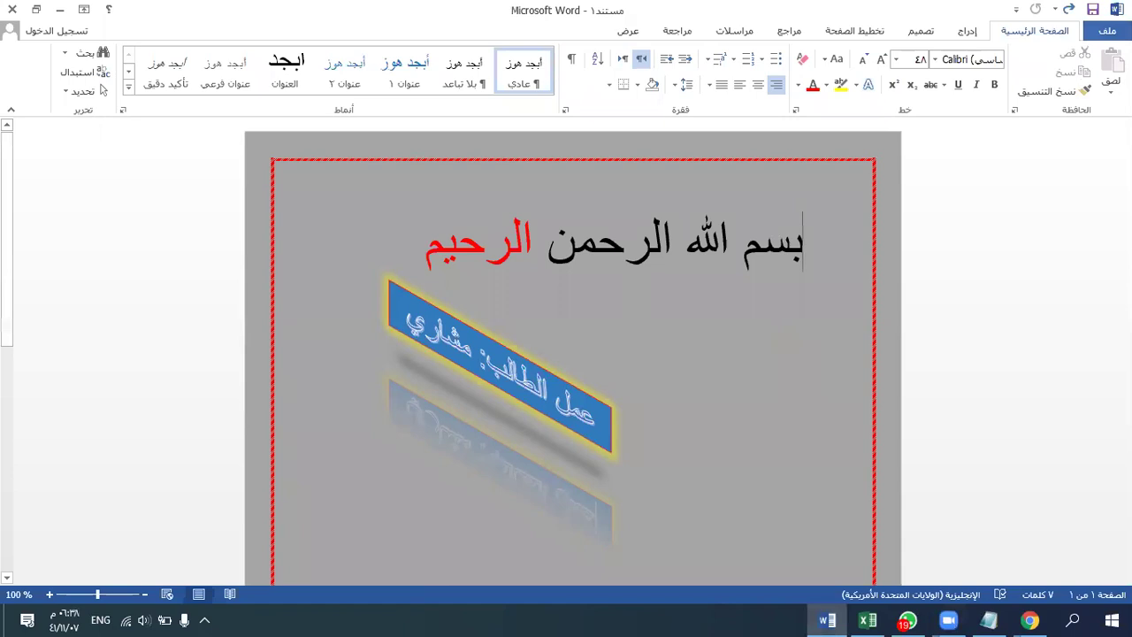
click(1107, 31)
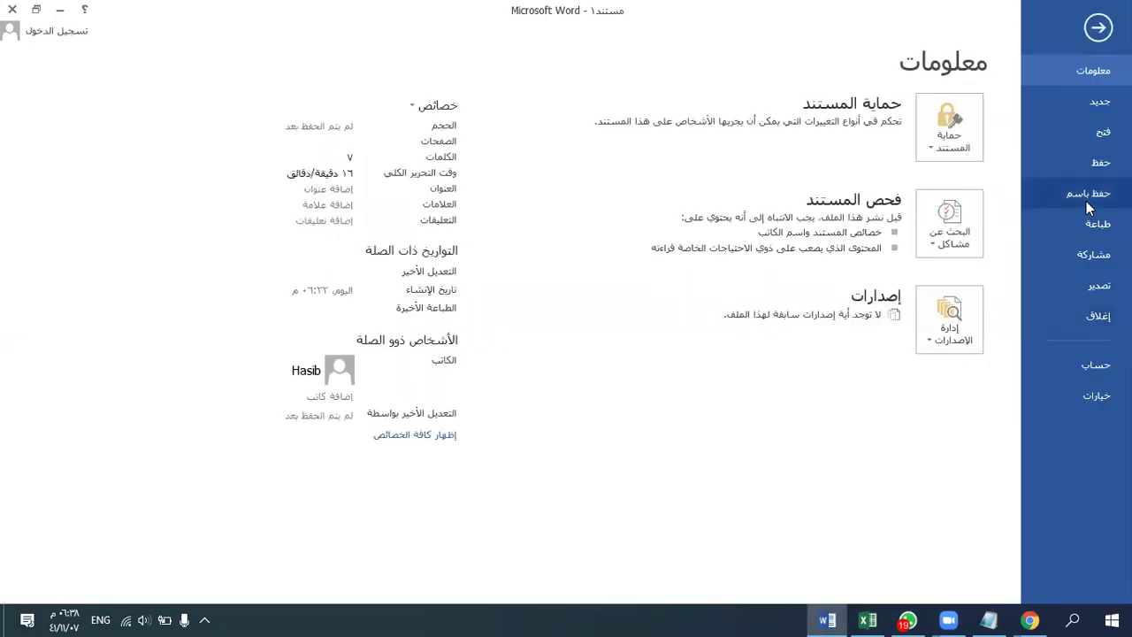
click(1088, 196)
click(706, 390)
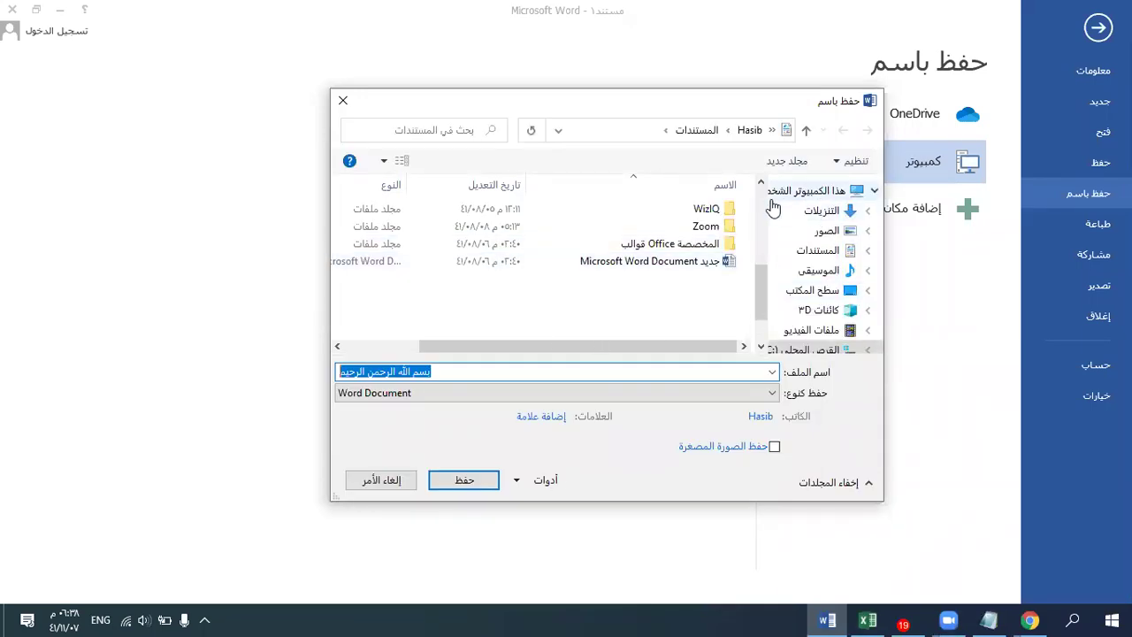
scroll(805, 233, up, 3)
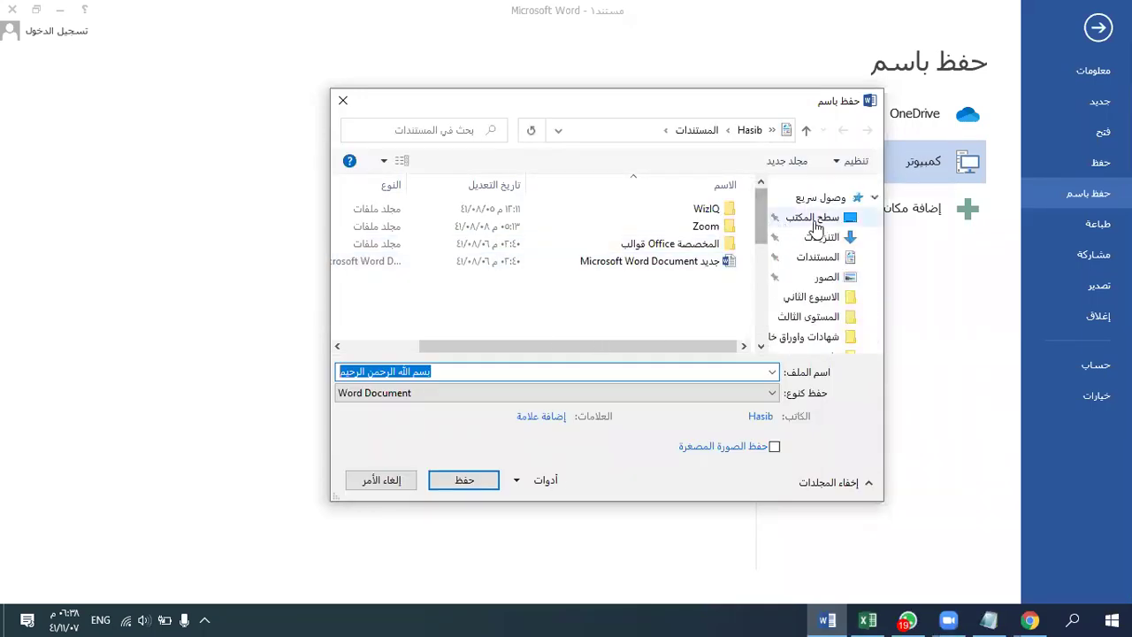
click(806, 218)
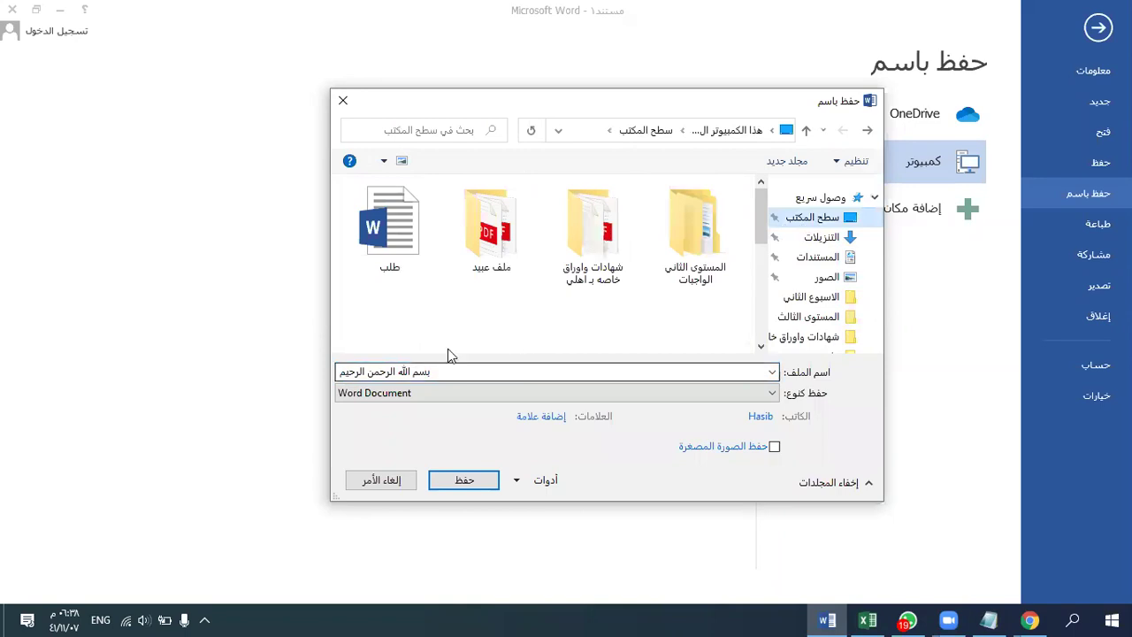
Look into الاسبوع الثاني inside the المستوى الثاني الواجبات folder, and choose الاسبوع الثالث there as the save location
double_click(696, 219)
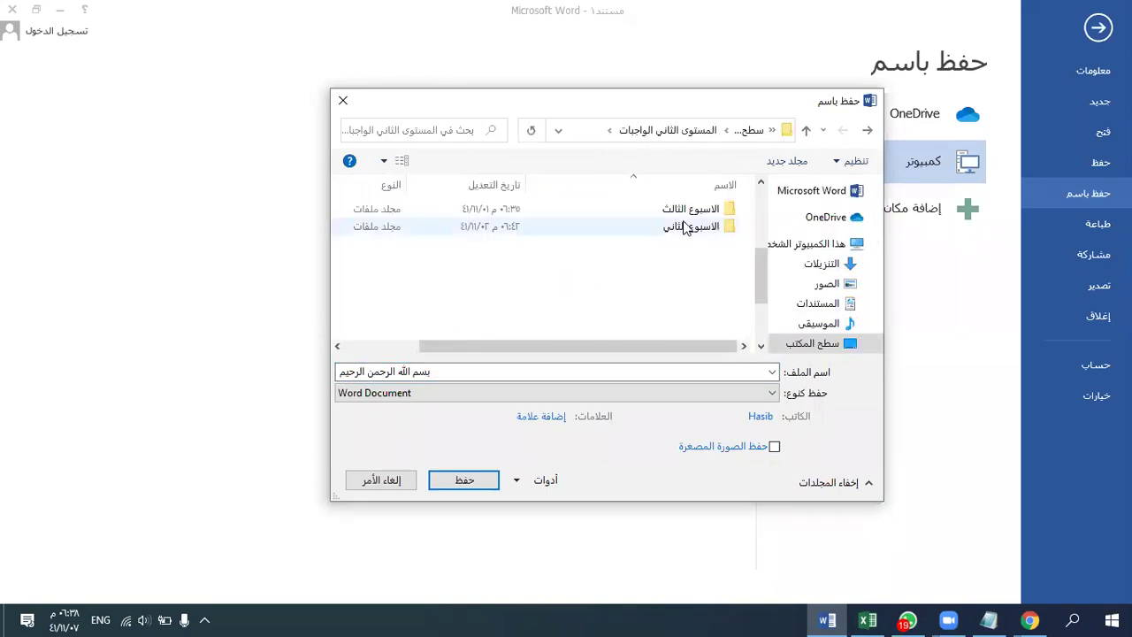
double_click(694, 229)
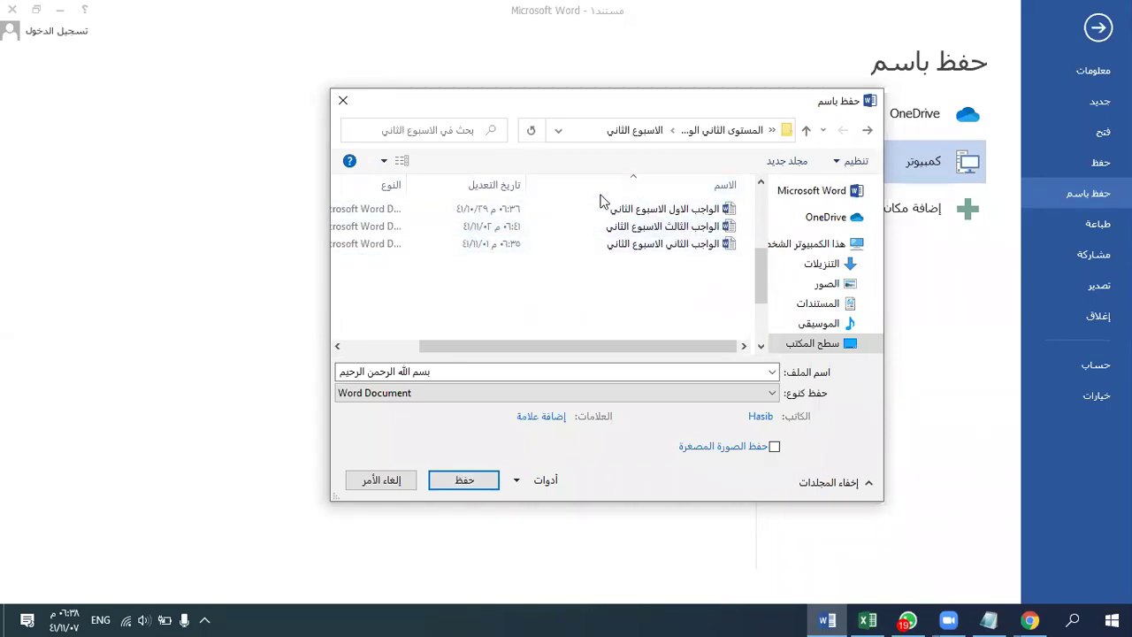
click(866, 130)
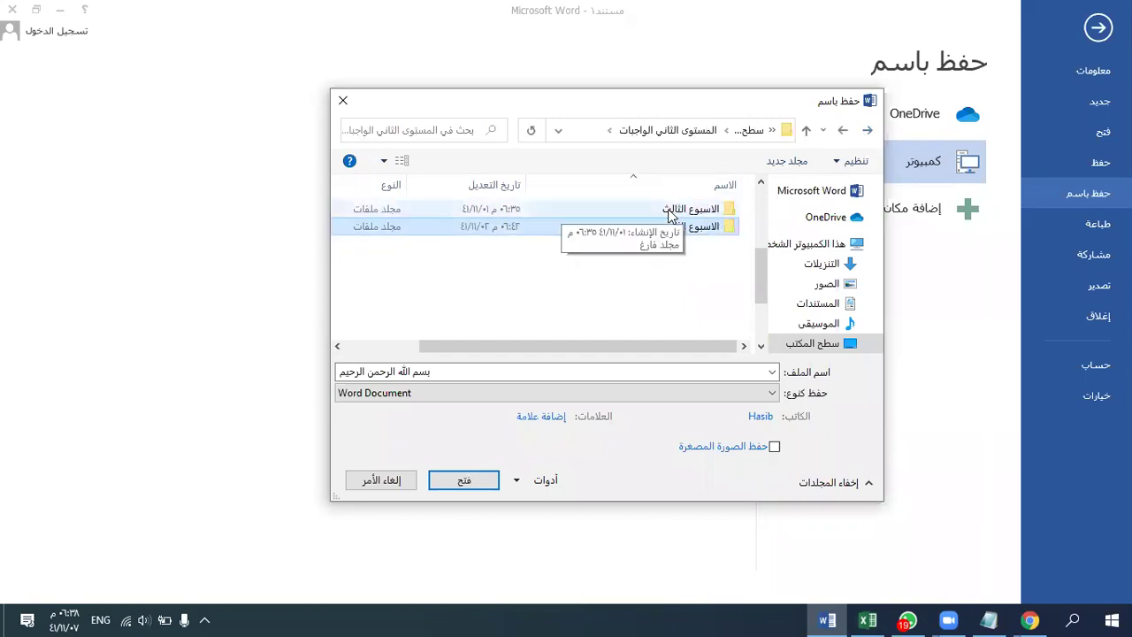
double_click(681, 209)
Save the document under the file name الواجب الأول الاسبوع الثالث and close it
drag(447, 371, 309, 372)
text(HG)
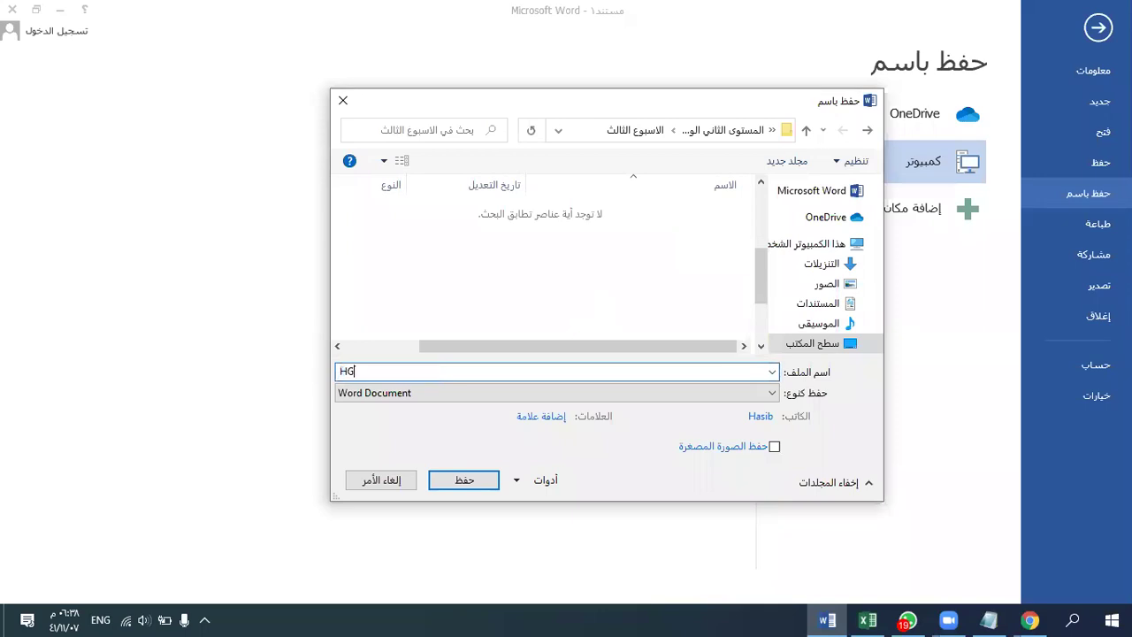
key(alt+shift)
text(الواجب الأول الاسبوع الثالث)
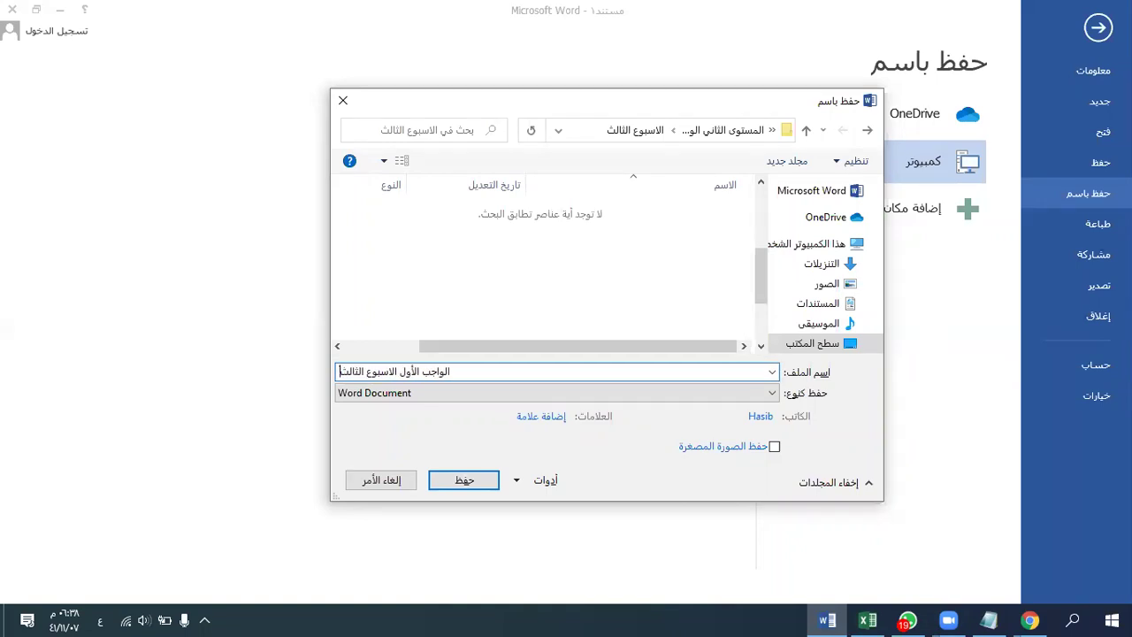
click(451, 482)
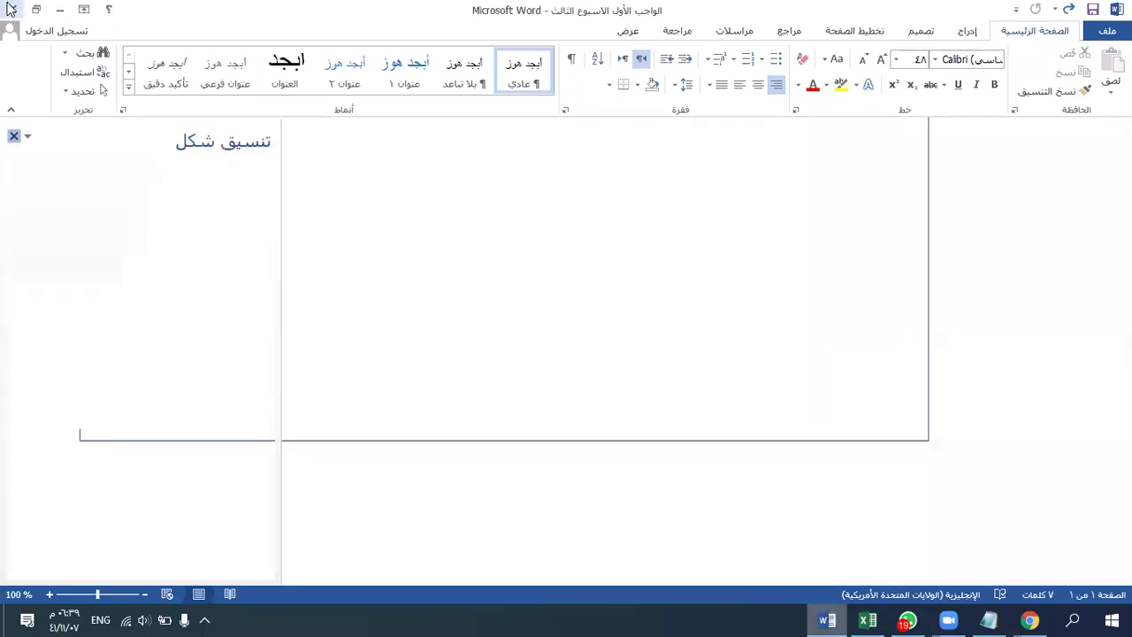
click(11, 8)
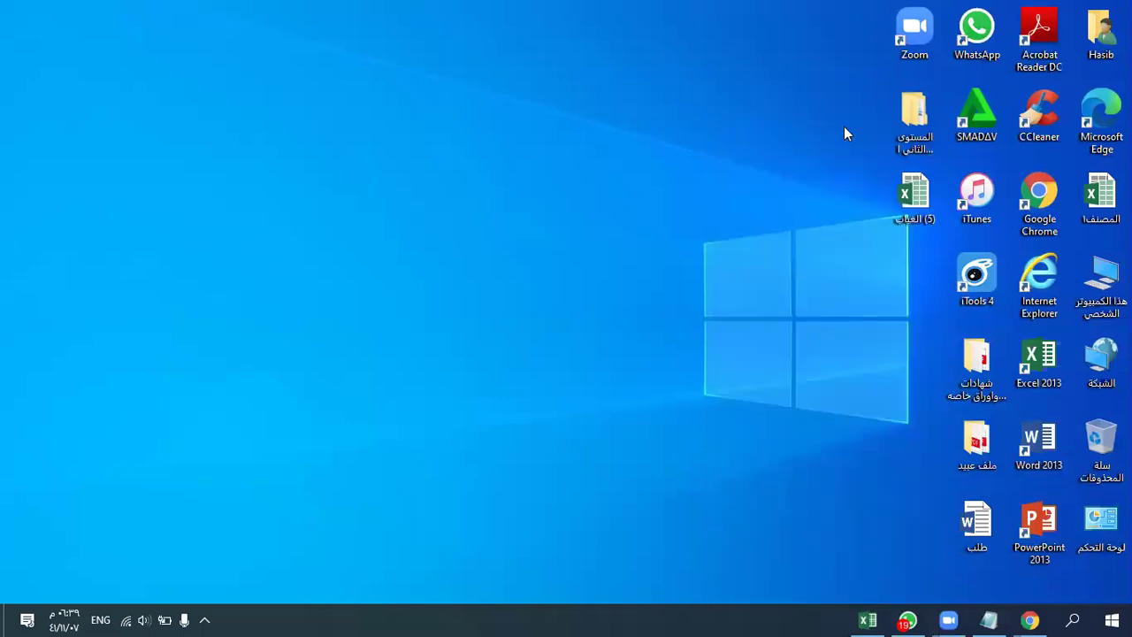
Open the المستوى الثاني الواجبات folder from the desktop and examine the files in its الاسبوع الثاني and الاسبوع الثالث subfolders
click(915, 111)
click(483, 154)
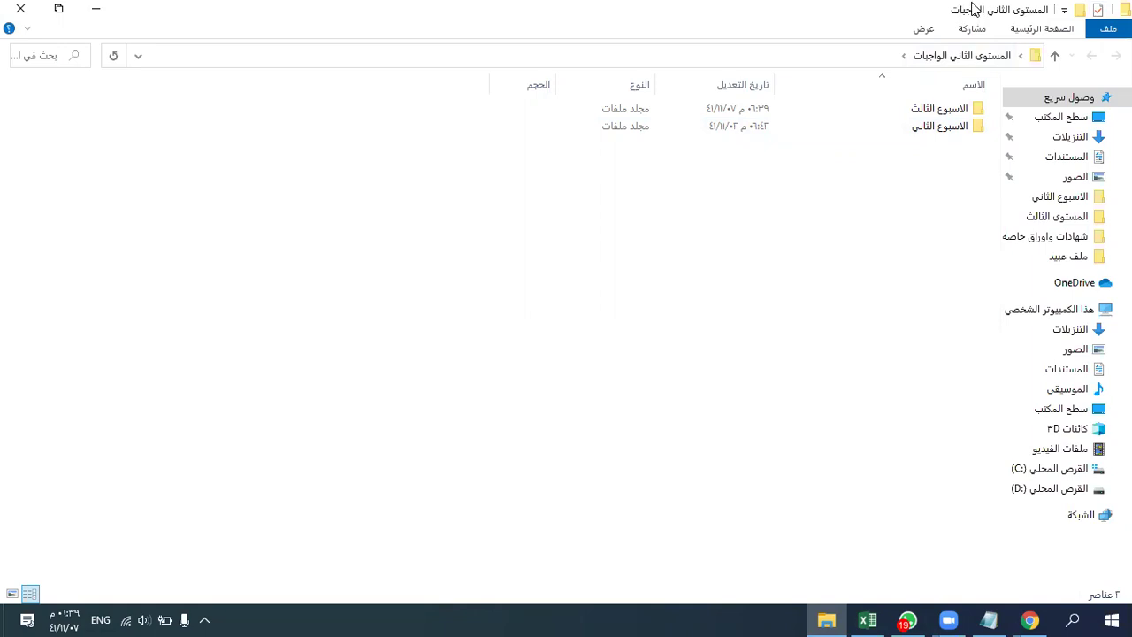
click(948, 129)
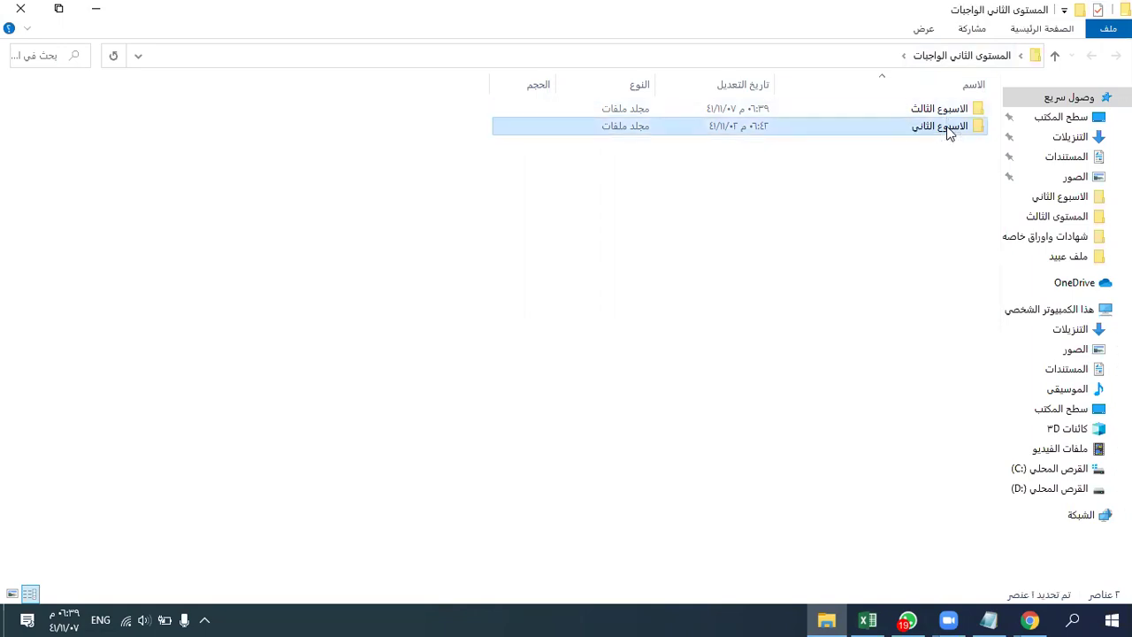
double_click(949, 129)
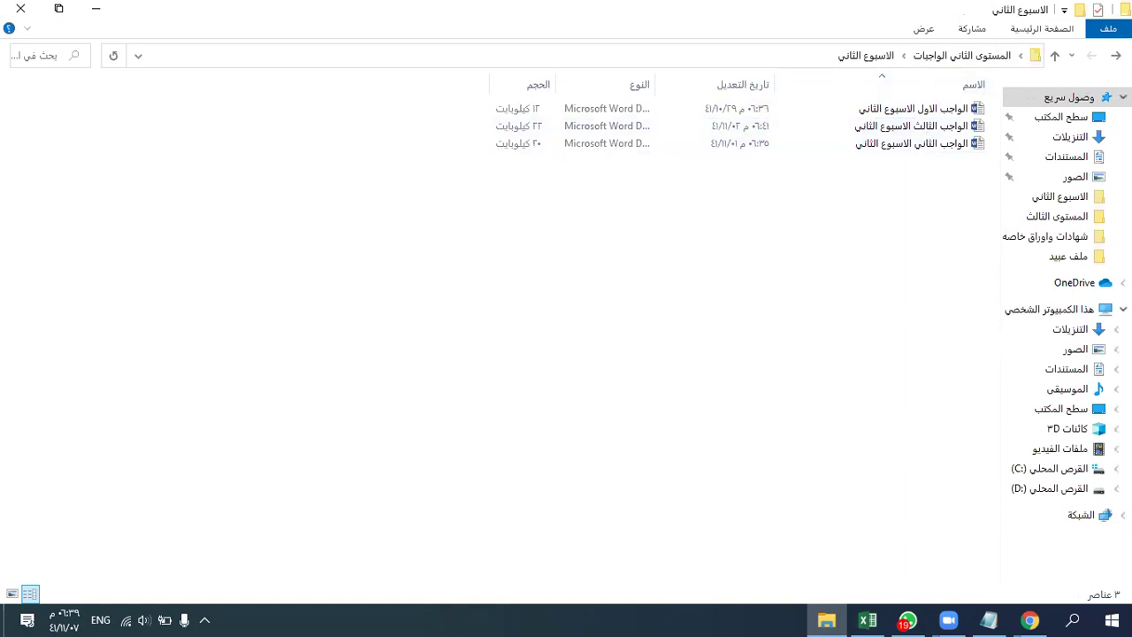
click(963, 55)
double_click(955, 109)
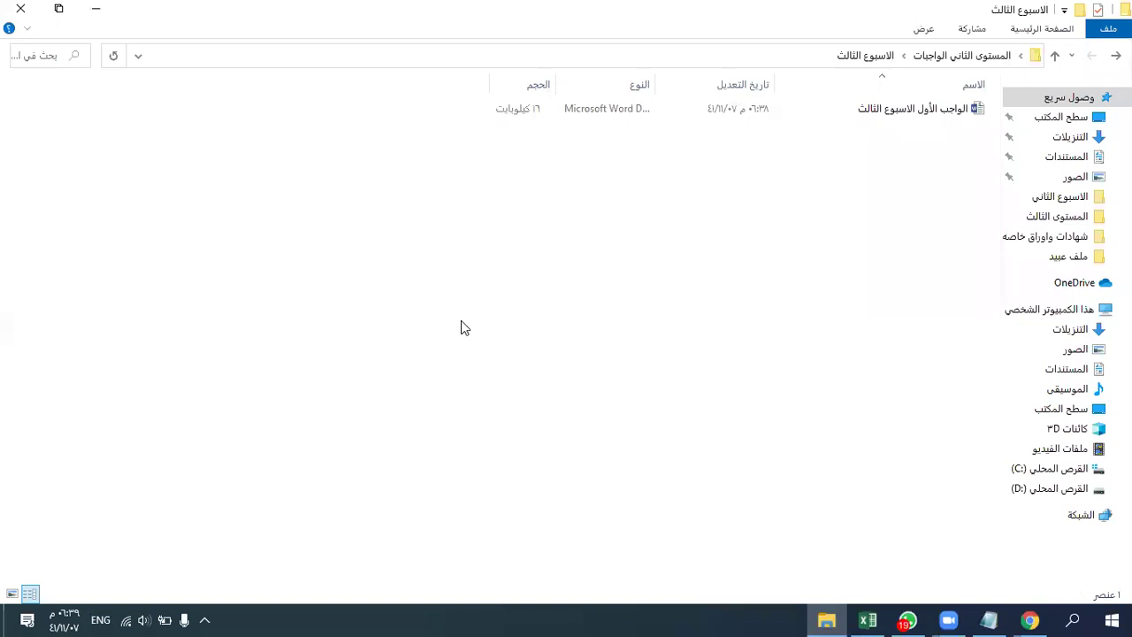
Switch to Chrome and bring up the Gmail inbox
click(1029, 619)
click(771, 553)
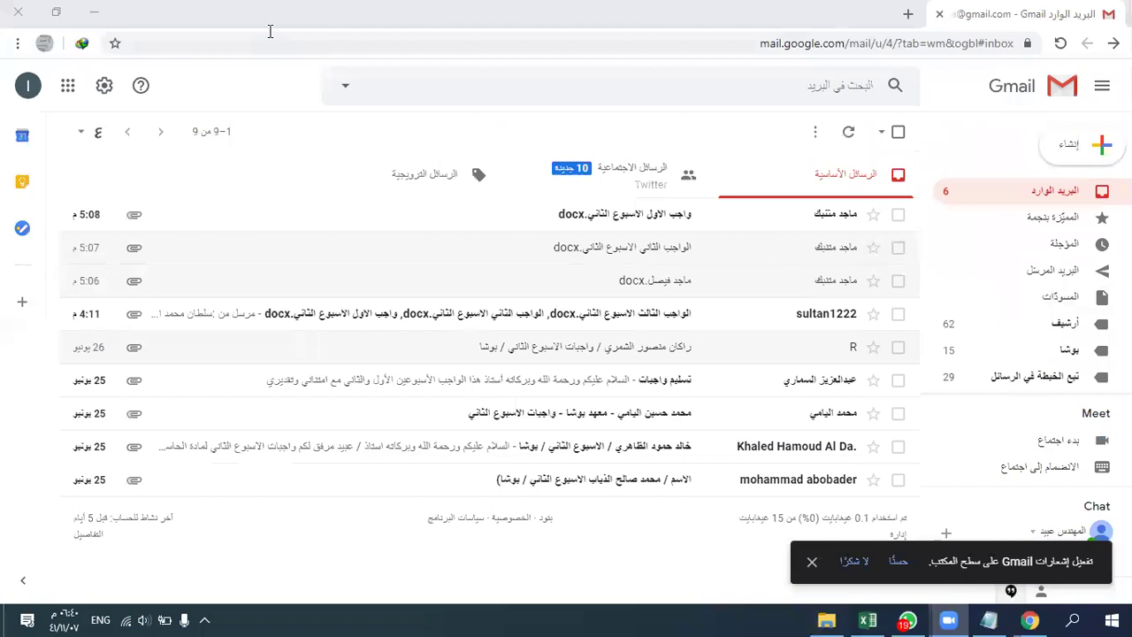
Switch from Gmail to the الغياب (٥) Excel workbook and examine the WEEK 3 attendance columns P and Q
click(108, 11)
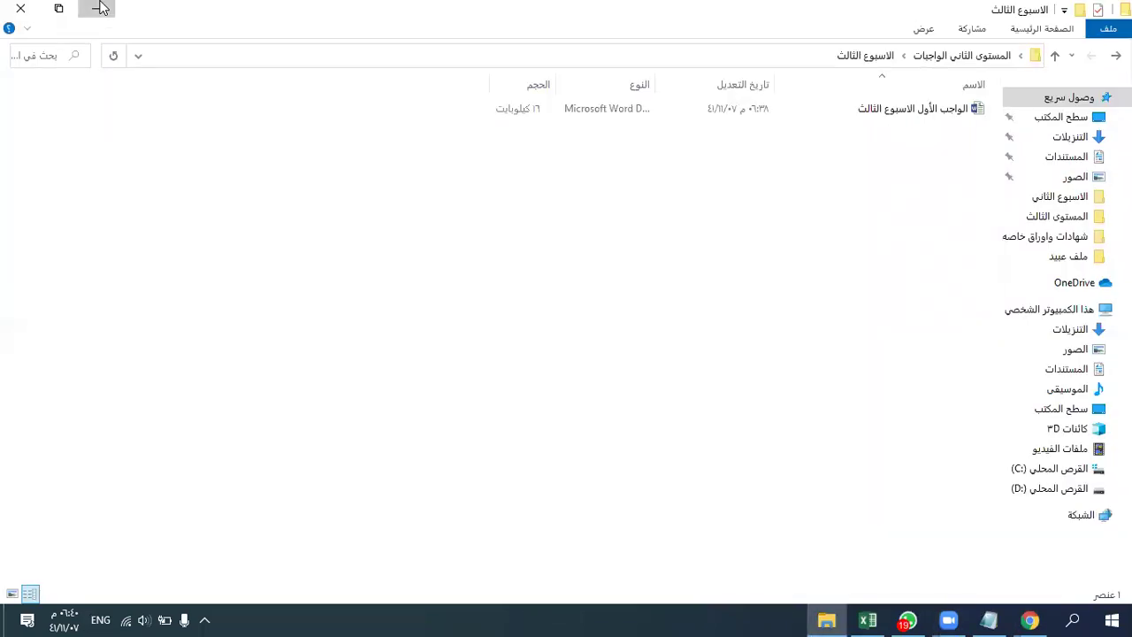
click(95, 9)
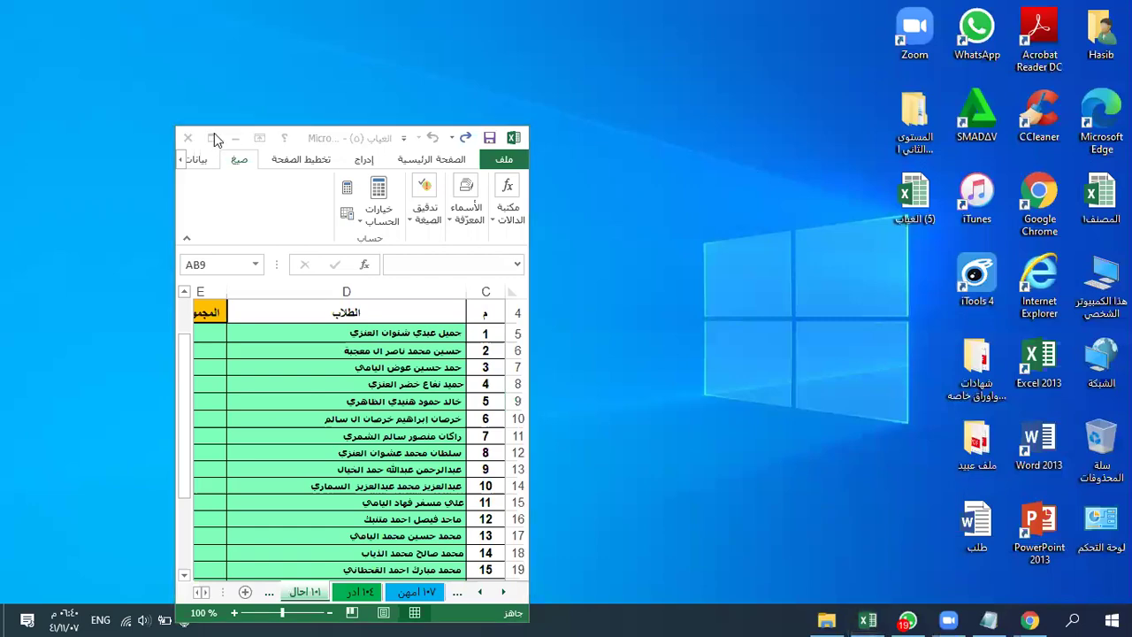
click(212, 137)
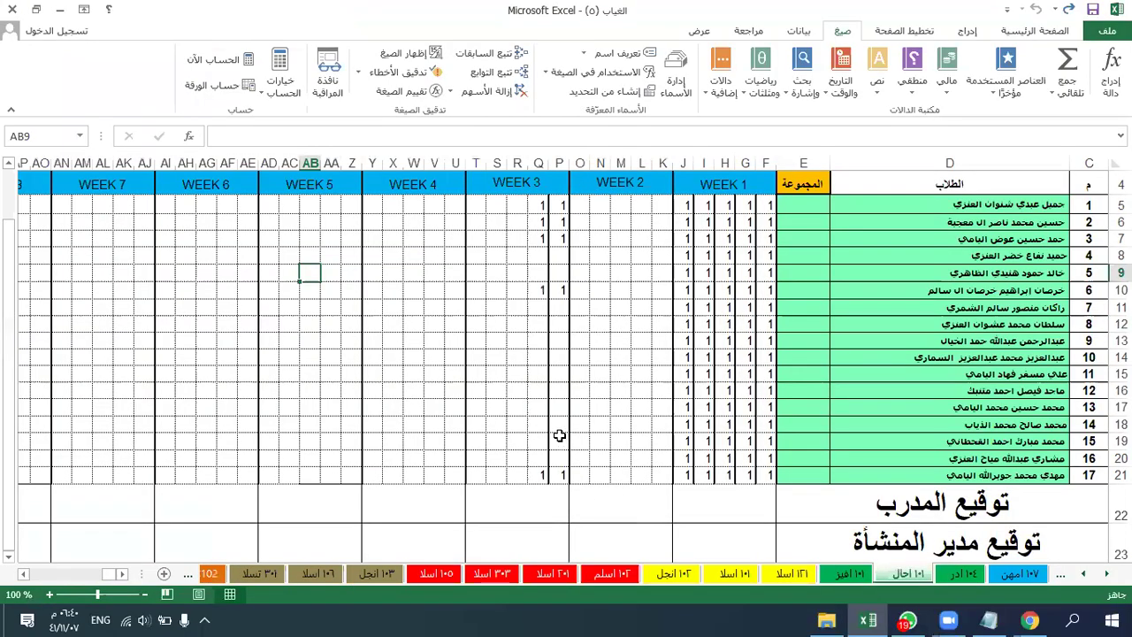
scroll(549, 274, up, 1)
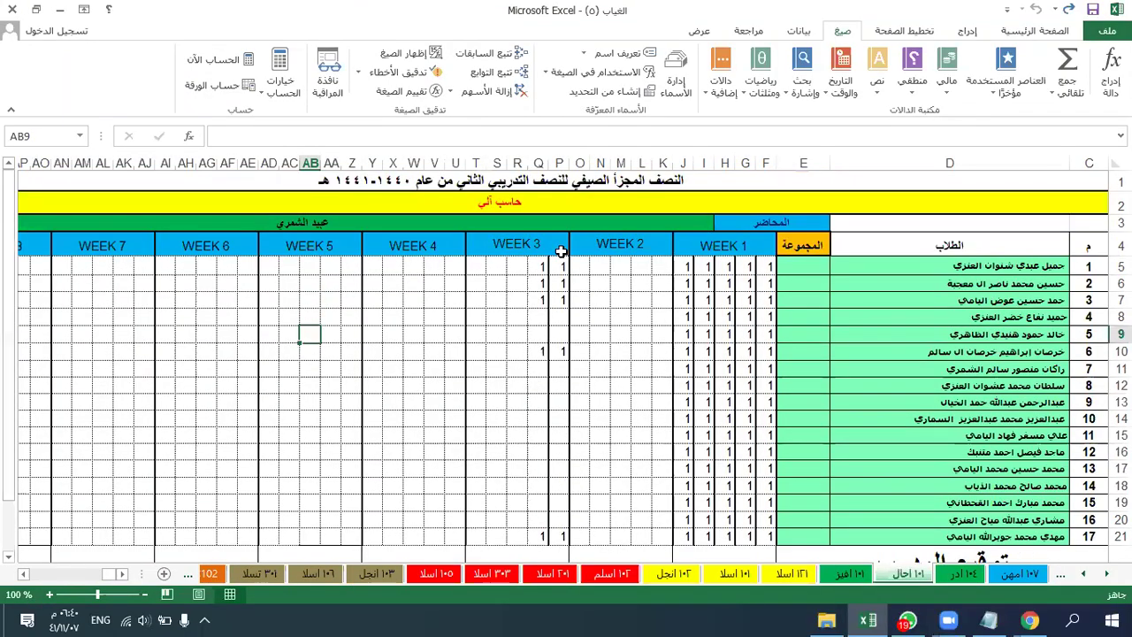
click(559, 163)
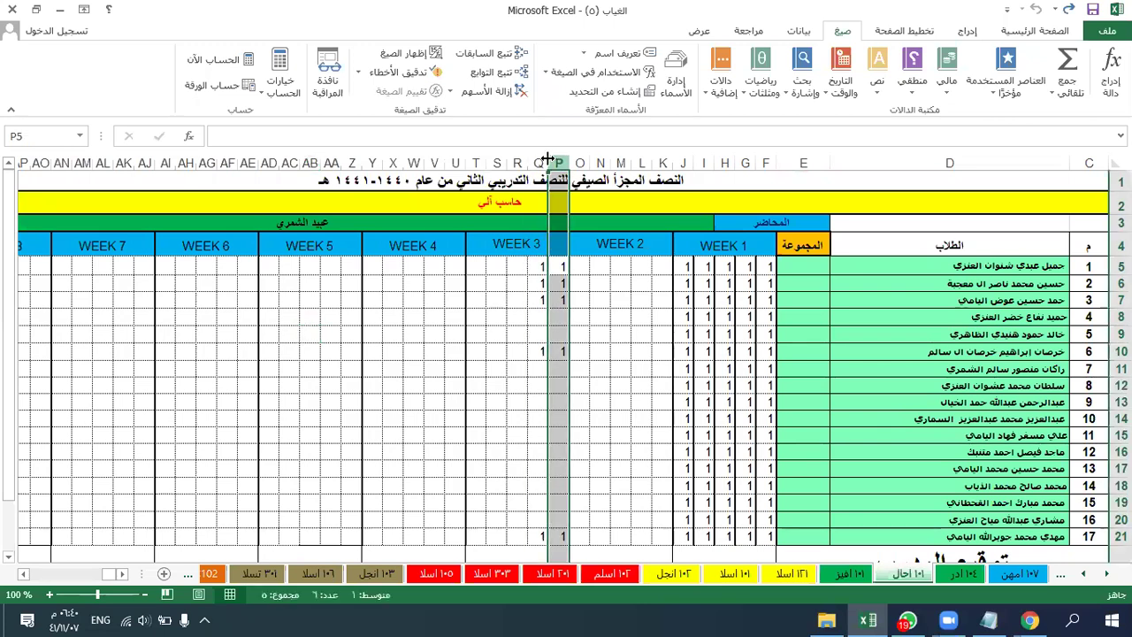
click(539, 163)
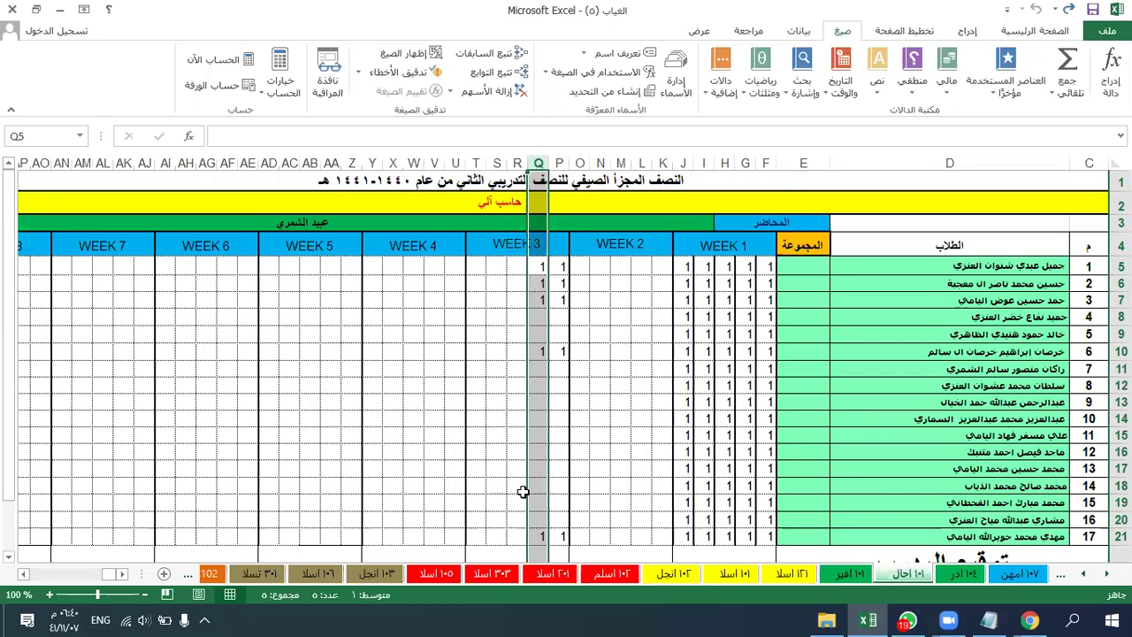
Try entering the attendance mark 1 in cell Q9 under WEEK 3 for the fifth student
click(540, 315)
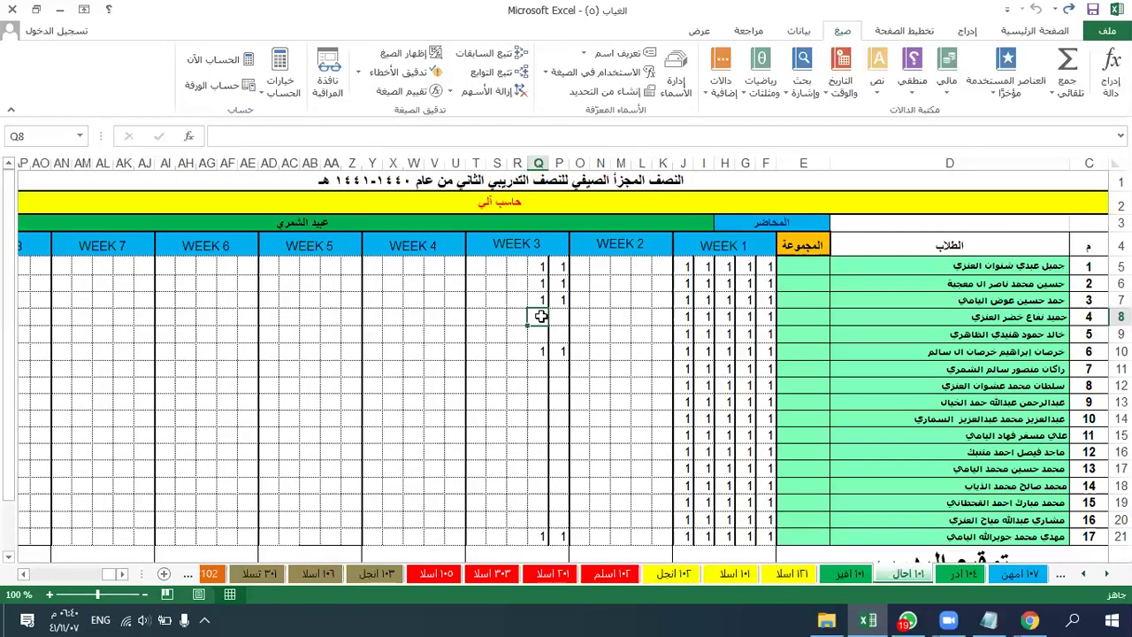
click(534, 335)
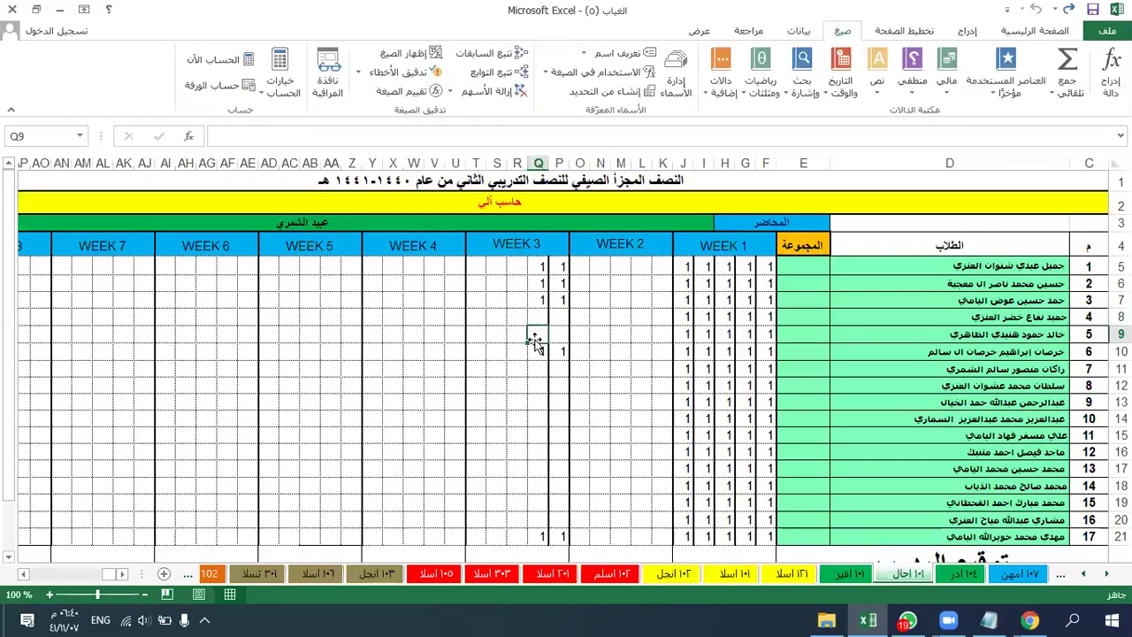
click(557, 334)
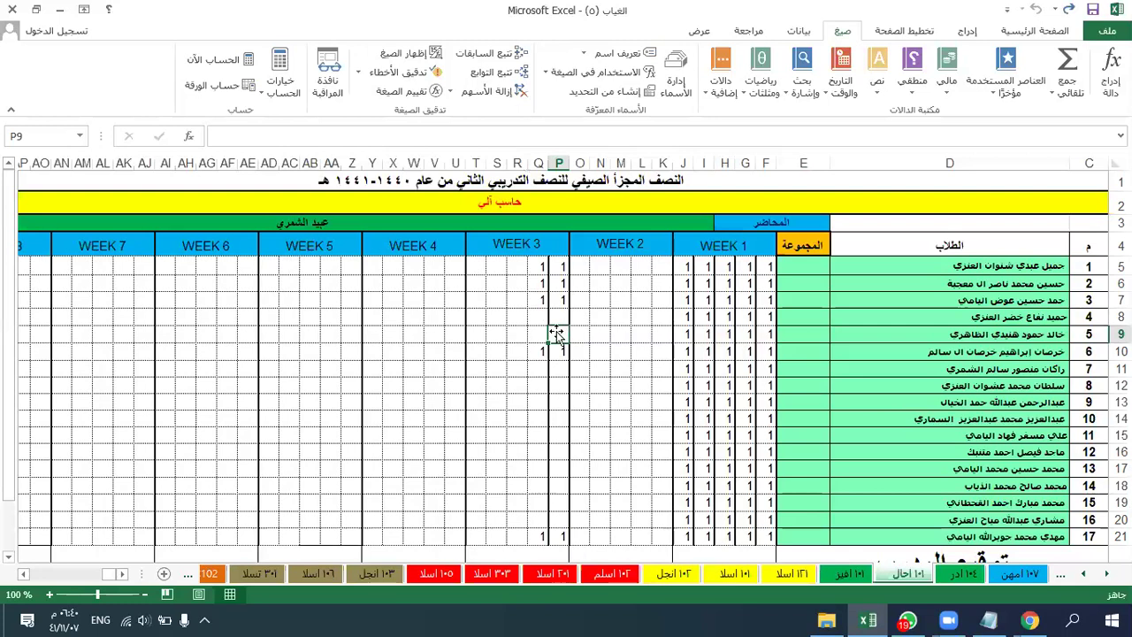
click(537, 332)
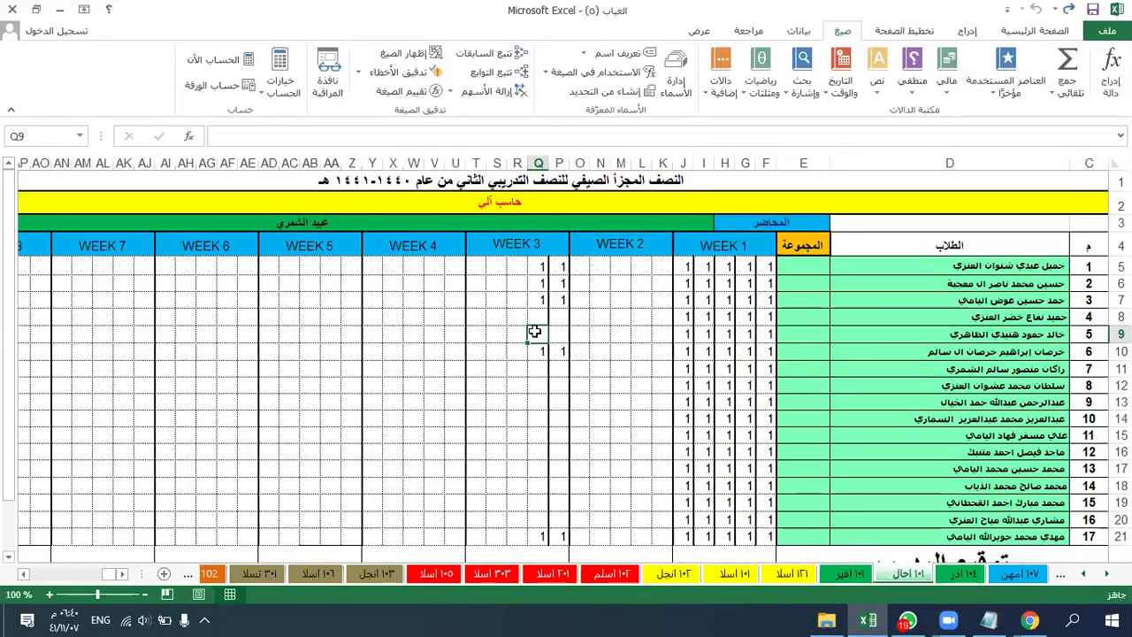
text(1)
click(510, 401)
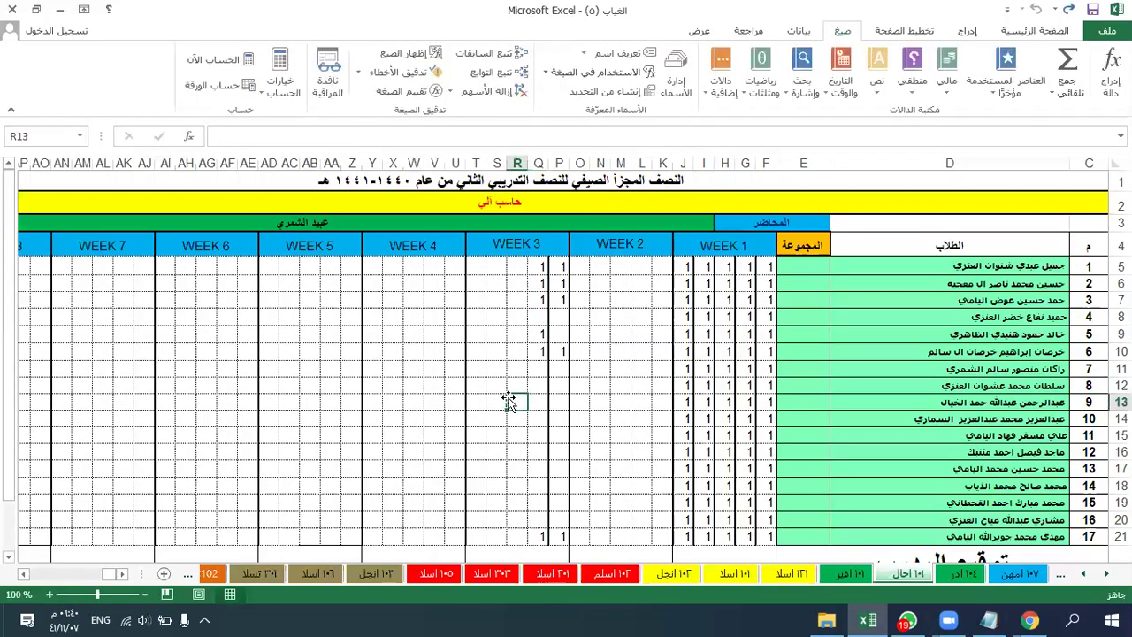
click(534, 334)
drag(534, 333, 498, 402)
Close the attendance workbook's open session and return to the desktop
click(12, 9)
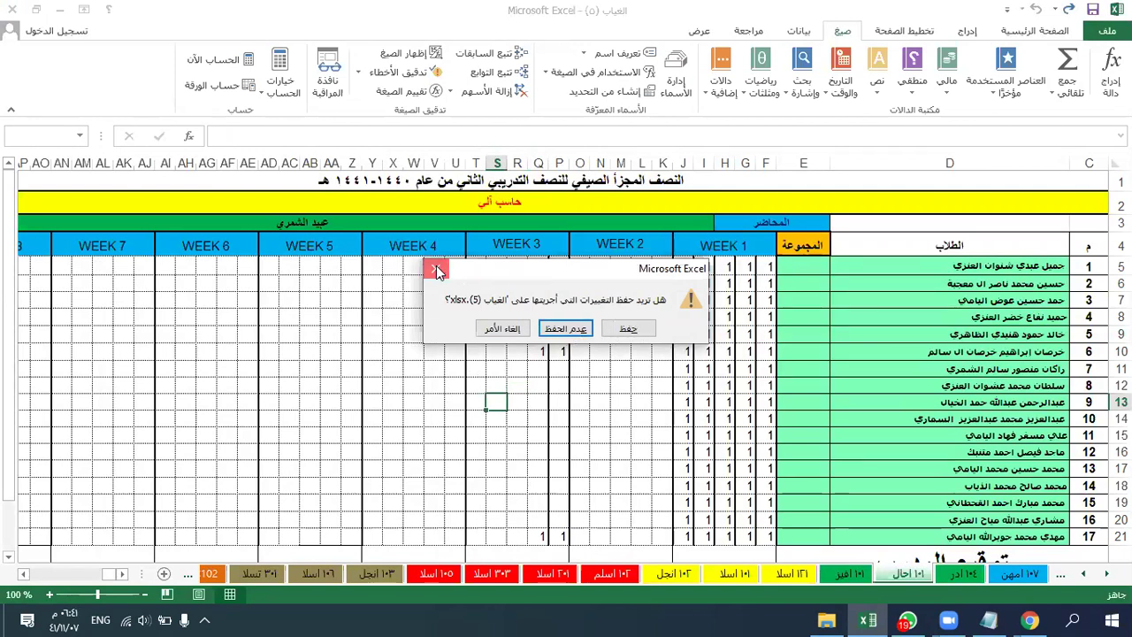
click(566, 328)
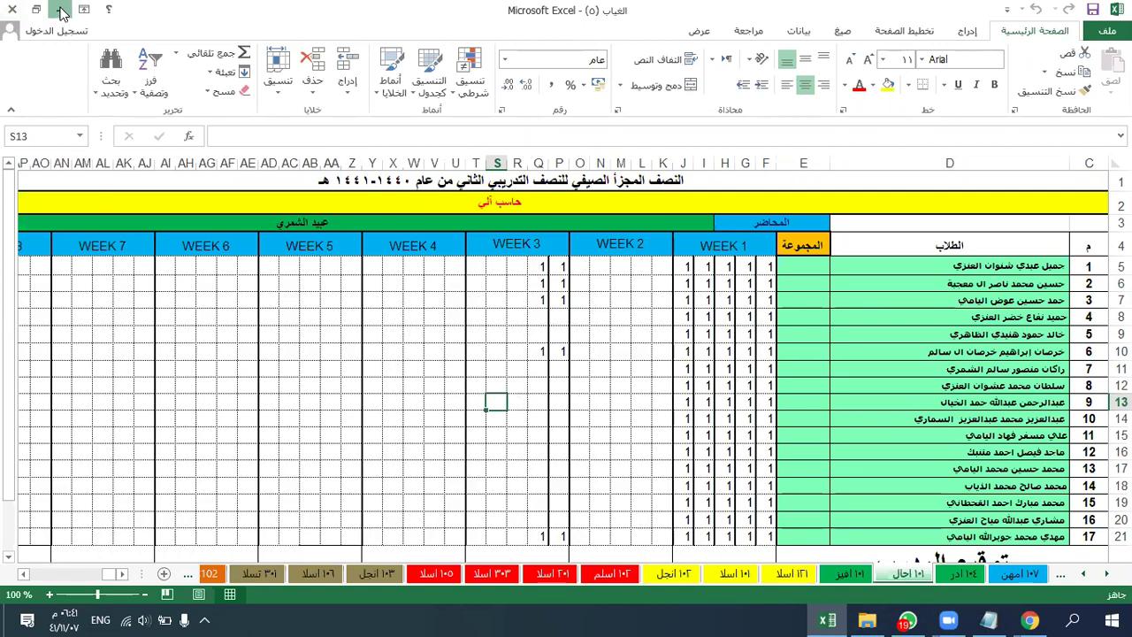
key(super+d)
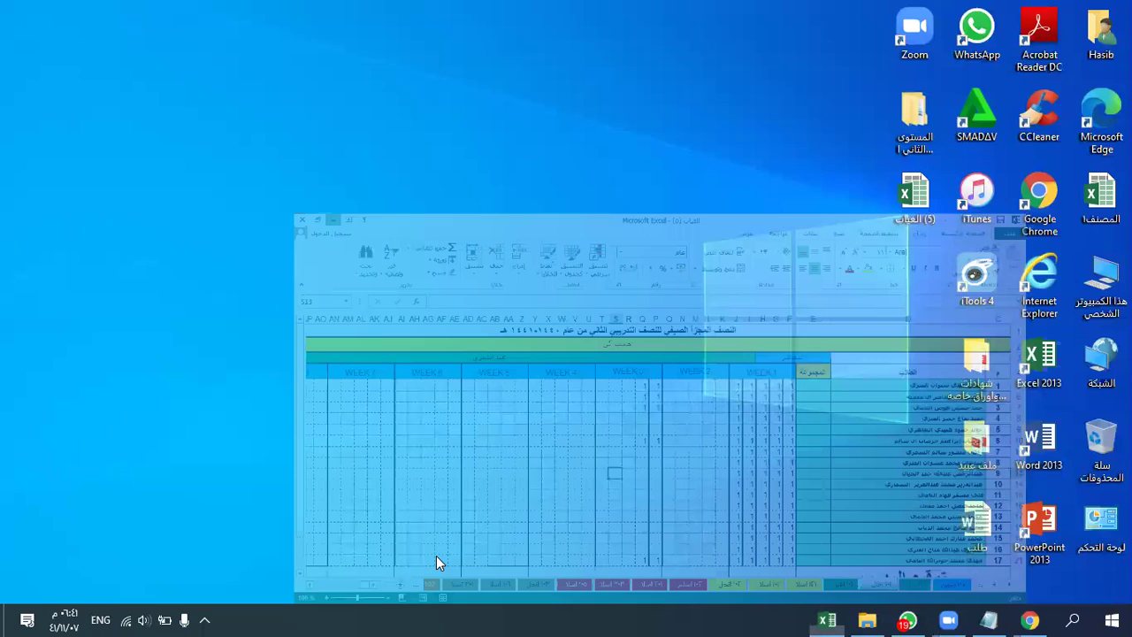